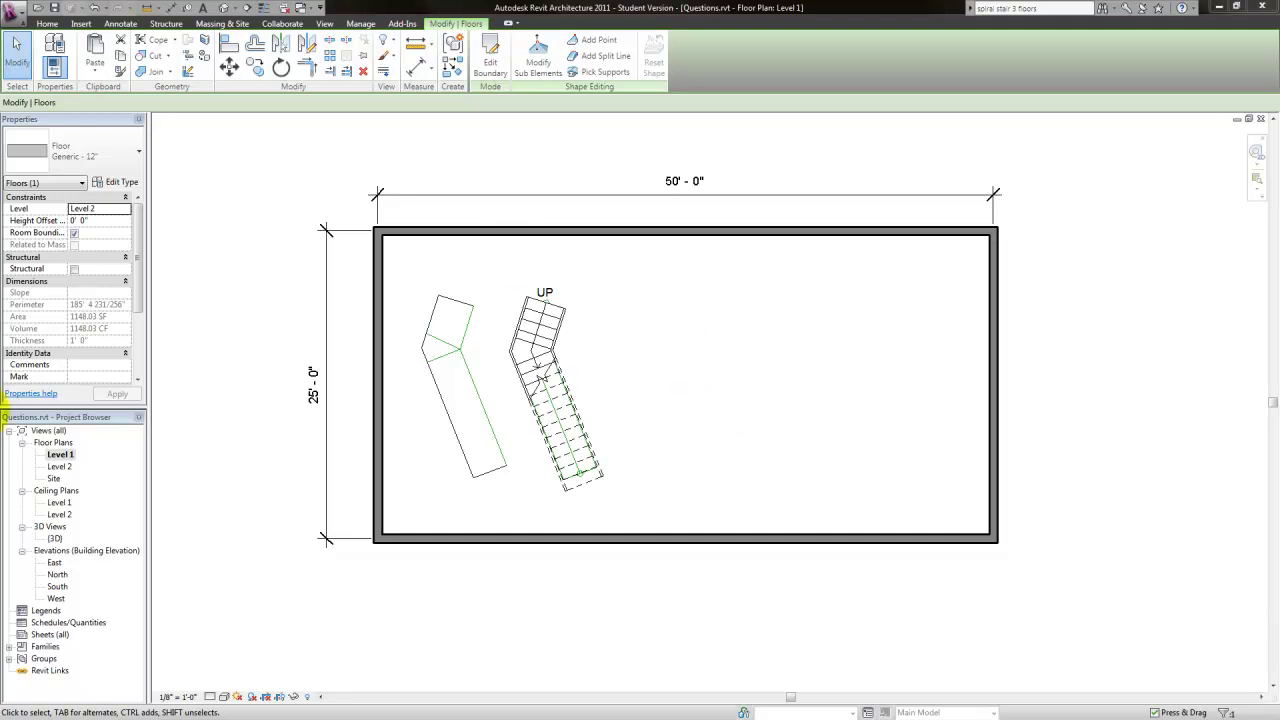
Step: Compare the Level 2 and Level 1 floor plans, and draw a 3' radius model-line circle on Level 1 east of the existing stair
double_click(60, 467)
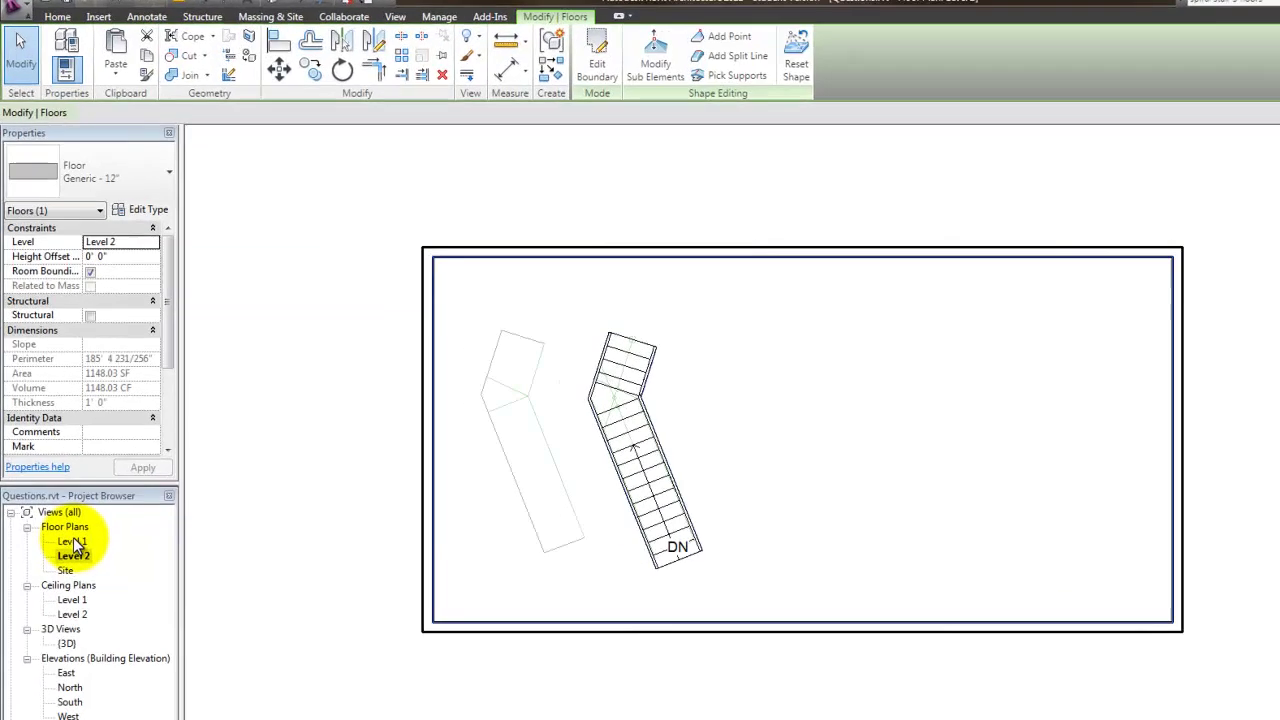
double_click(72, 541)
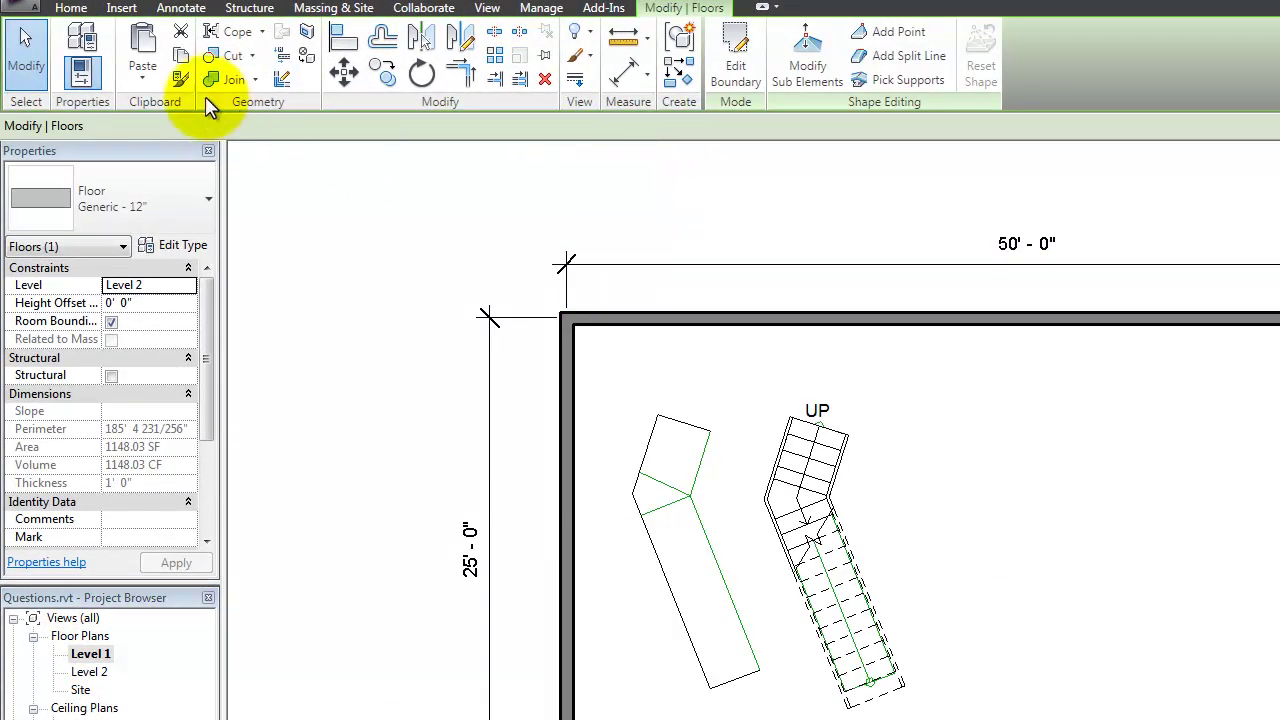
click(64, 9)
click(672, 55)
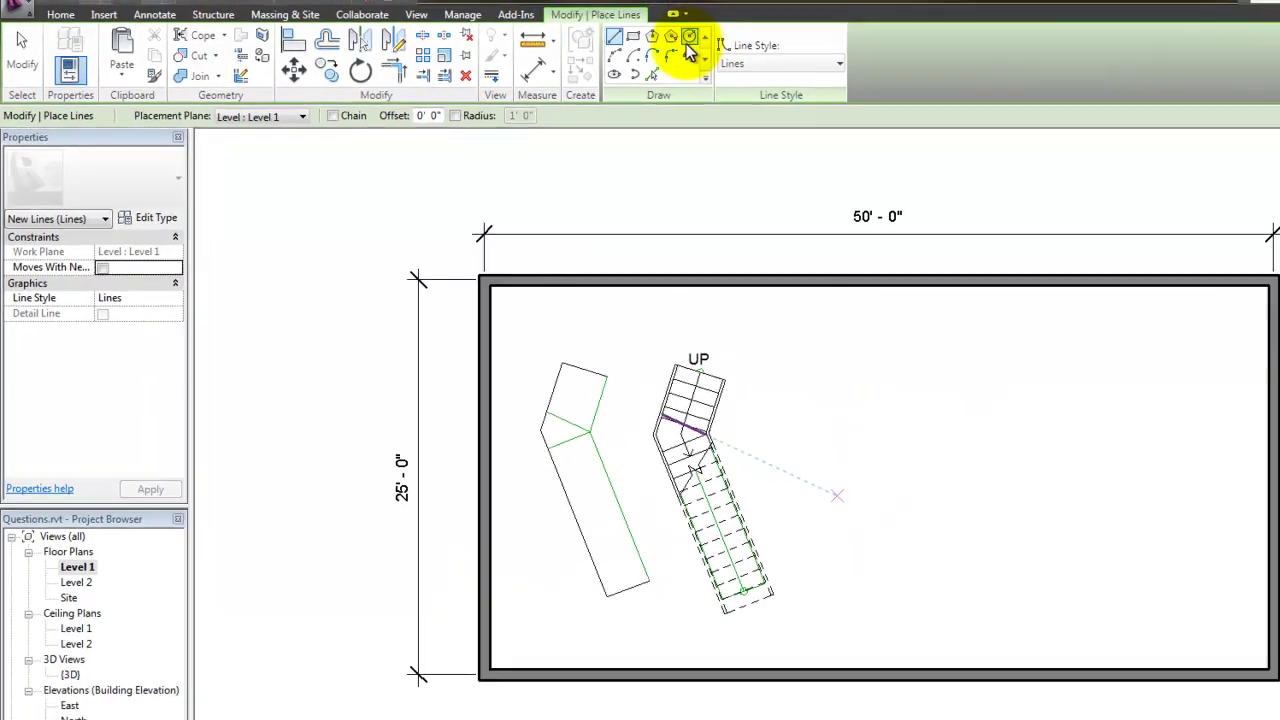
click(689, 37)
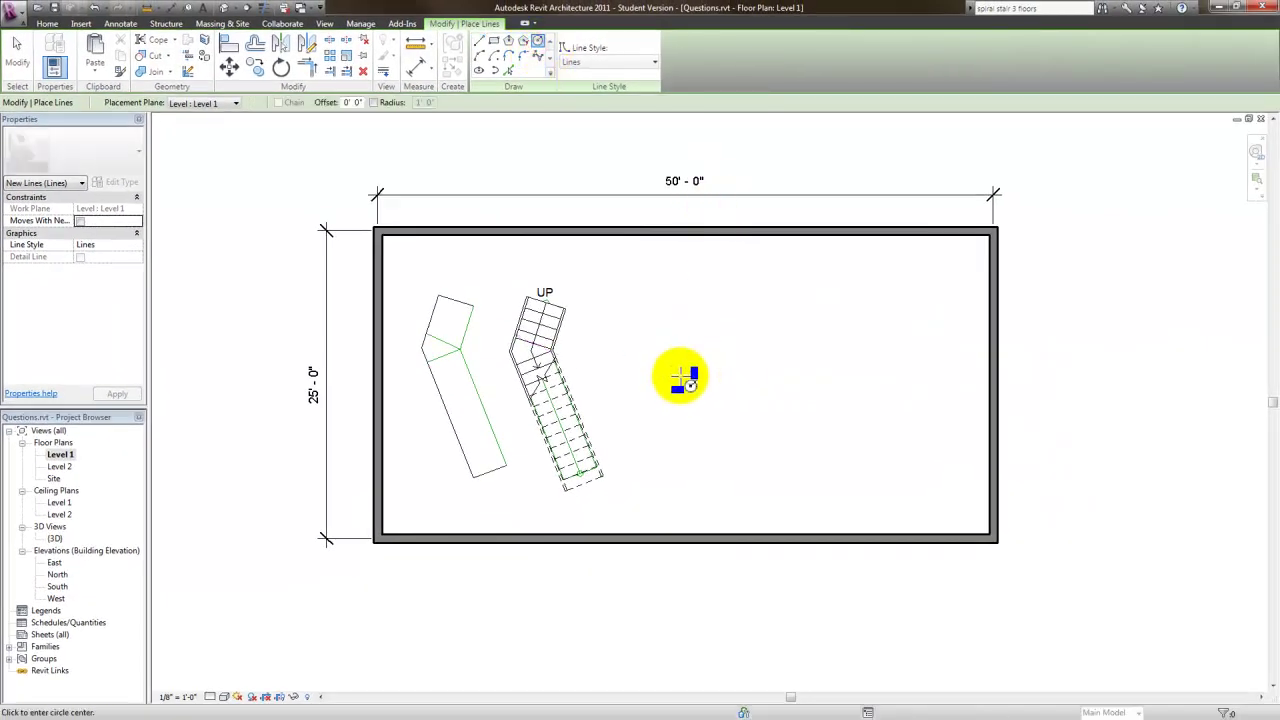
click(672, 371)
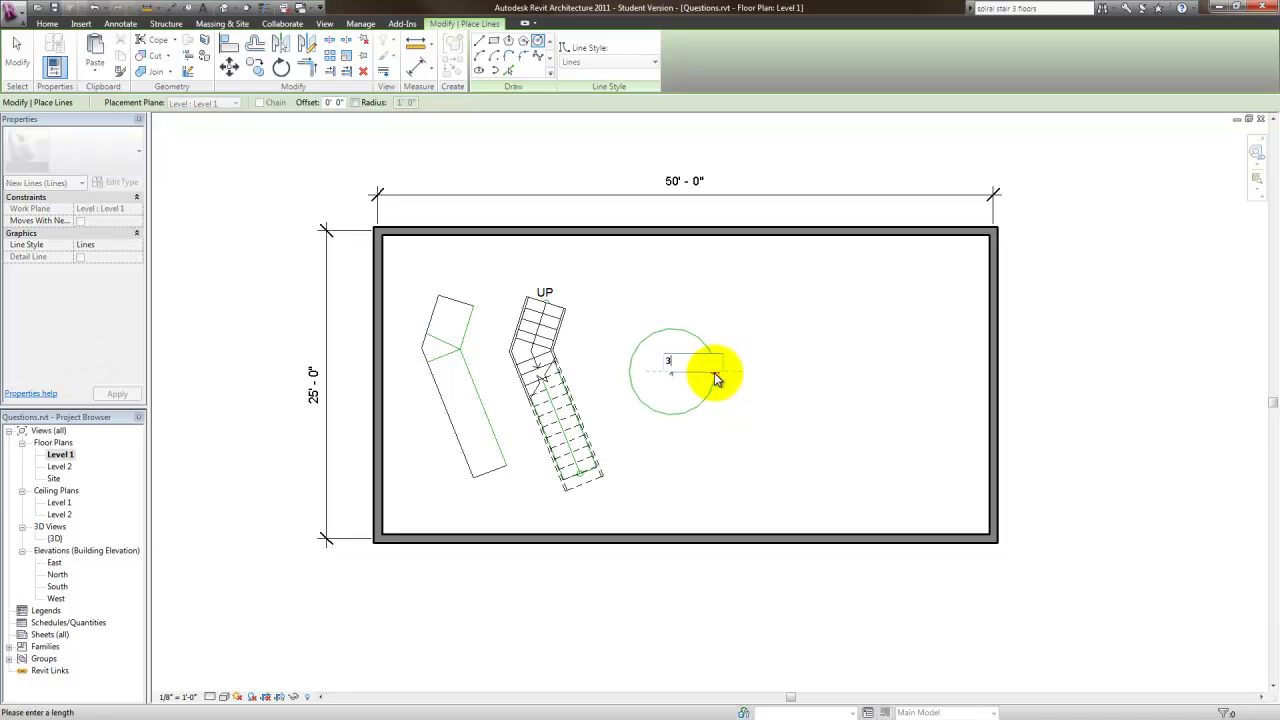
text(3')
key(Return)
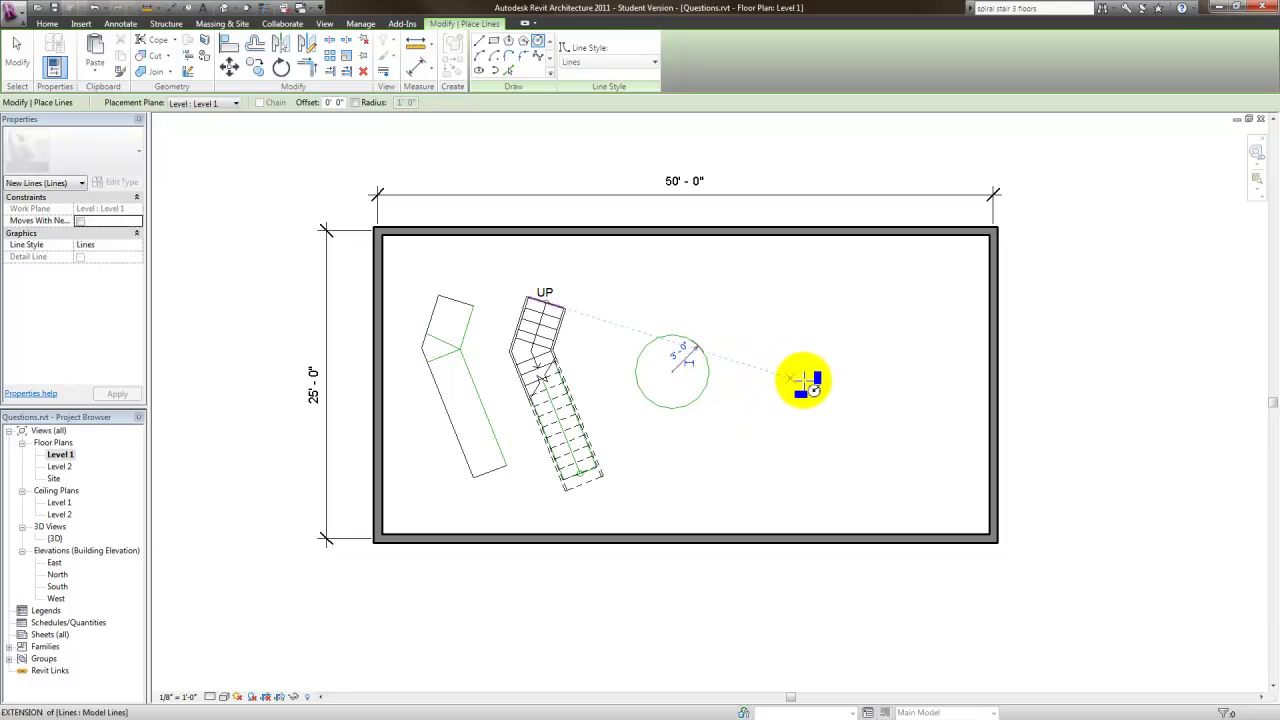
Step: Draw a second model-line circle with a 4' radius, east of the 3' radius circle
click(813, 372)
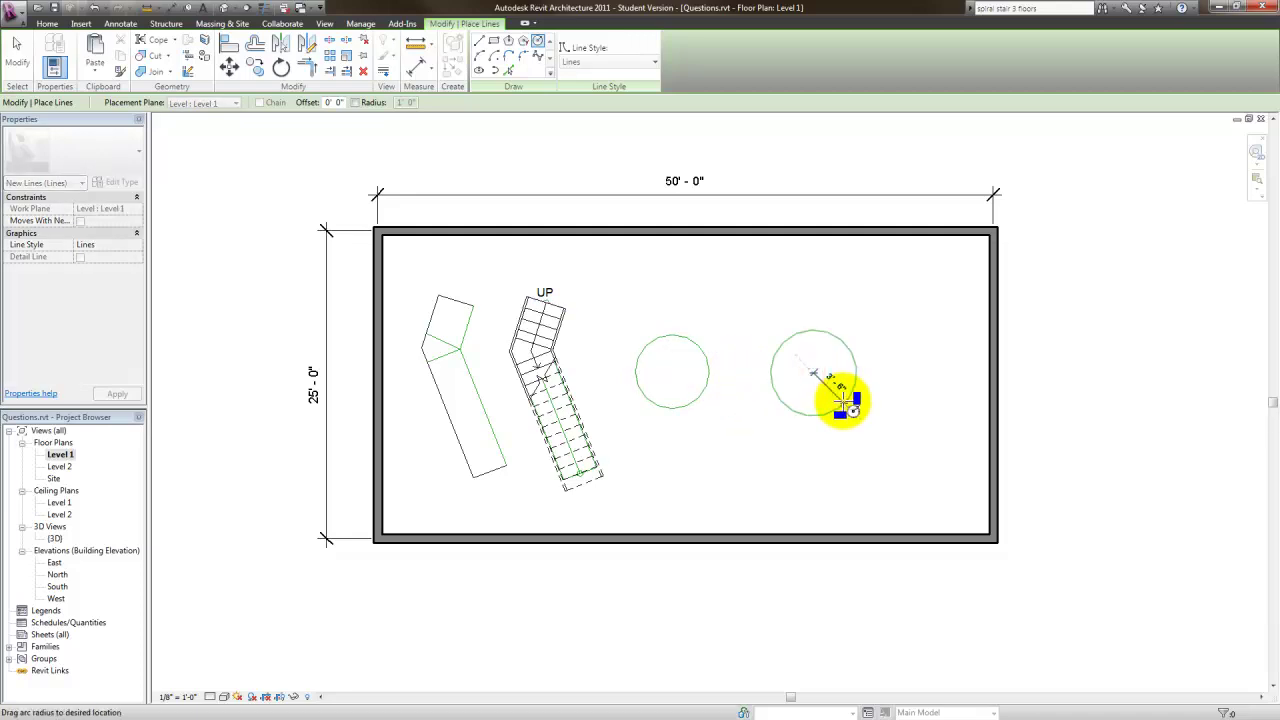
text(4)
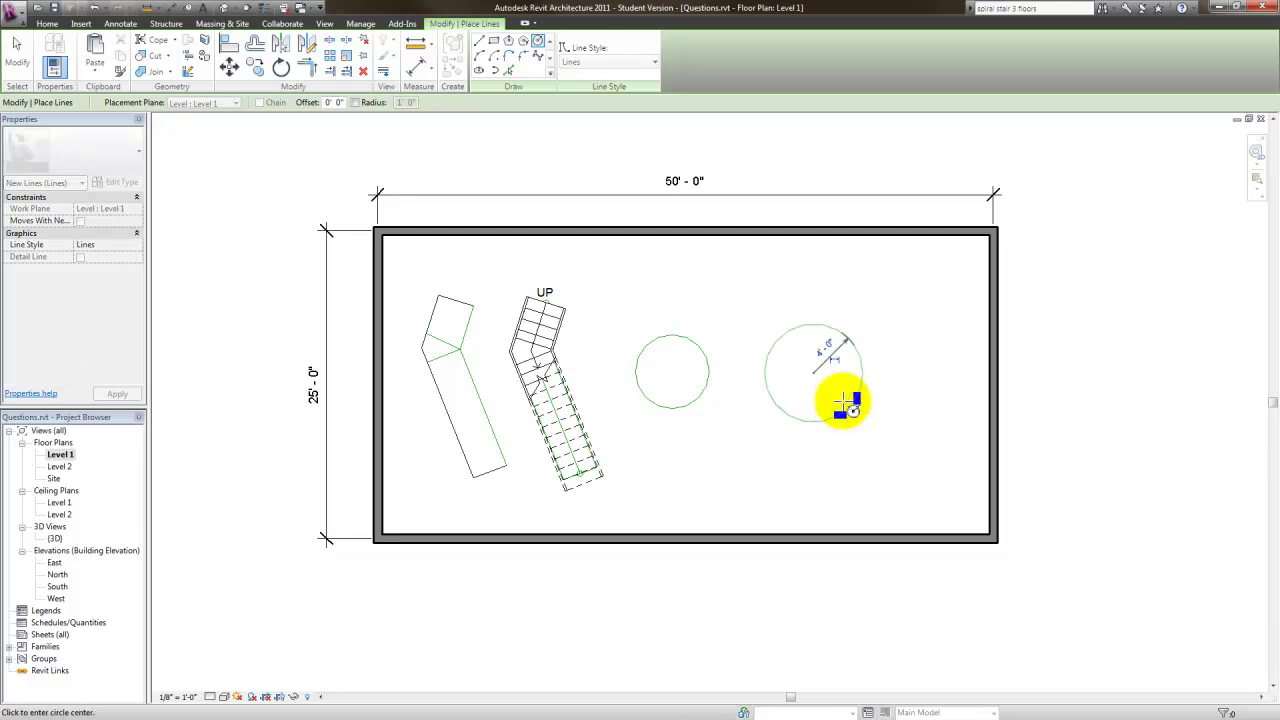
text(')
key(Return)
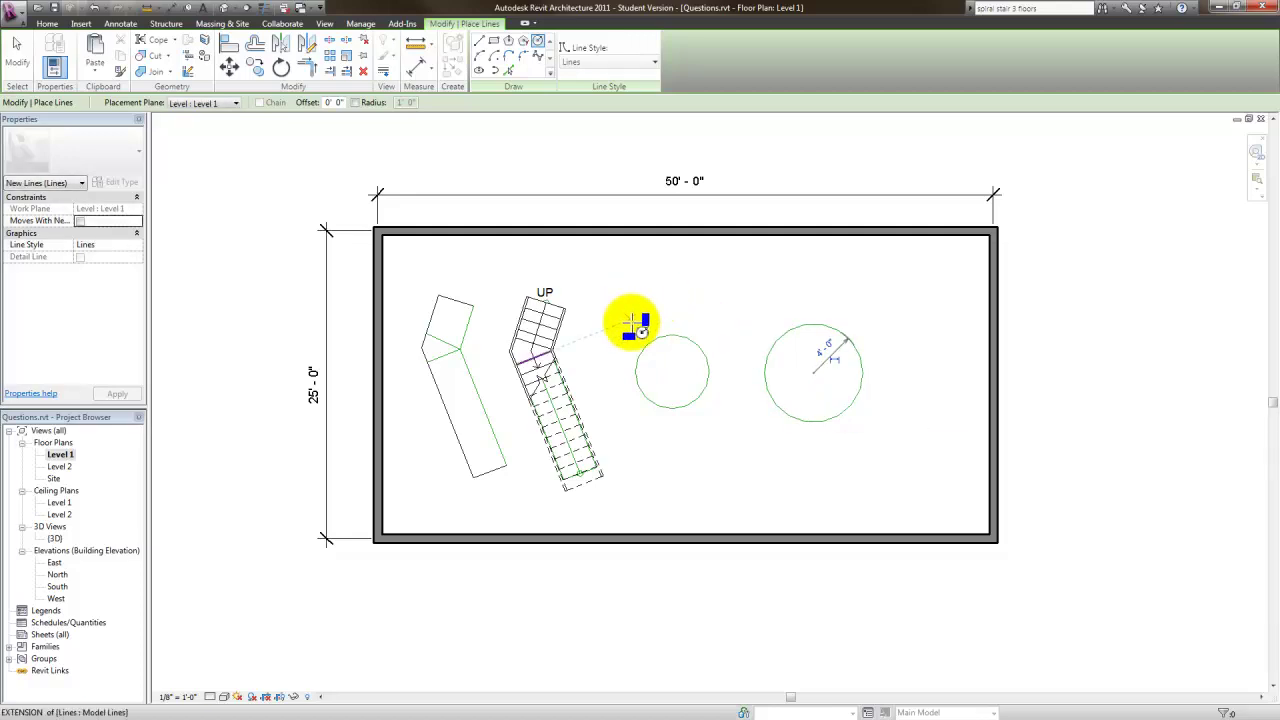
click(17, 55)
Step: Draw vertical and horizontal model lines between the quadrants of the smaller circle, crossing at its center
scroll(666, 378, up, 2)
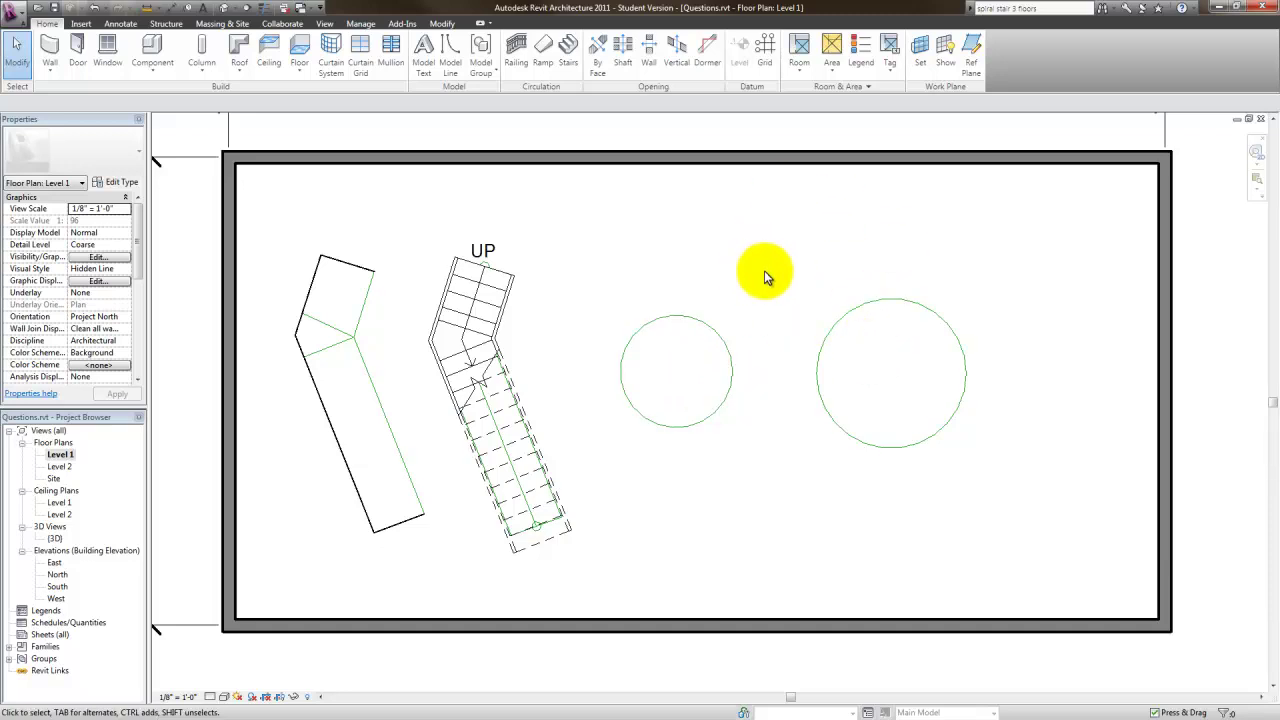
click(447, 47)
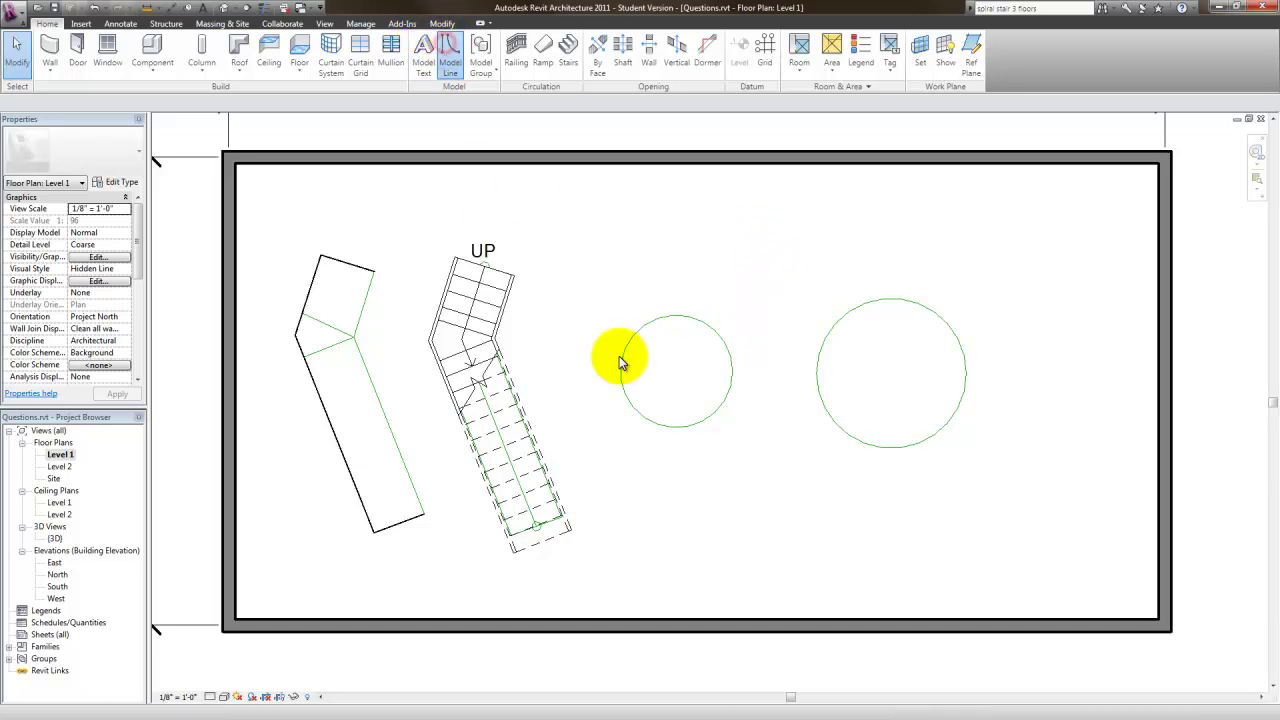
click(676, 318)
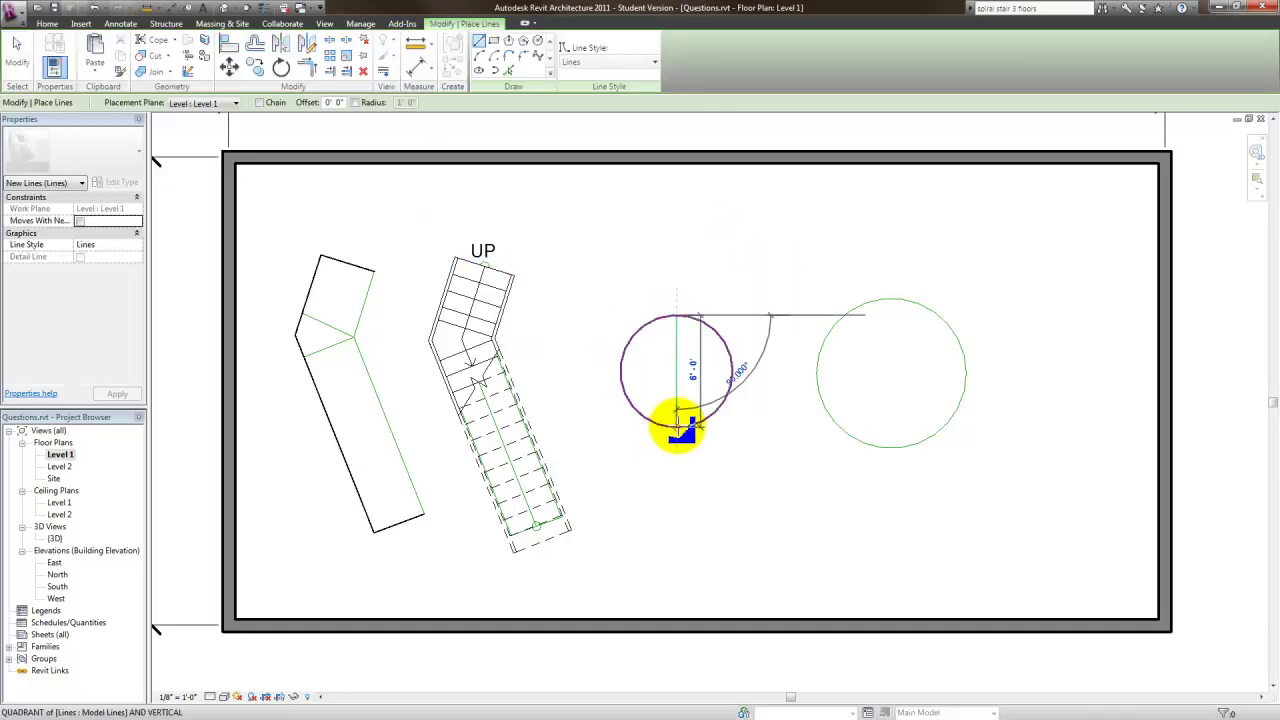
click(678, 428)
click(622, 372)
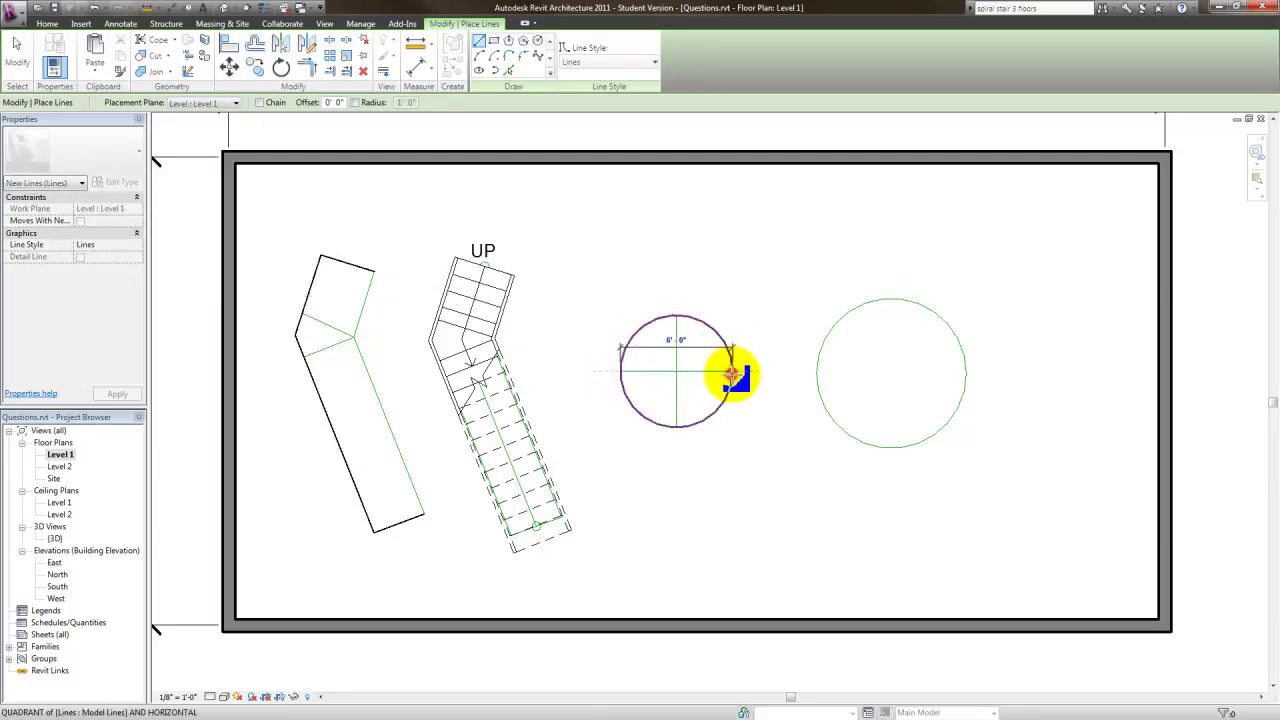
click(733, 372)
Step: Draw vertical and horizontal model lines across the larger circle from quadrant to quadrant
click(891, 298)
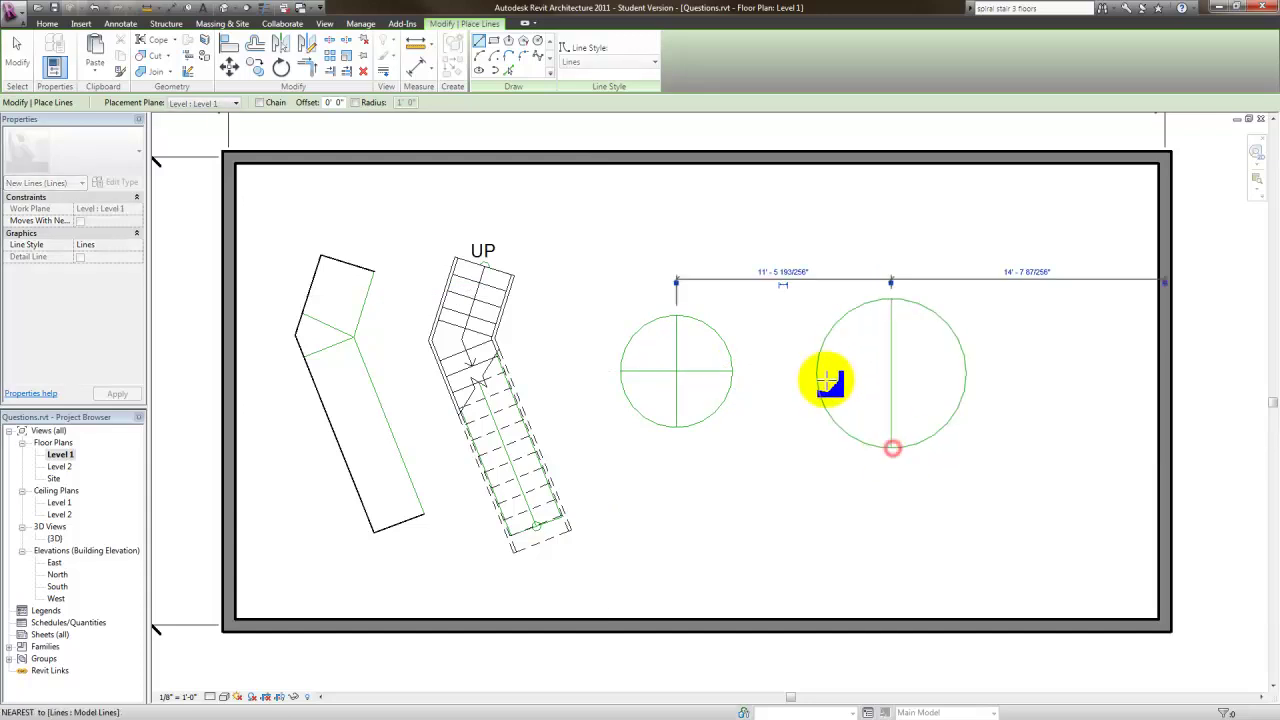
click(891, 447)
click(817, 372)
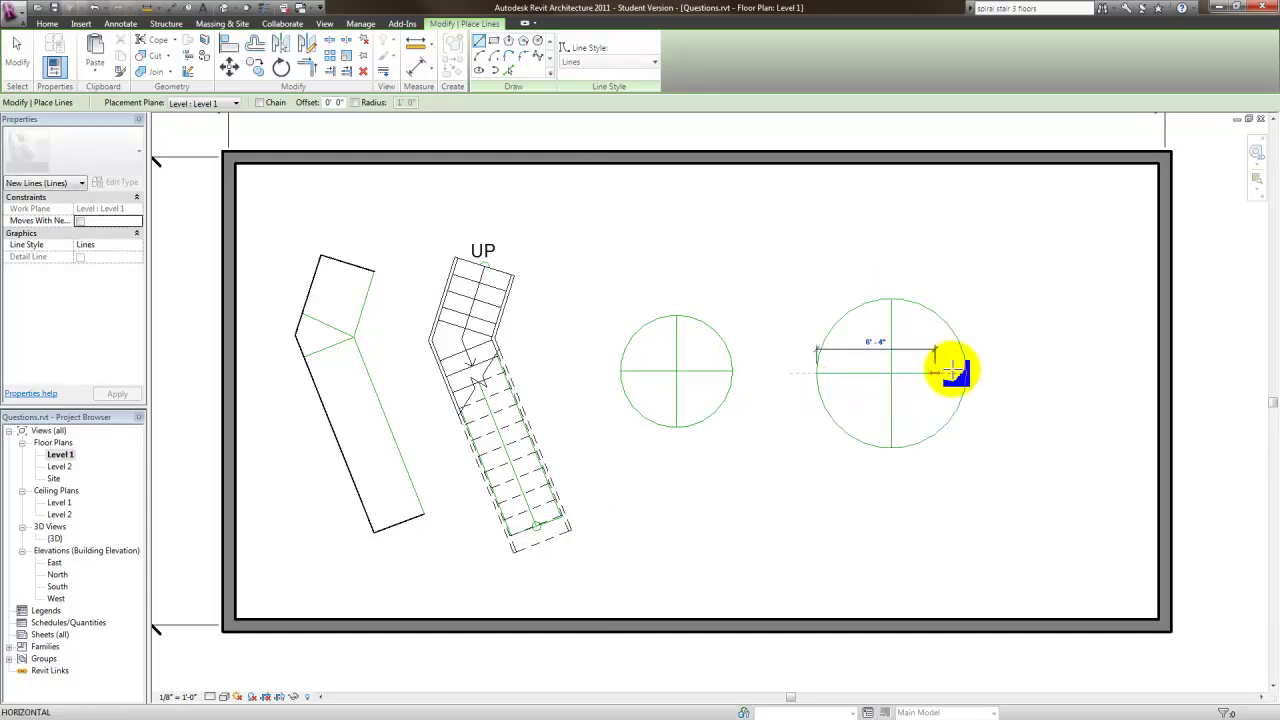
click(963, 372)
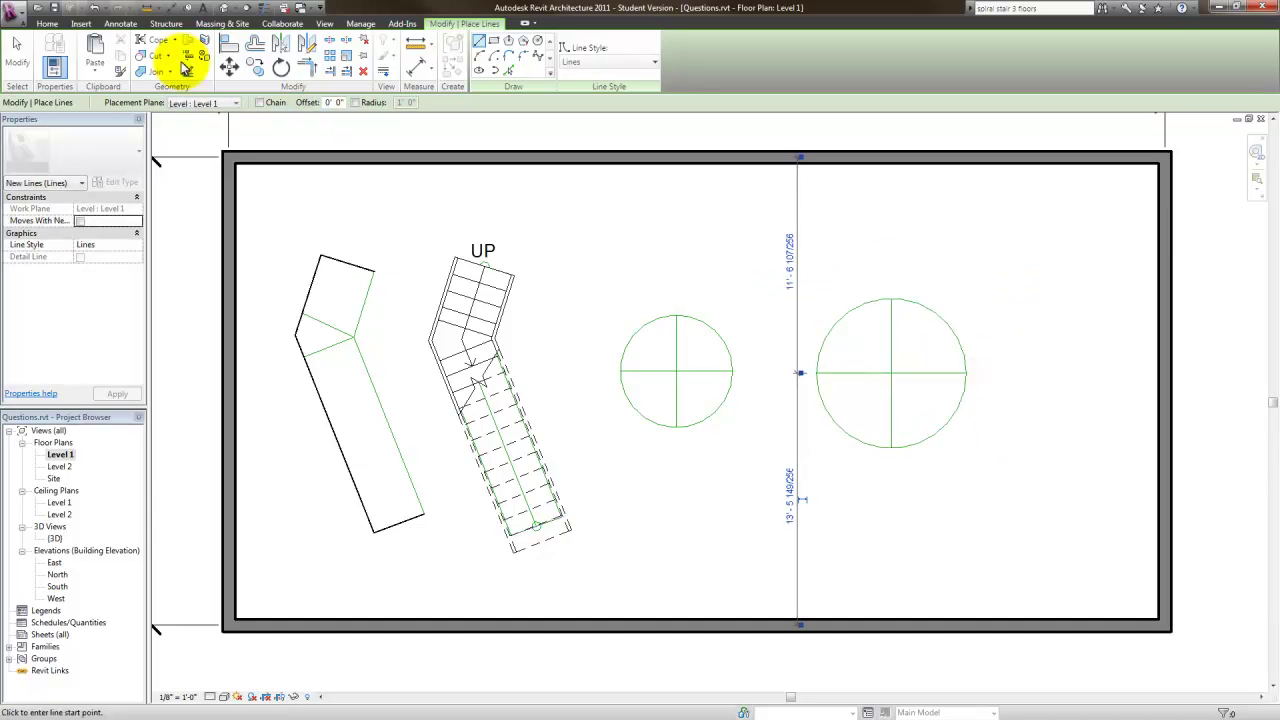
click(17, 52)
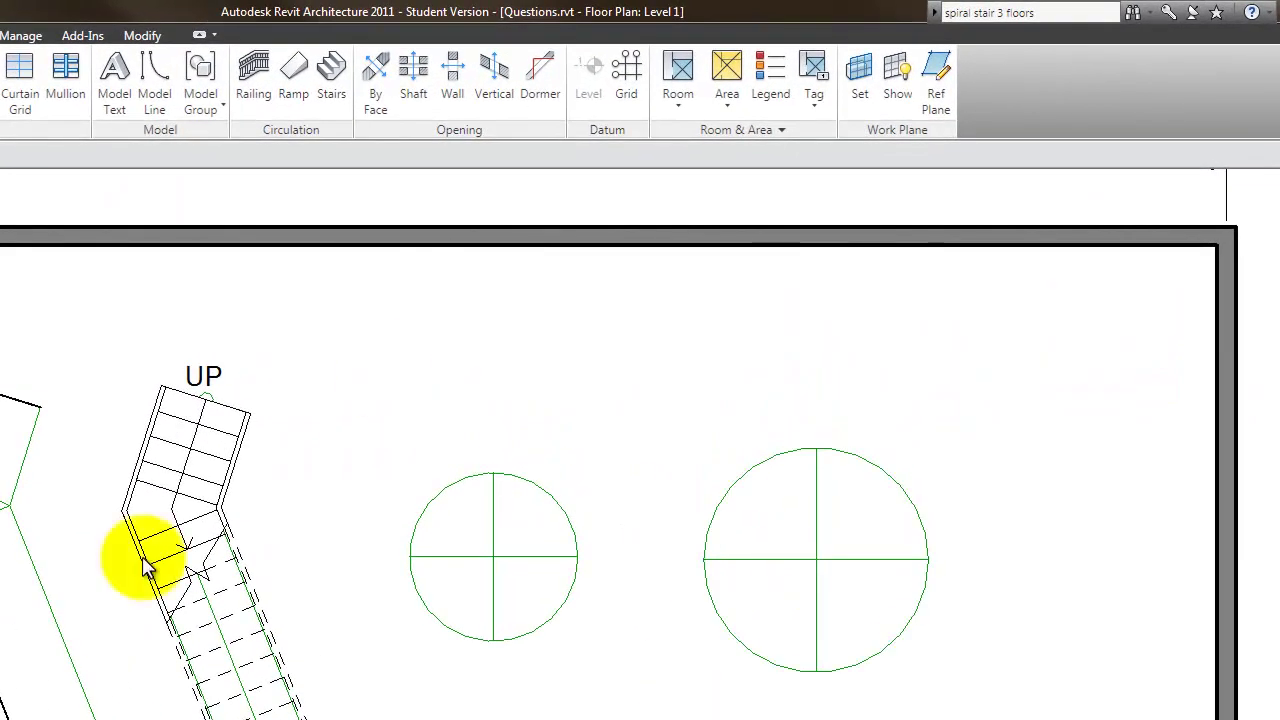
Step: Sketch a center-ends arc stair run centered on the smaller circle with a 3' radius, sweeping counterclockwise from its east quadrant through all 19 risers
click(334, 86)
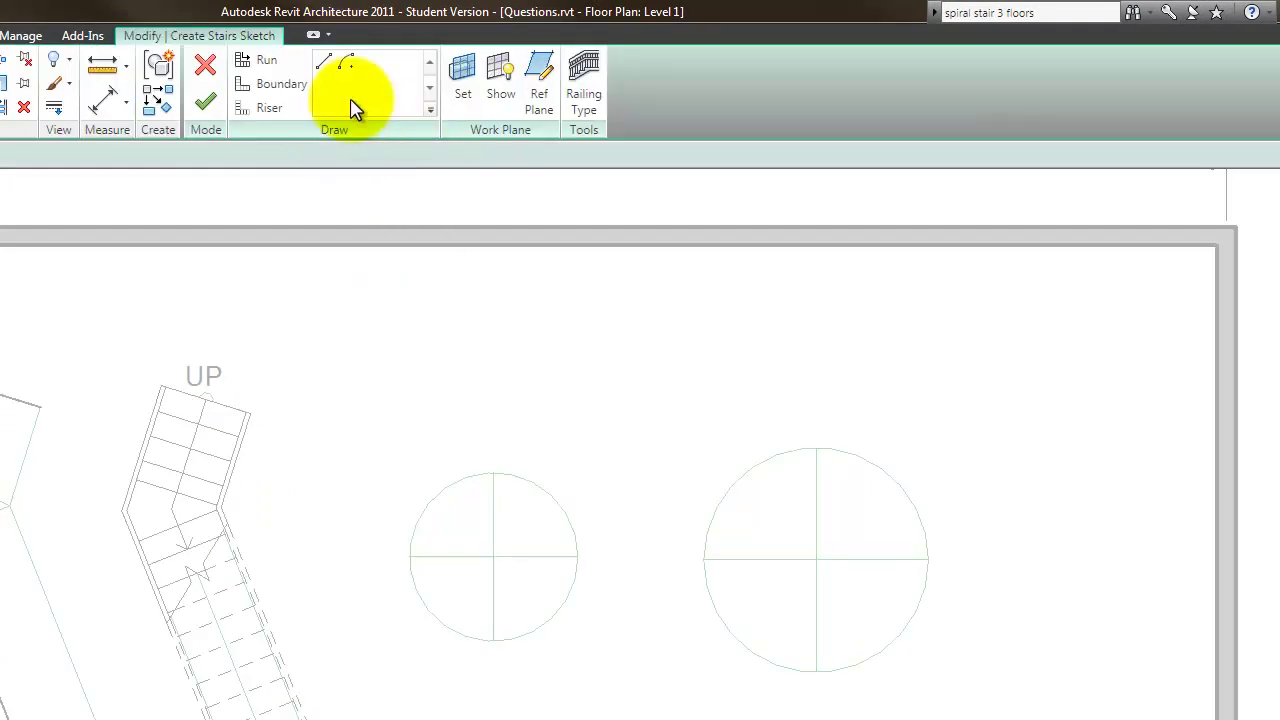
click(258, 64)
click(272, 85)
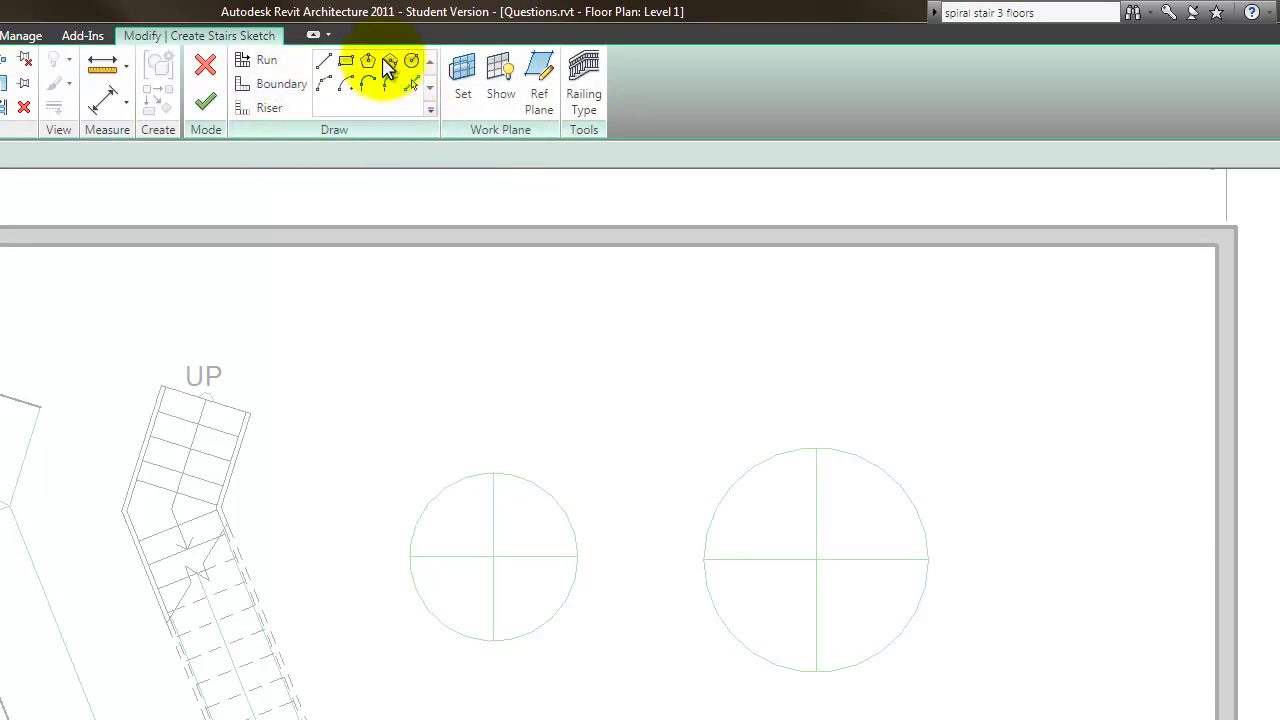
click(256, 108)
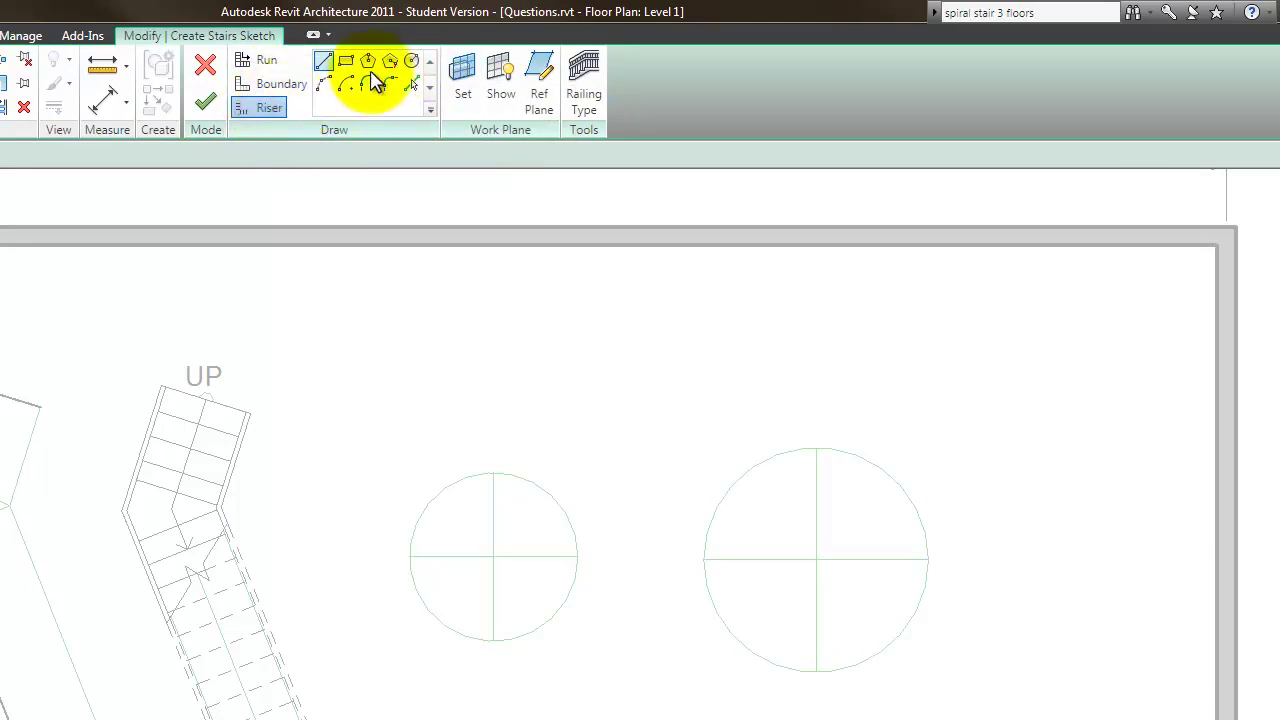
click(266, 59)
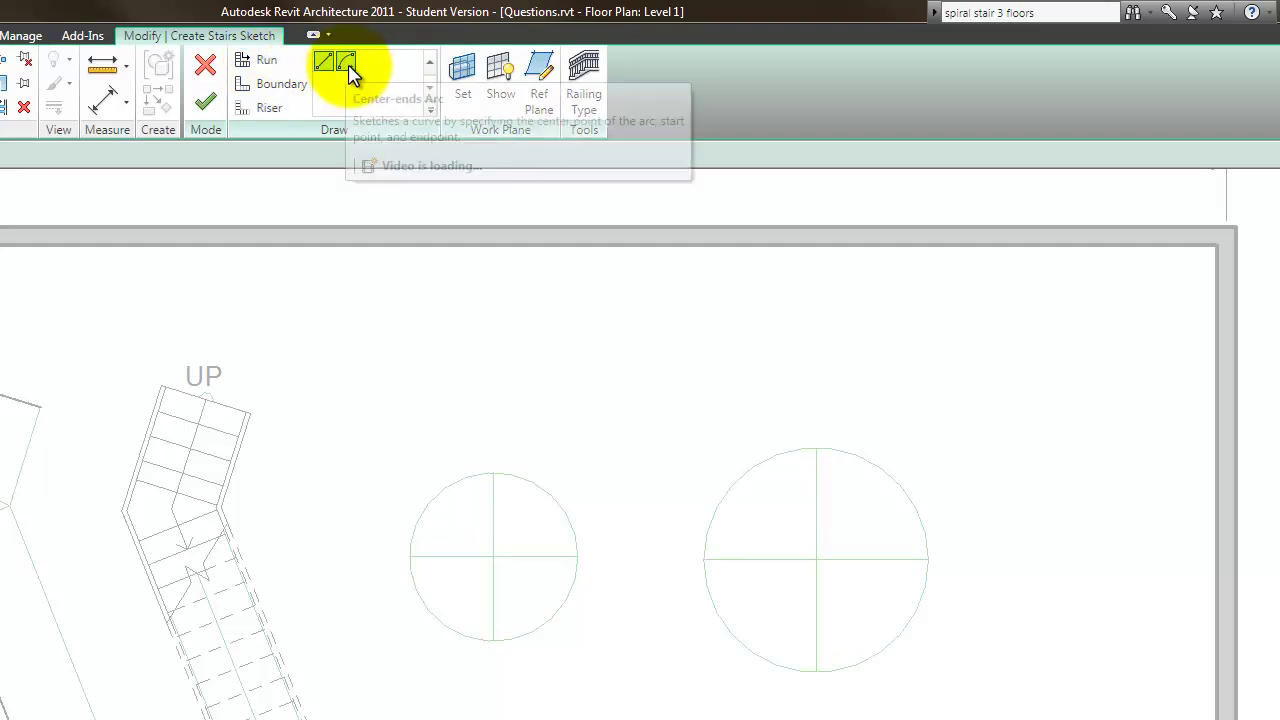
click(348, 68)
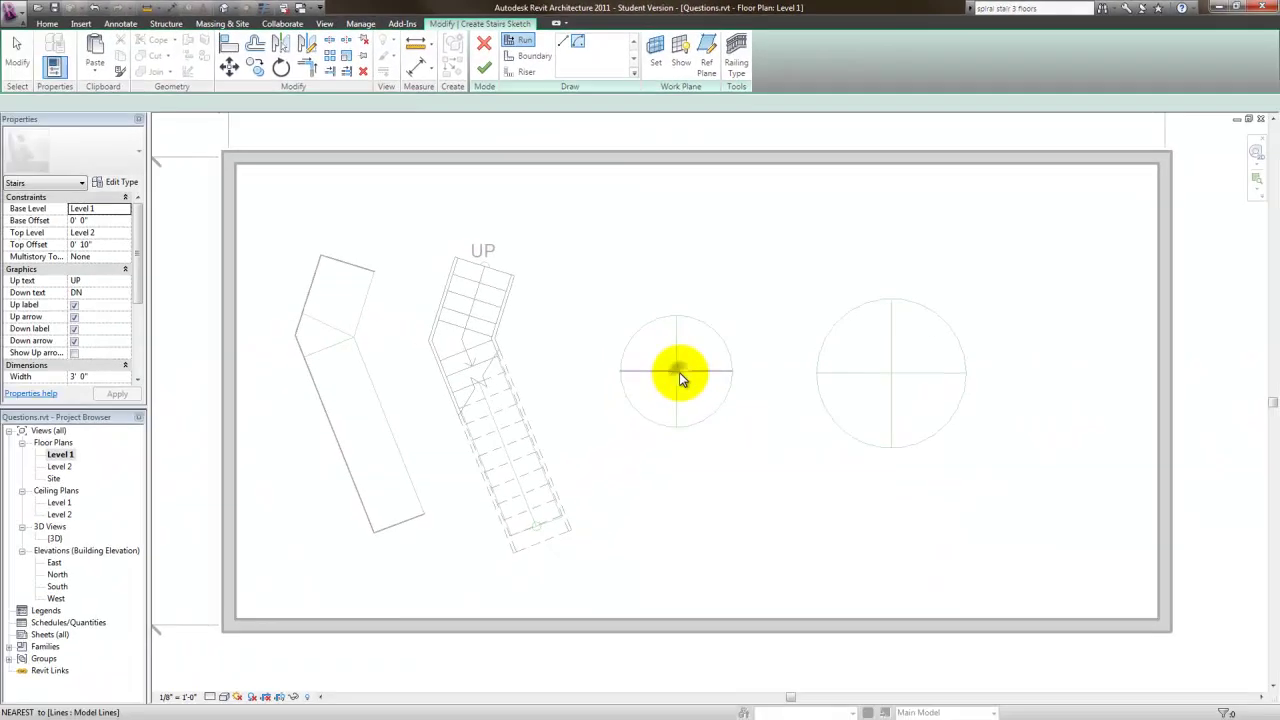
right_click(508, 541)
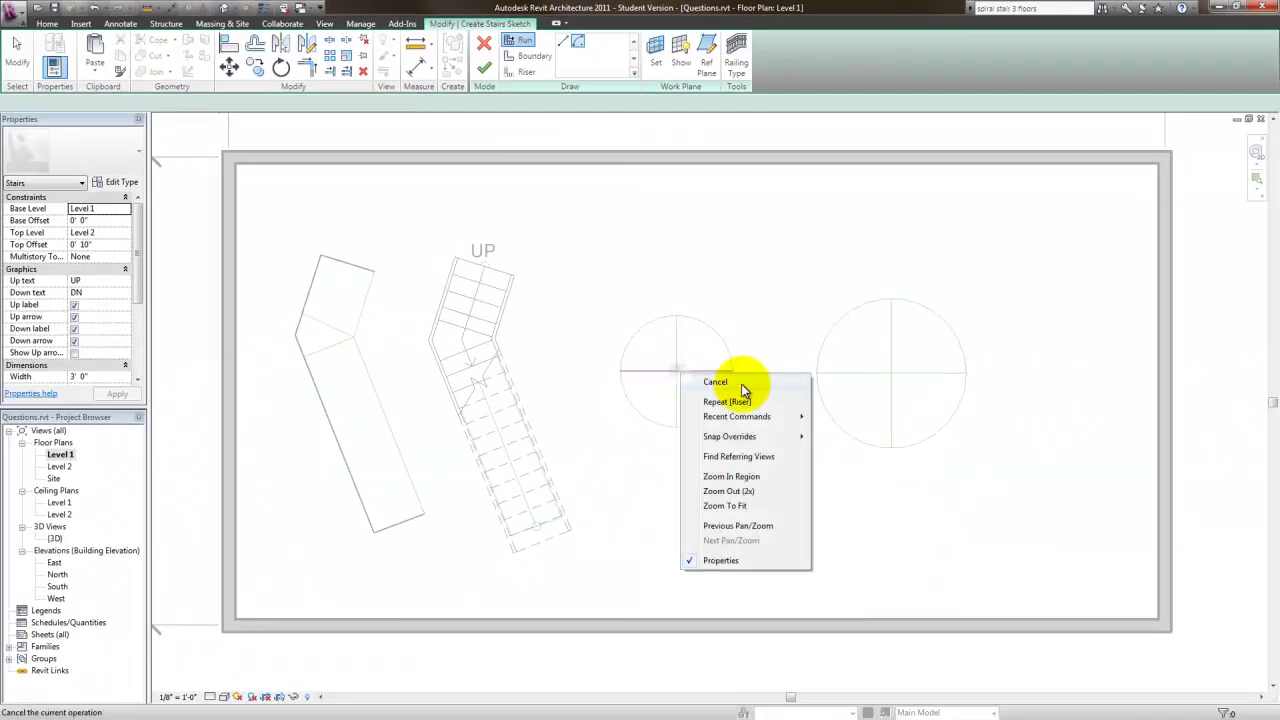
mouse_move(750, 438)
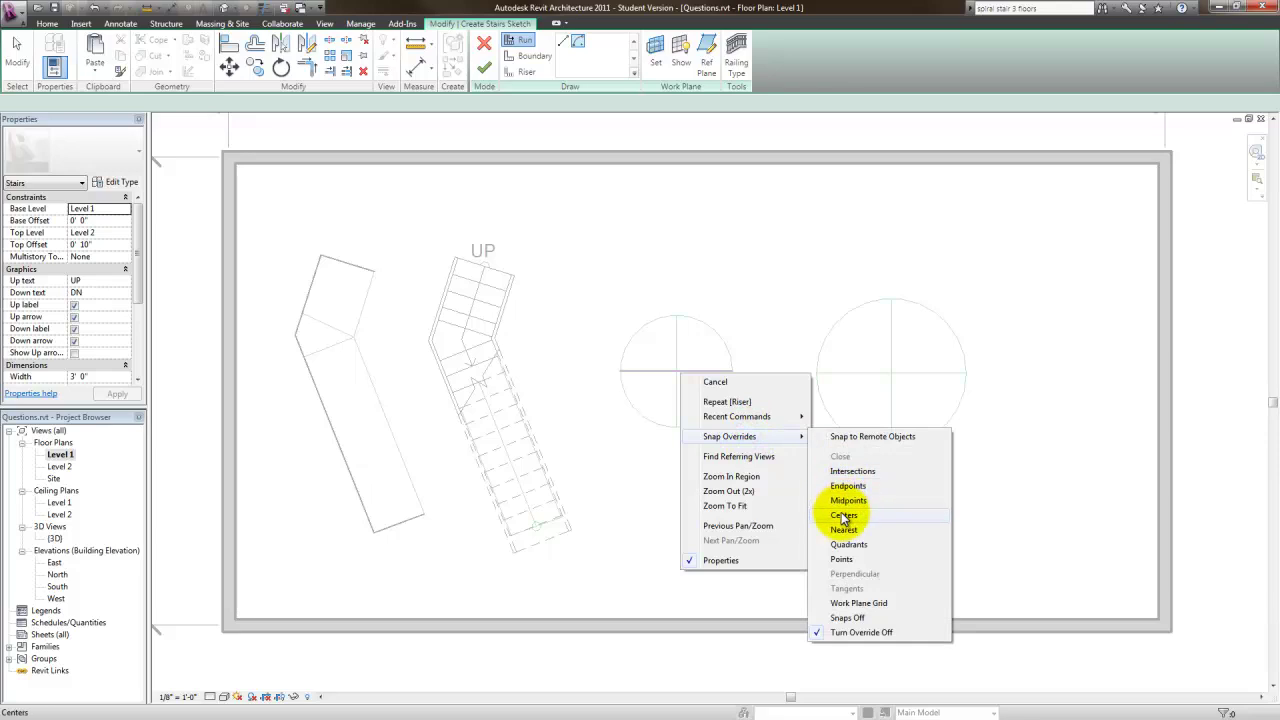
click(845, 516)
click(716, 410)
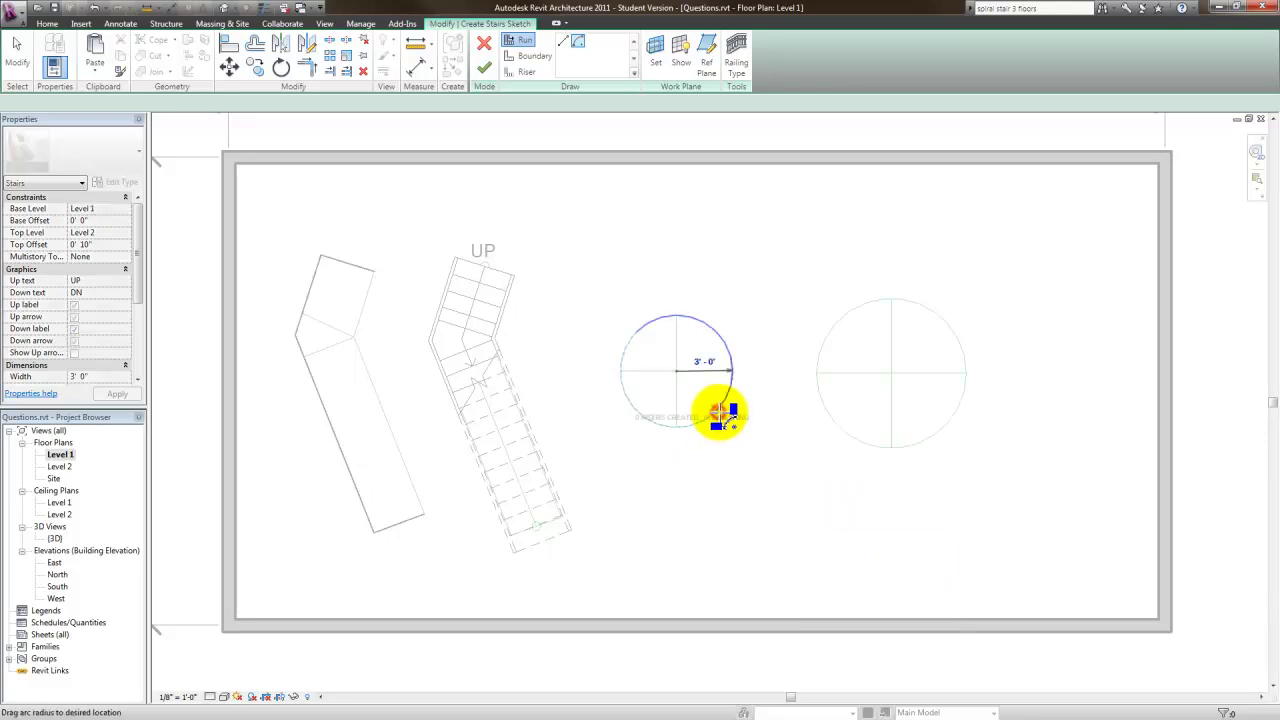
click(733, 372)
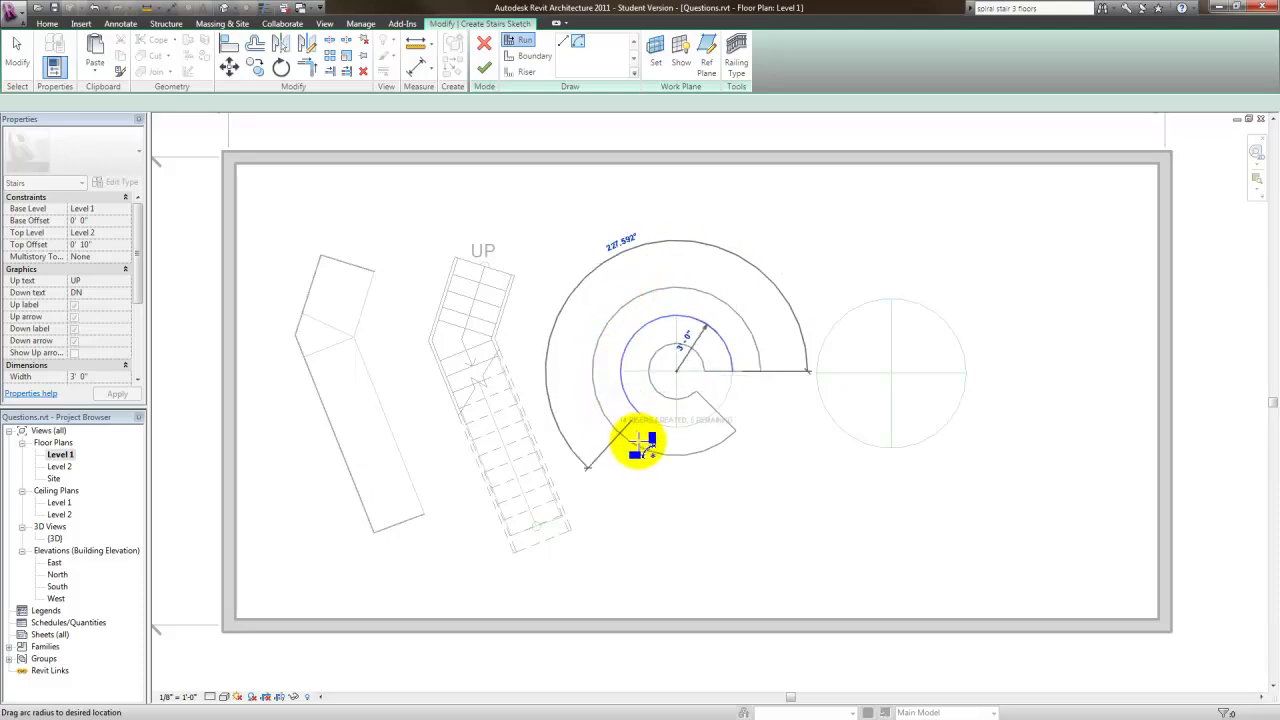
click(750, 420)
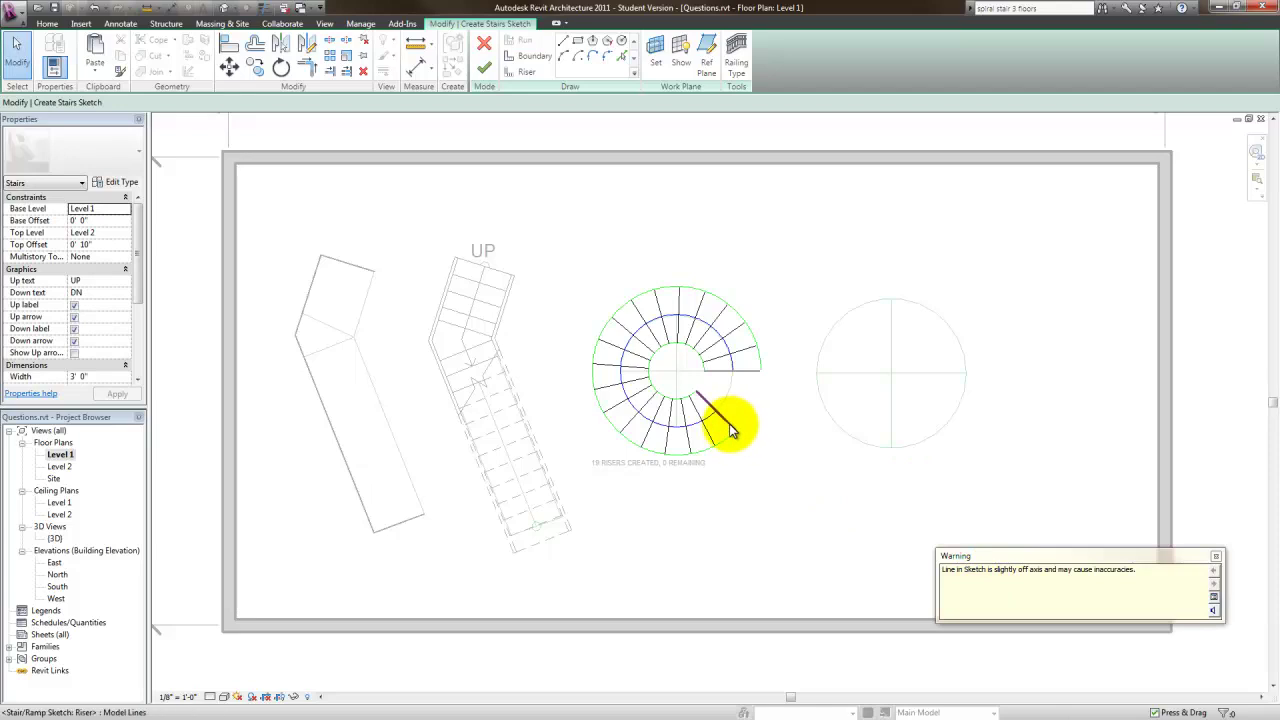
Step: Finish the stair sketch and orbit the 3D view to examine the spiral stair
click(1216, 556)
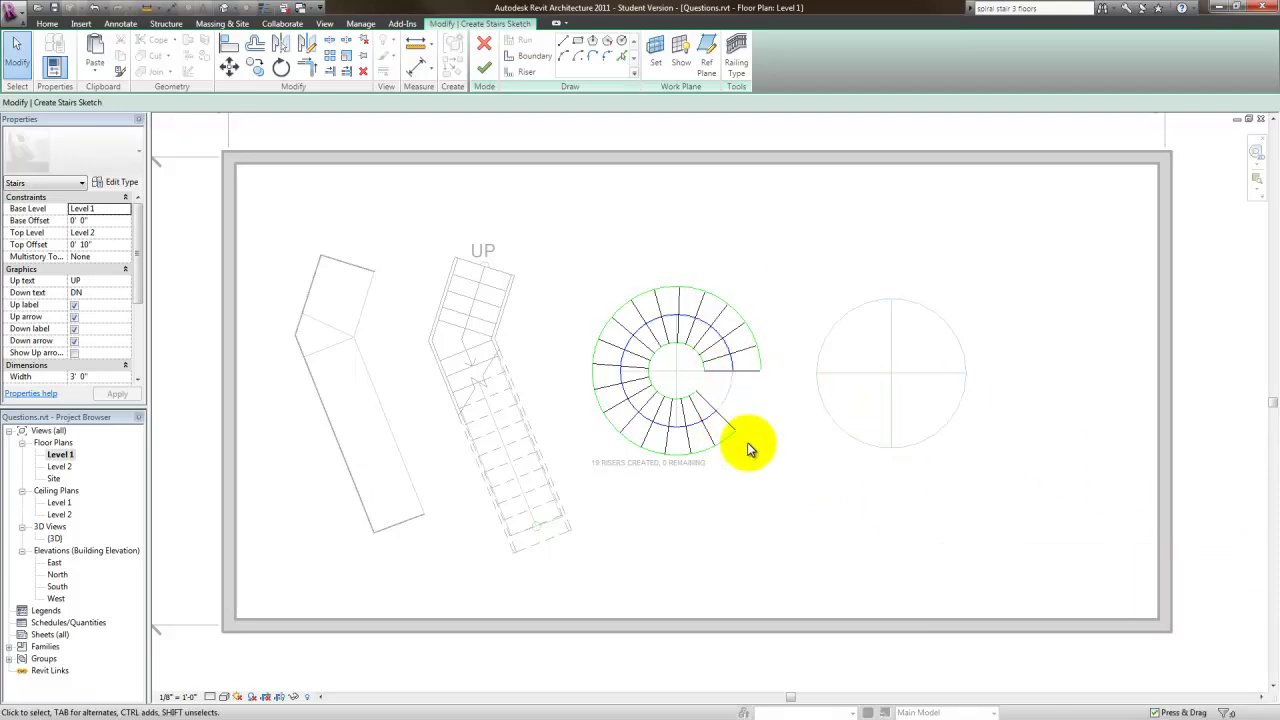
click(483, 68)
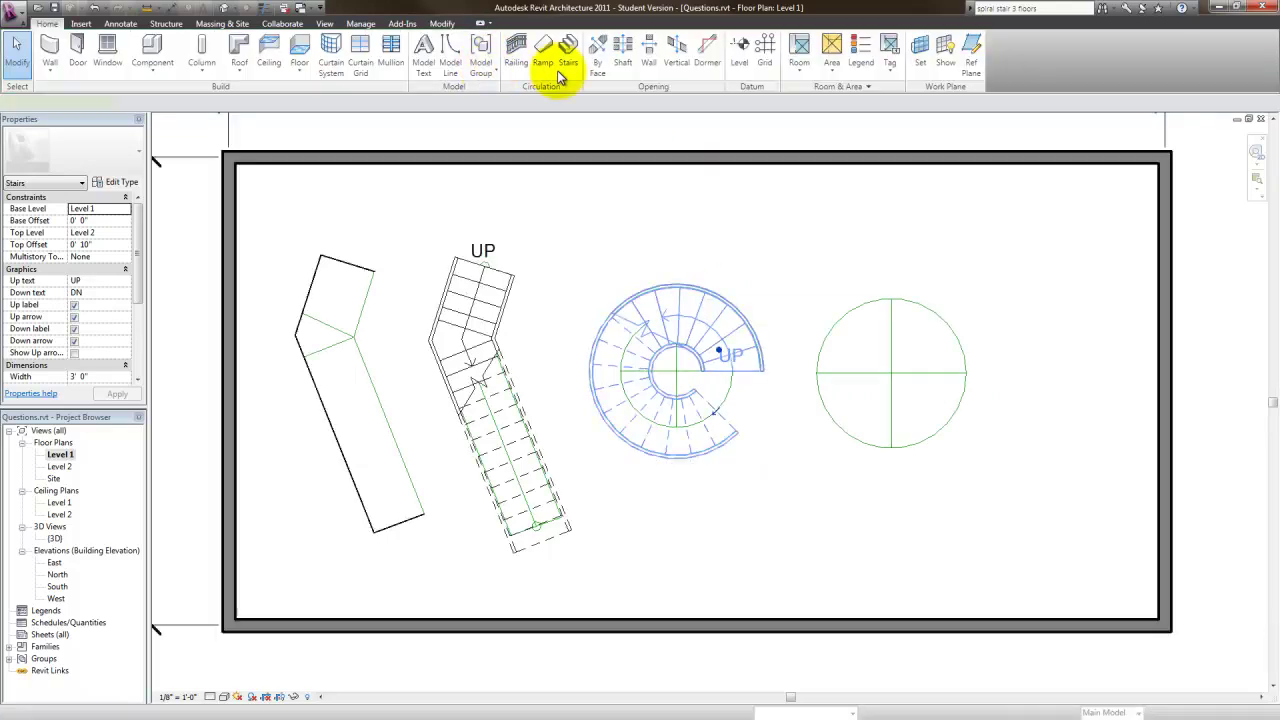
double_click(55, 540)
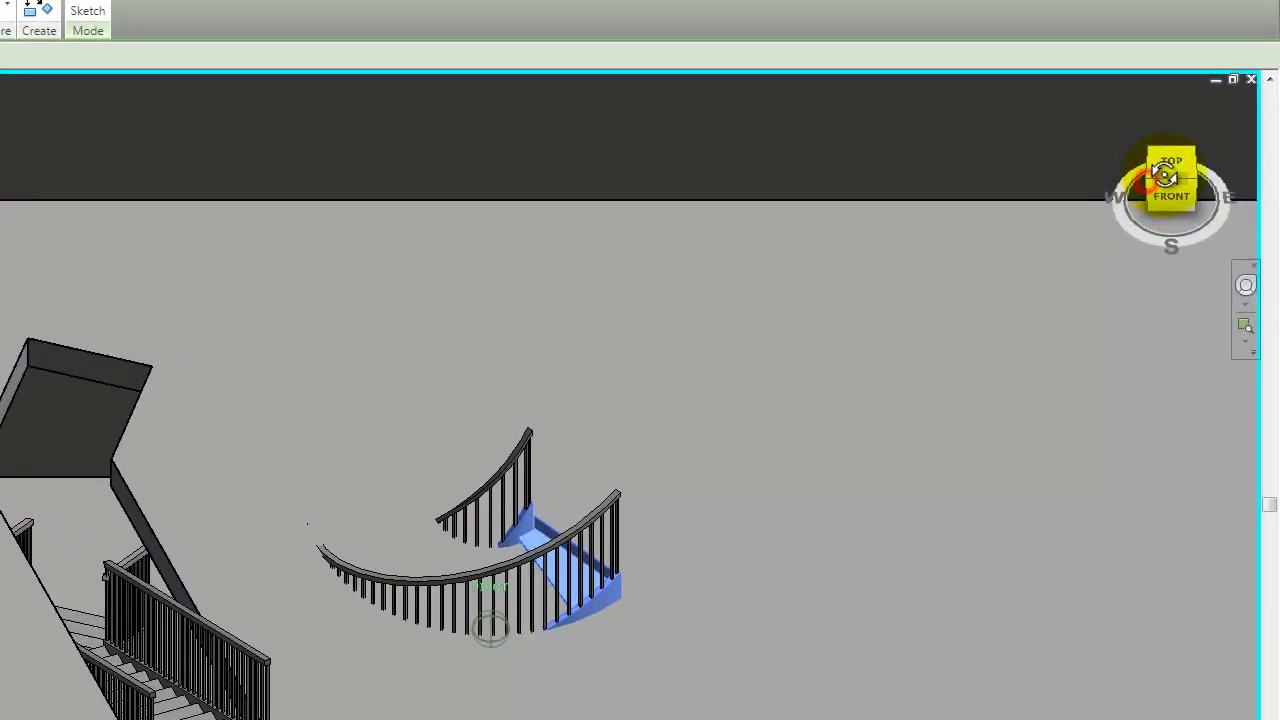
drag(1163, 175, 1150, 105)
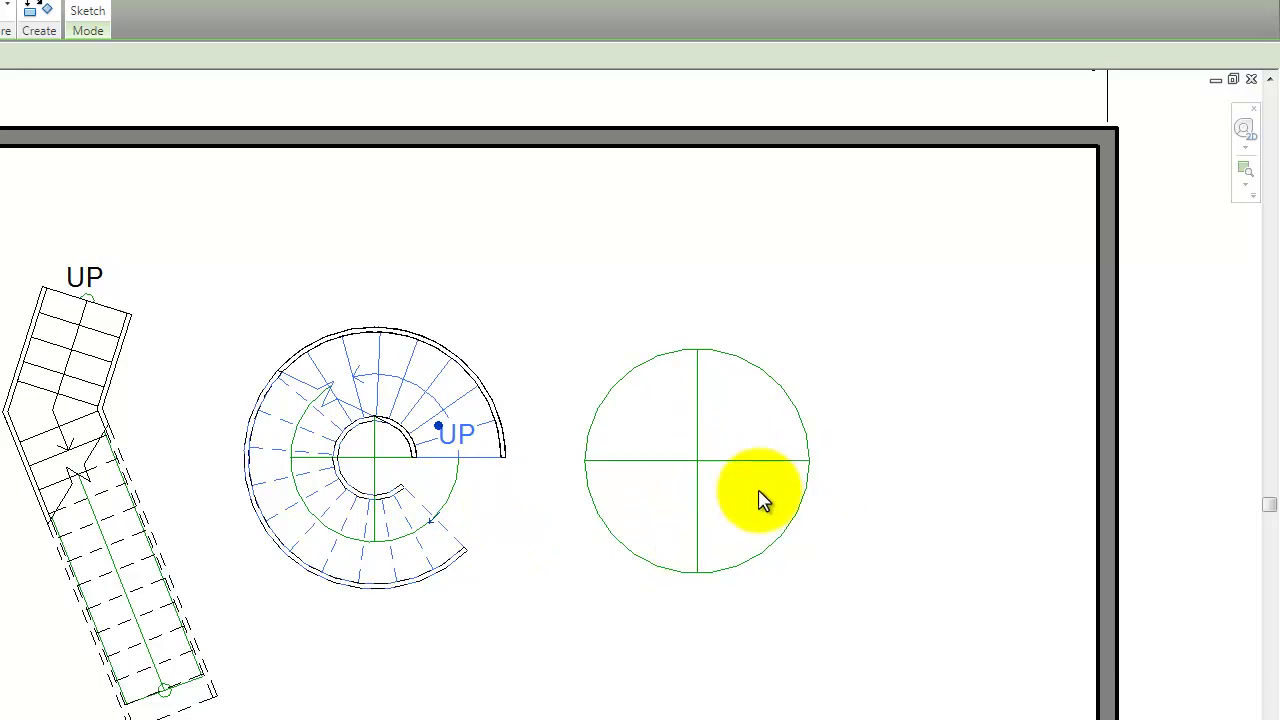
Step: Move the larger circle and its cross lines horizontally east, farther from the spiral stair in the Level 1 plan
click(685, 299)
drag(561, 297, 865, 640)
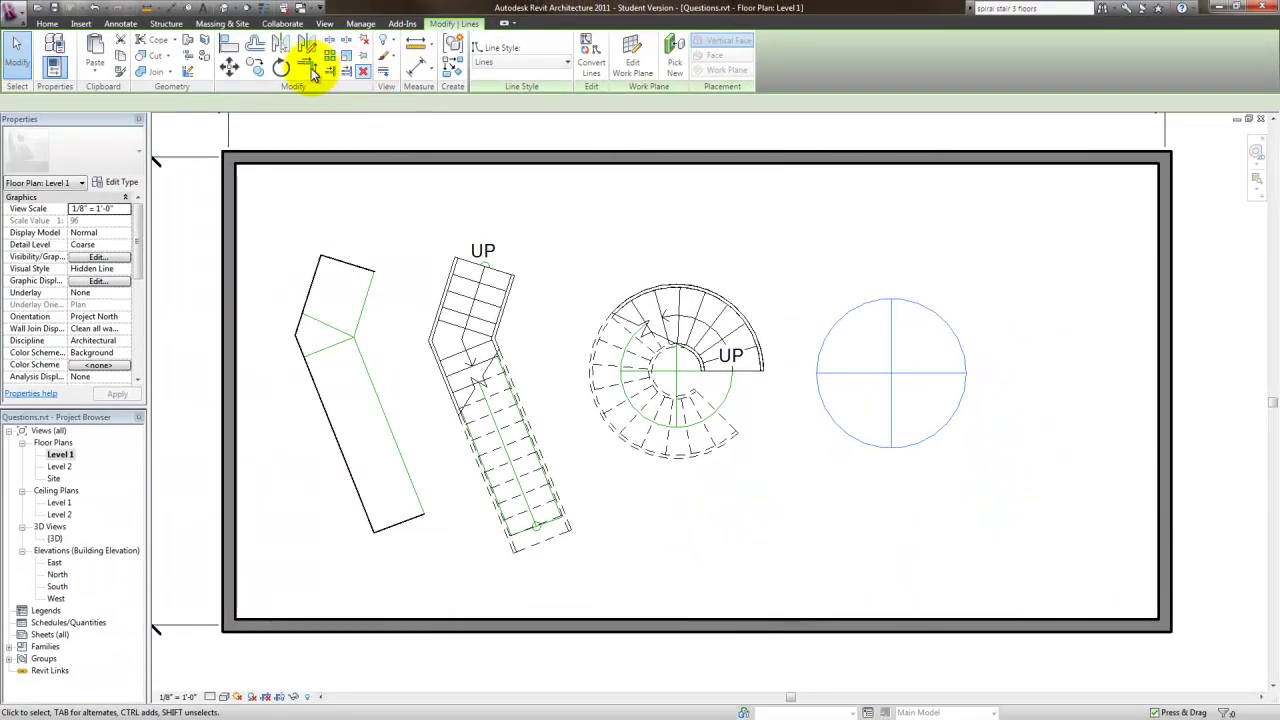
click(229, 66)
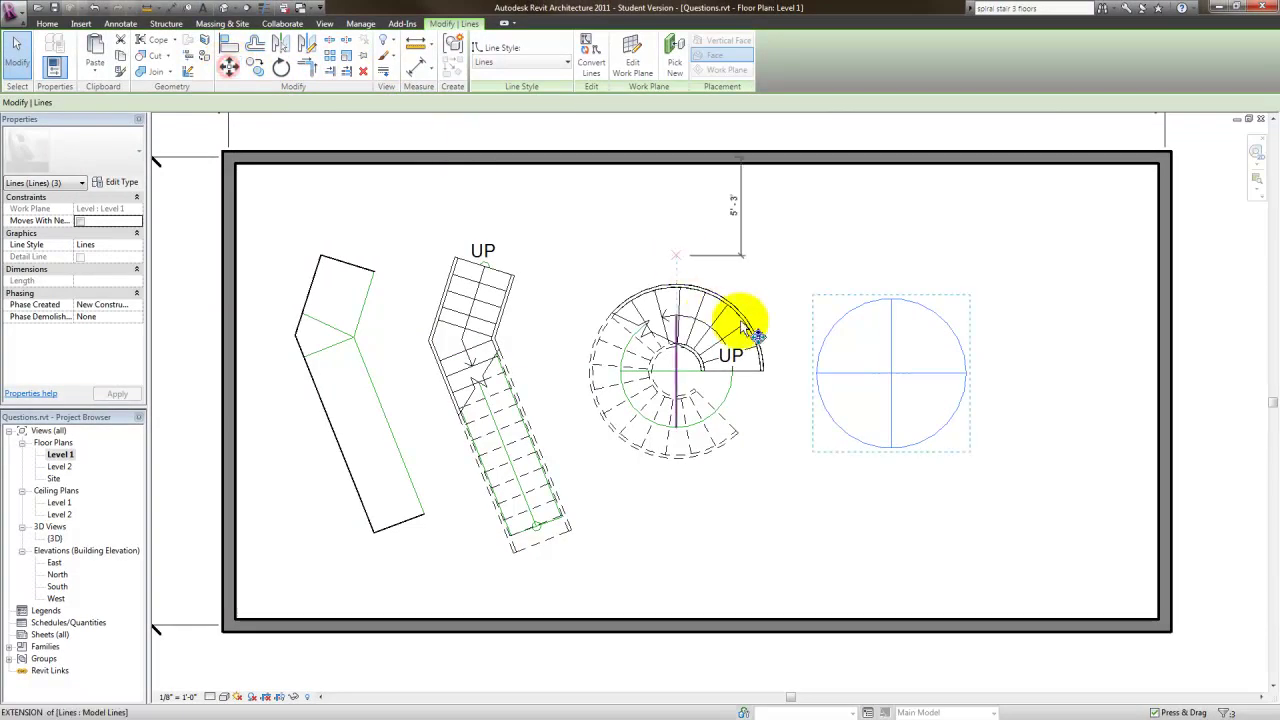
click(889, 374)
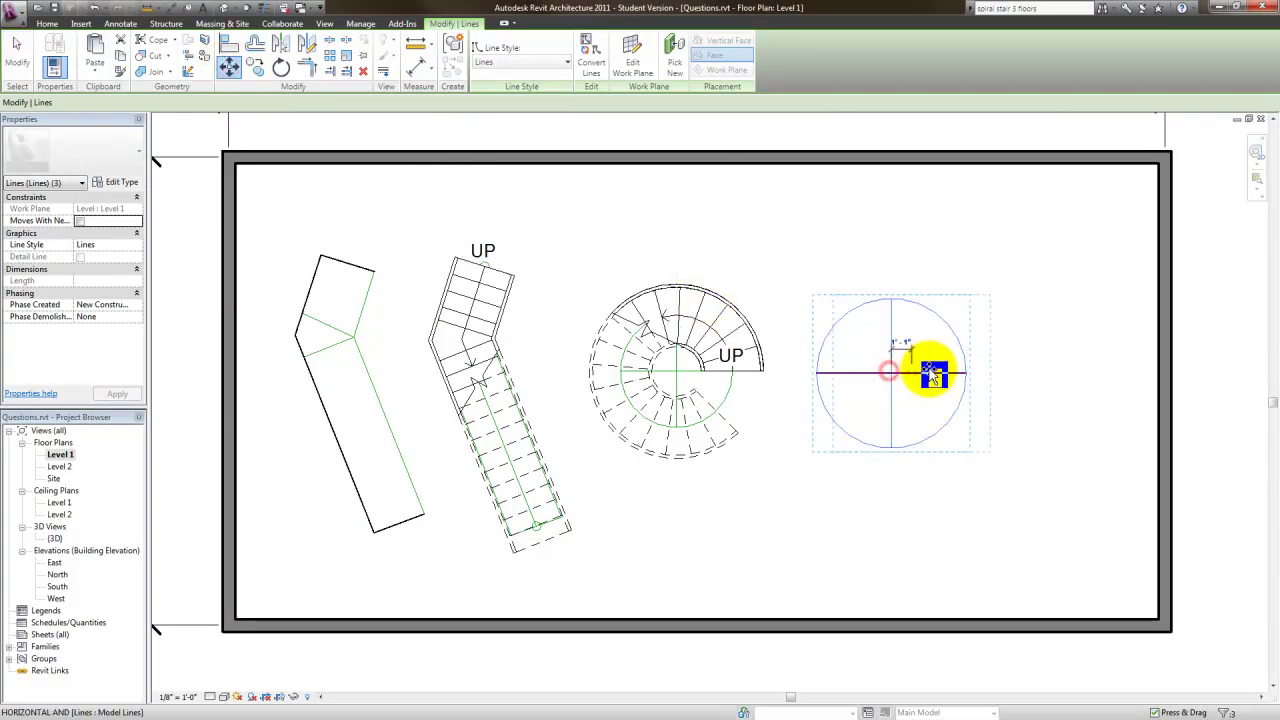
click(924, 372)
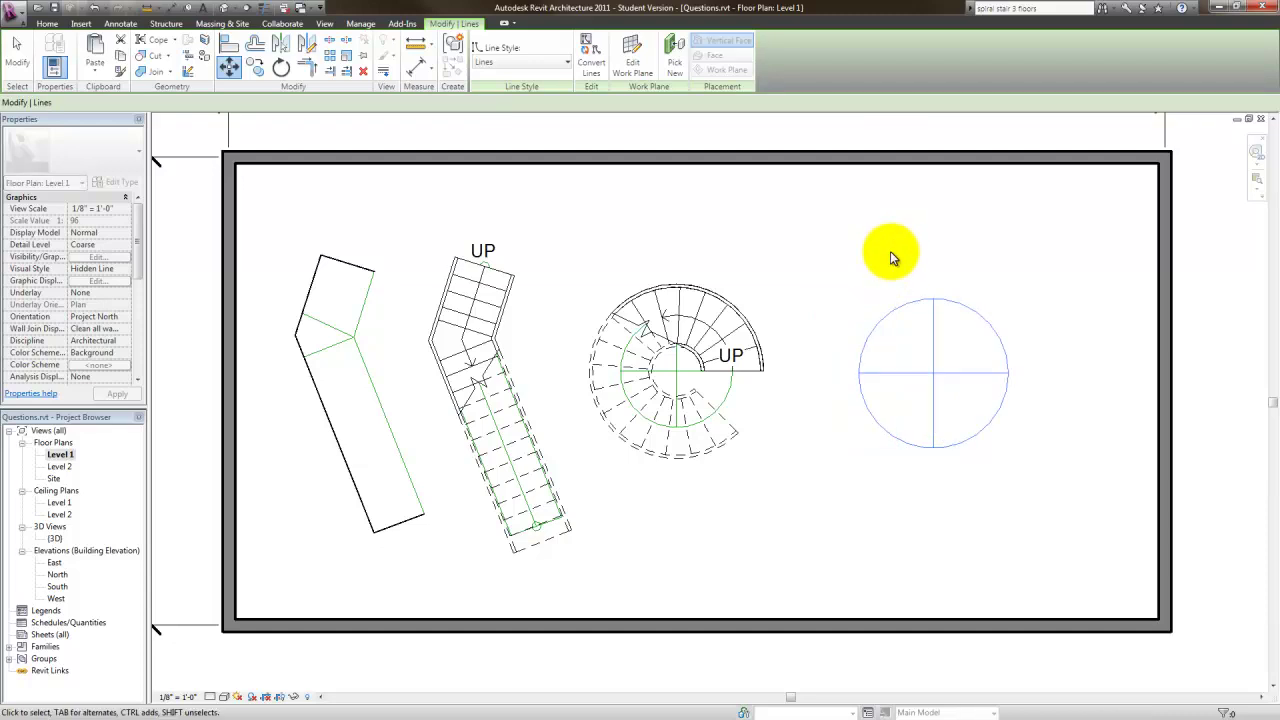
Step: Sketch a center-ends arc stair run centered on the larger circle with a 4' radius, sweeping counterclockwise from its east quadrant through all 19 risers
click(888, 259)
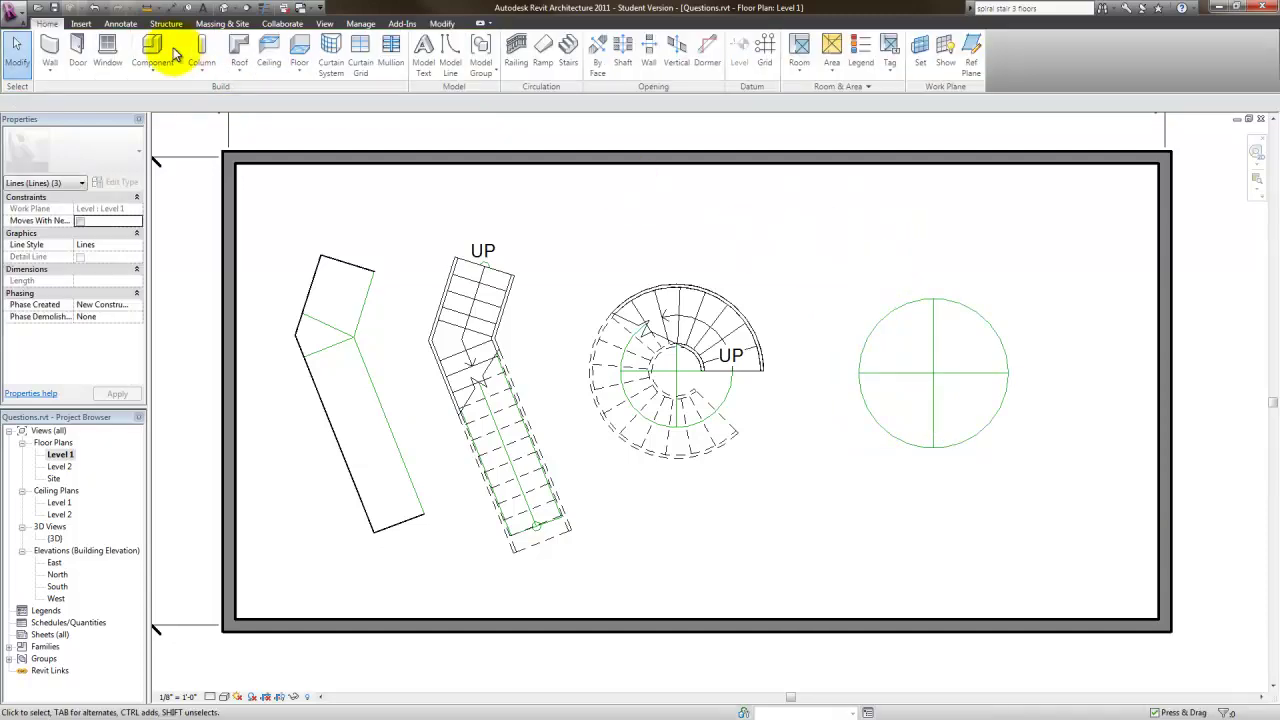
click(567, 62)
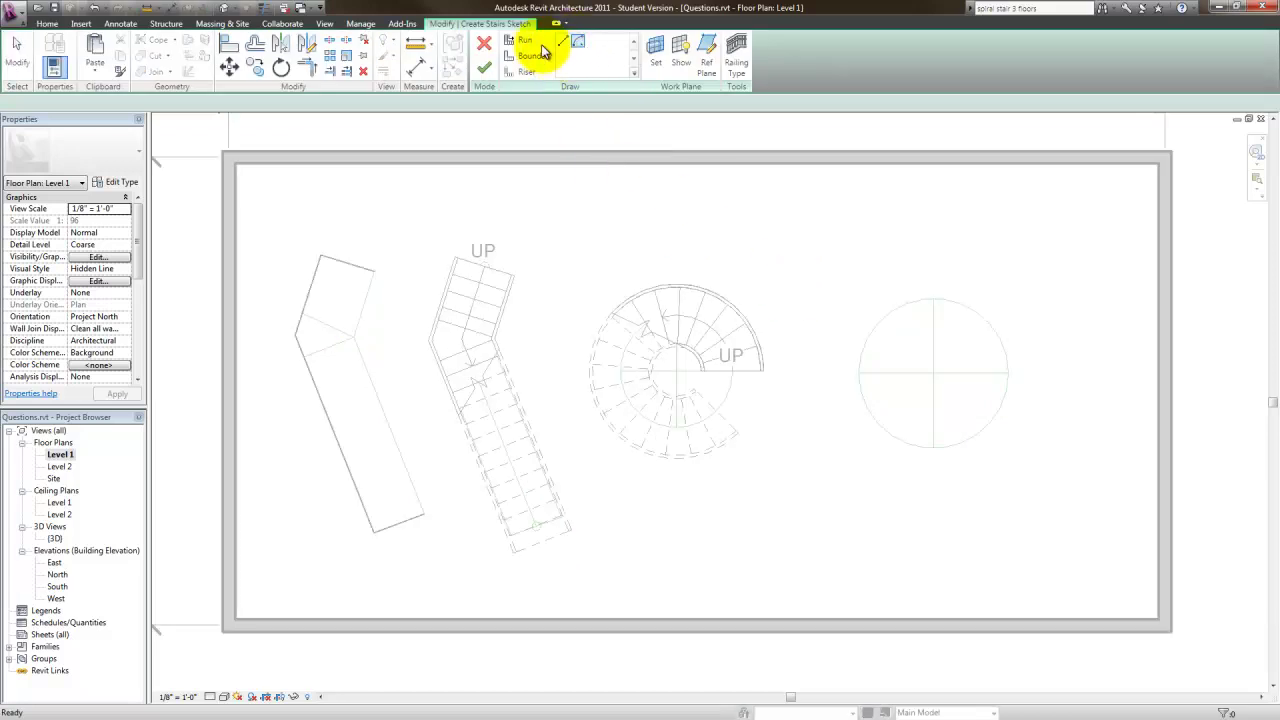
click(520, 45)
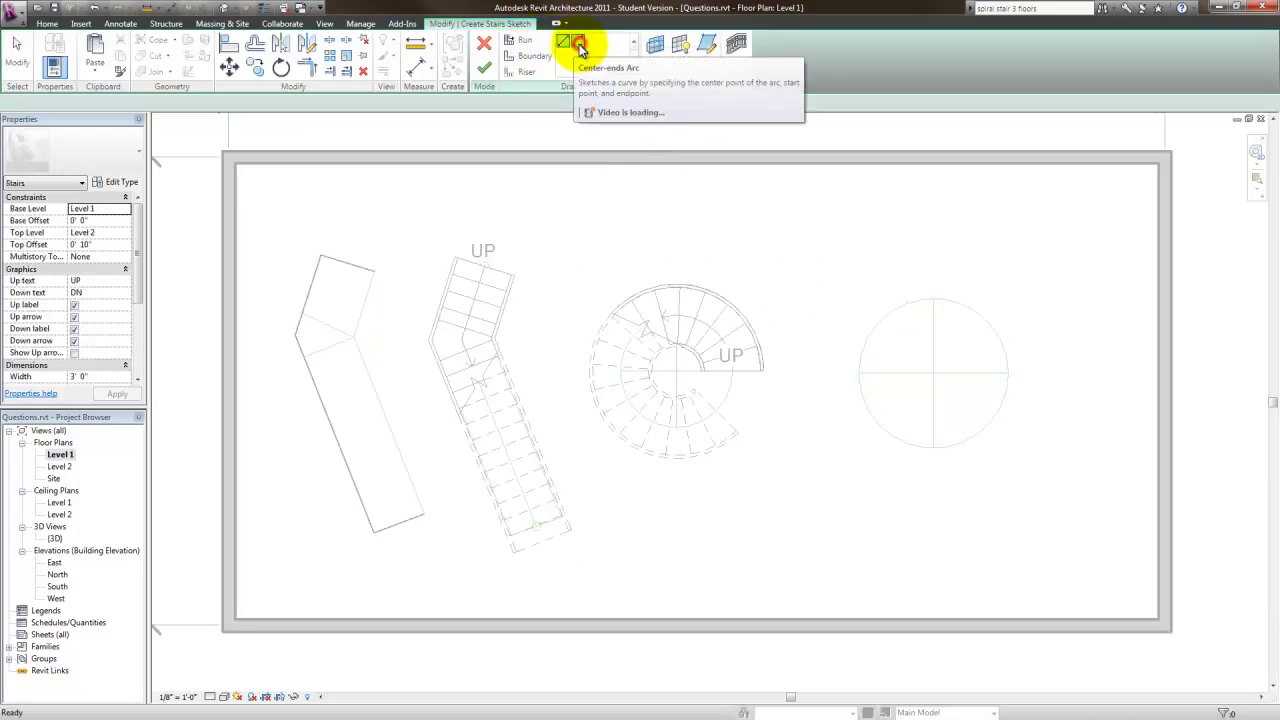
right_click(969, 403)
mouse_move(1016, 465)
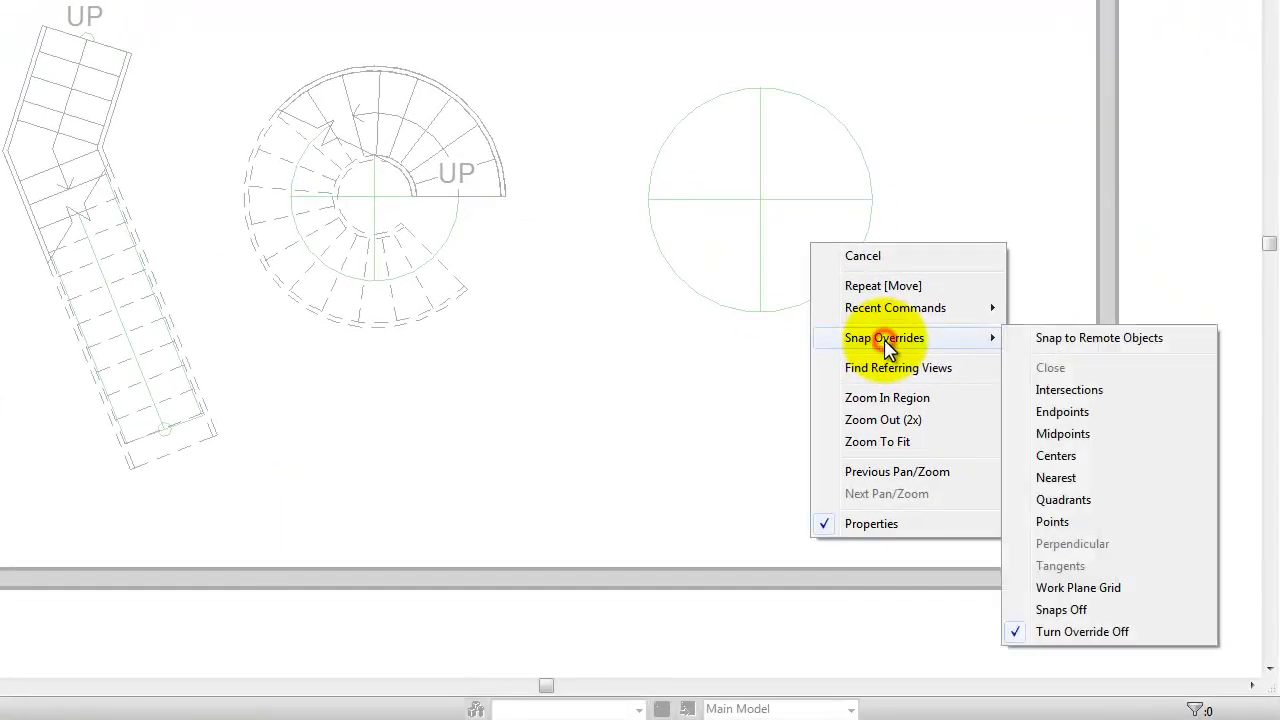
click(1058, 456)
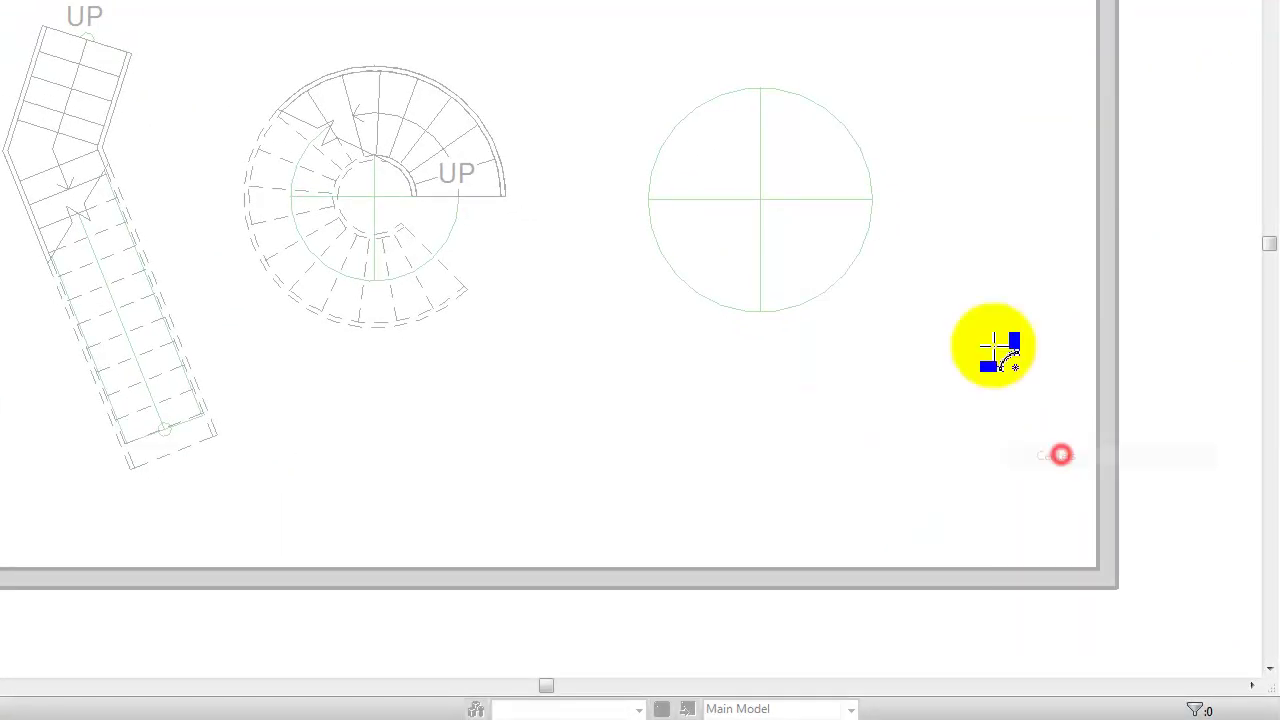
click(849, 270)
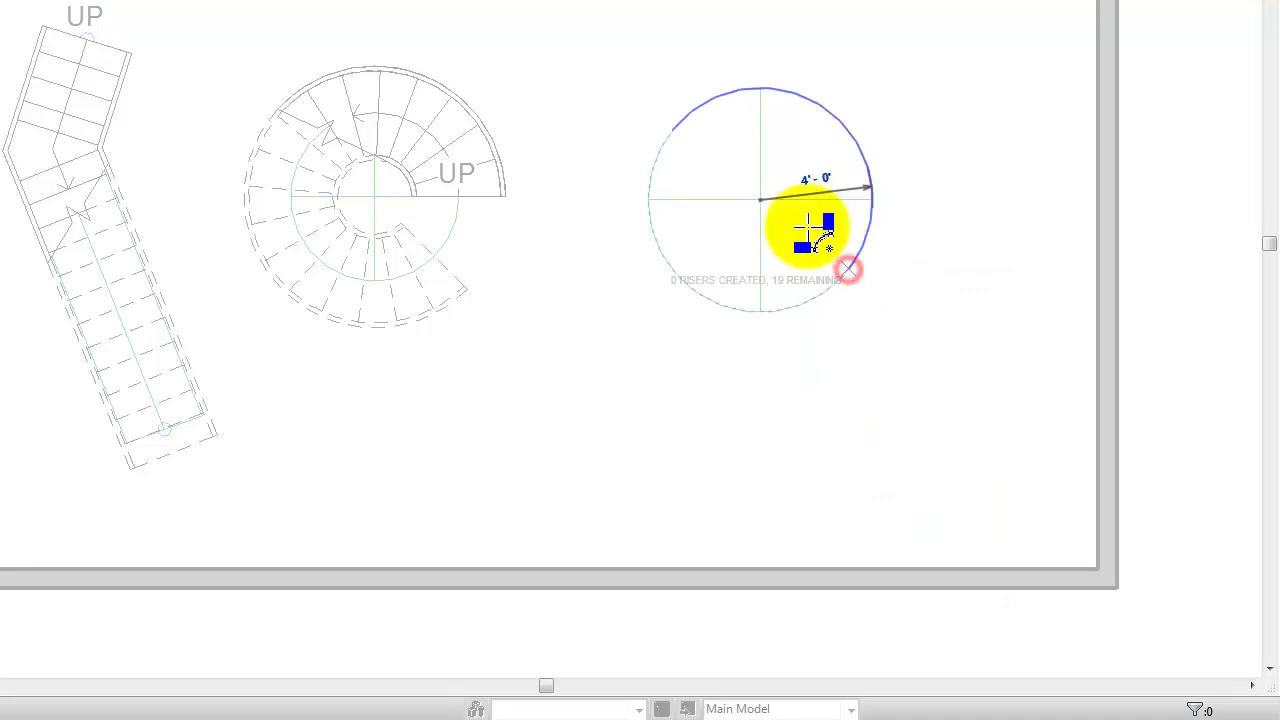
click(874, 202)
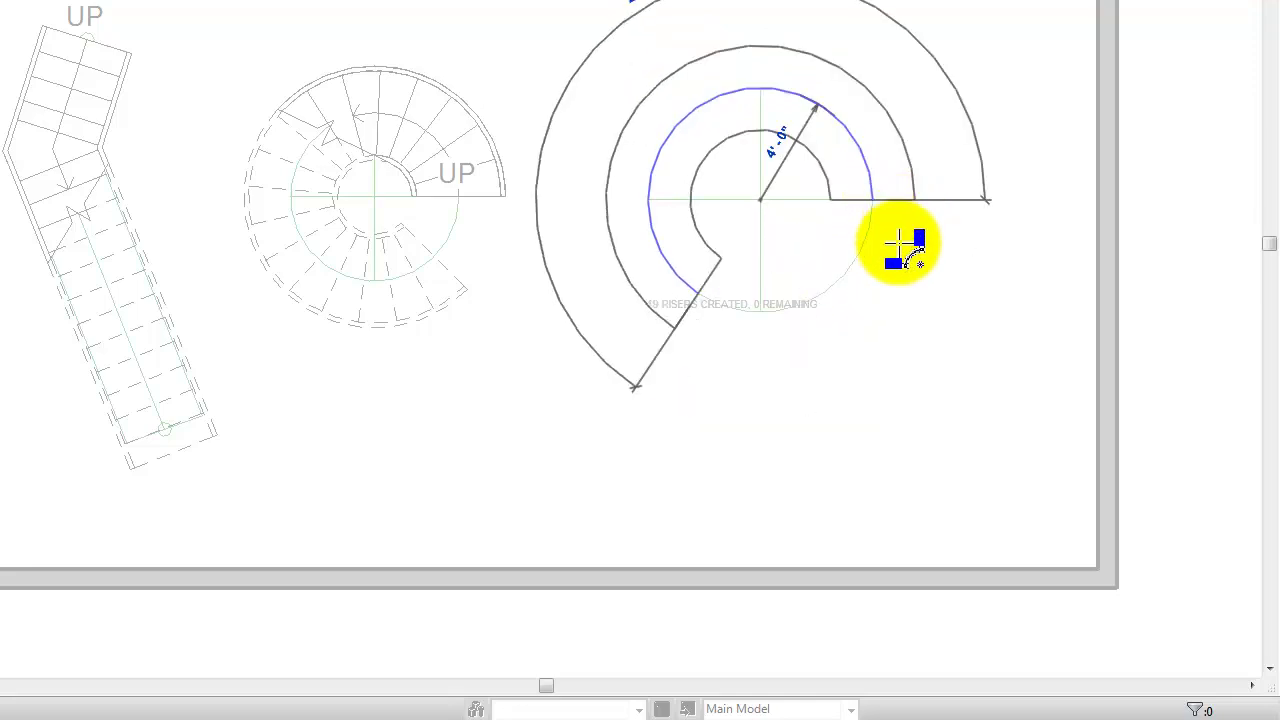
click(899, 240)
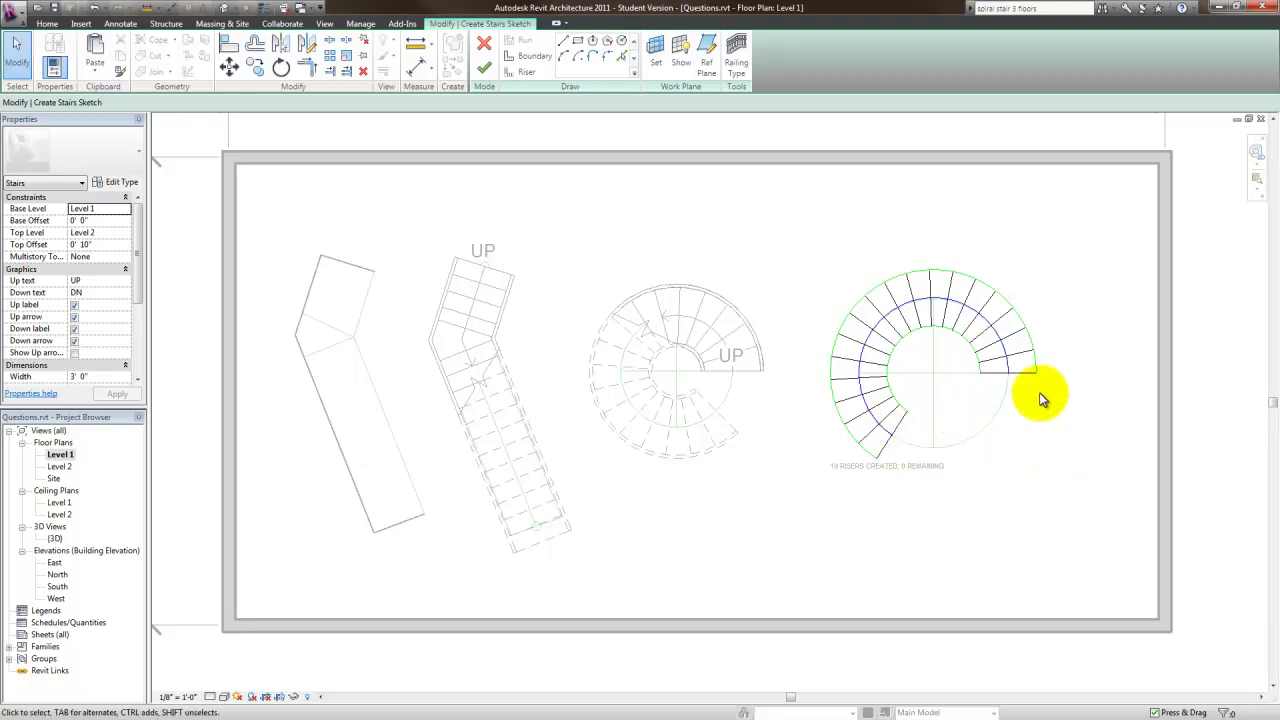
Step: Open the North elevation and set its visual style to Wireframe
click(57, 575)
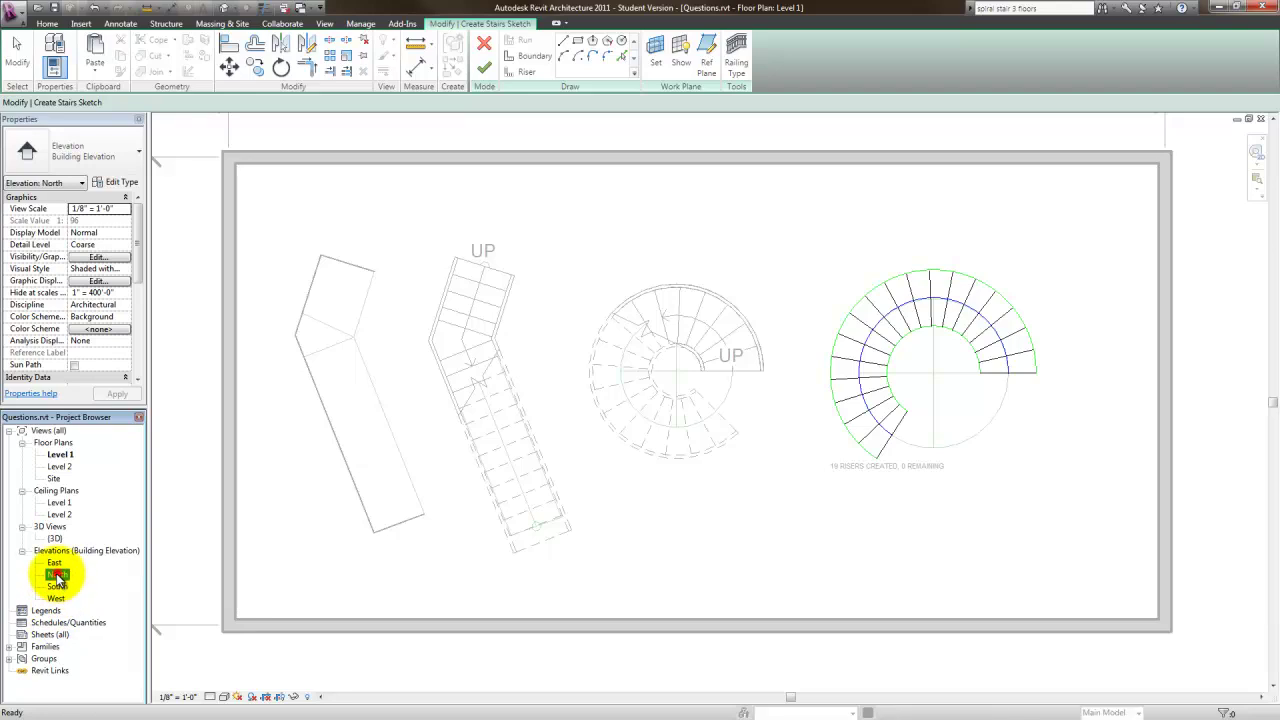
double_click(57, 575)
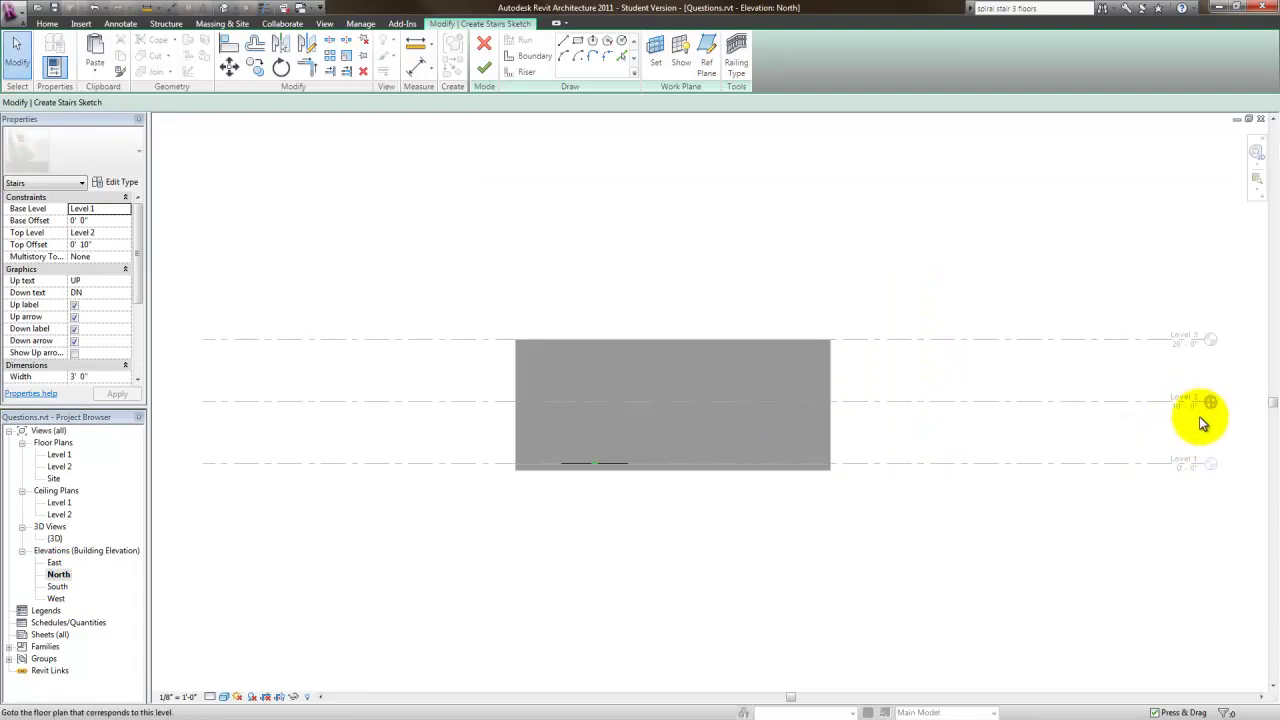
click(223, 697)
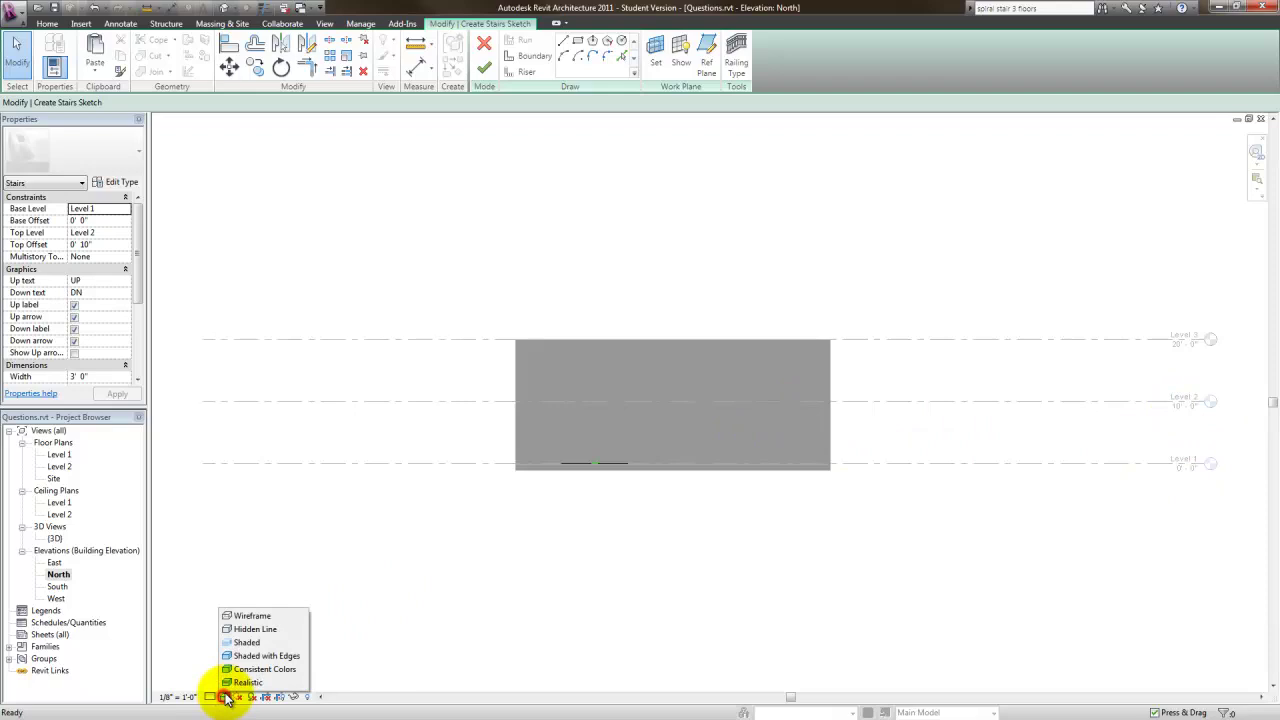
click(240, 617)
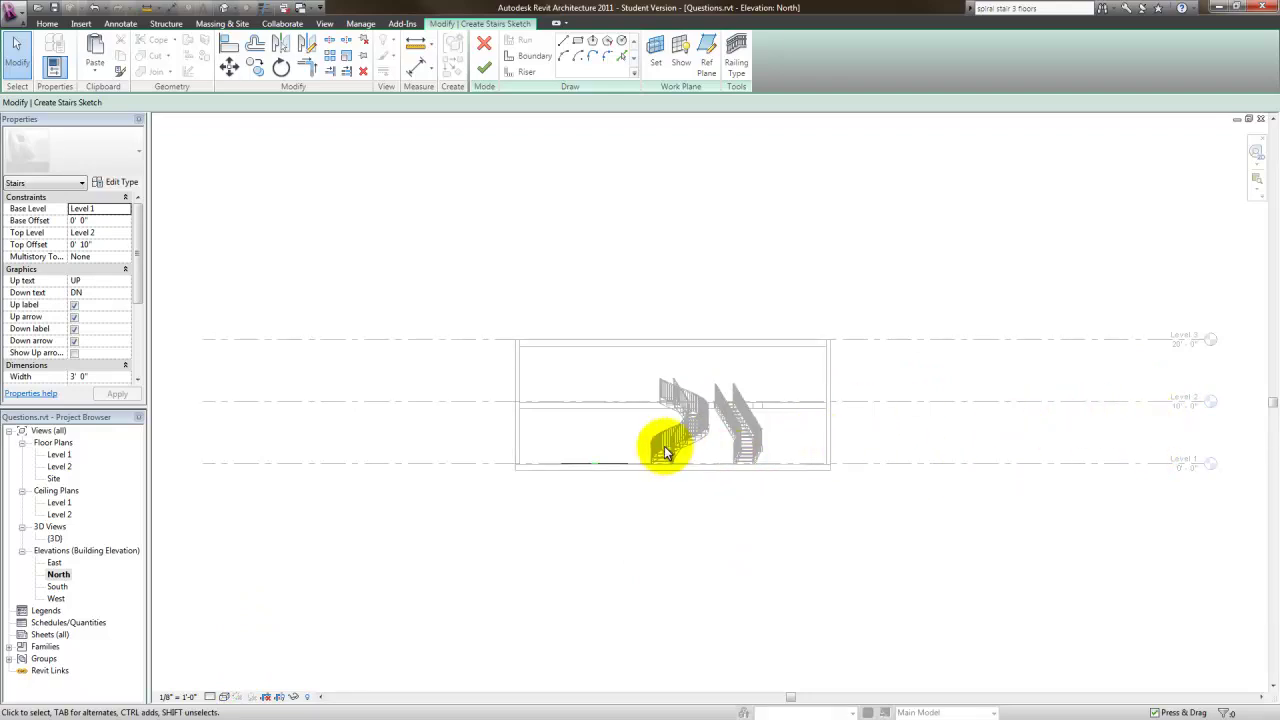
Step: Return to the Level 1 floor plan and finish the larger spiral stair's sketch
double_click(58, 455)
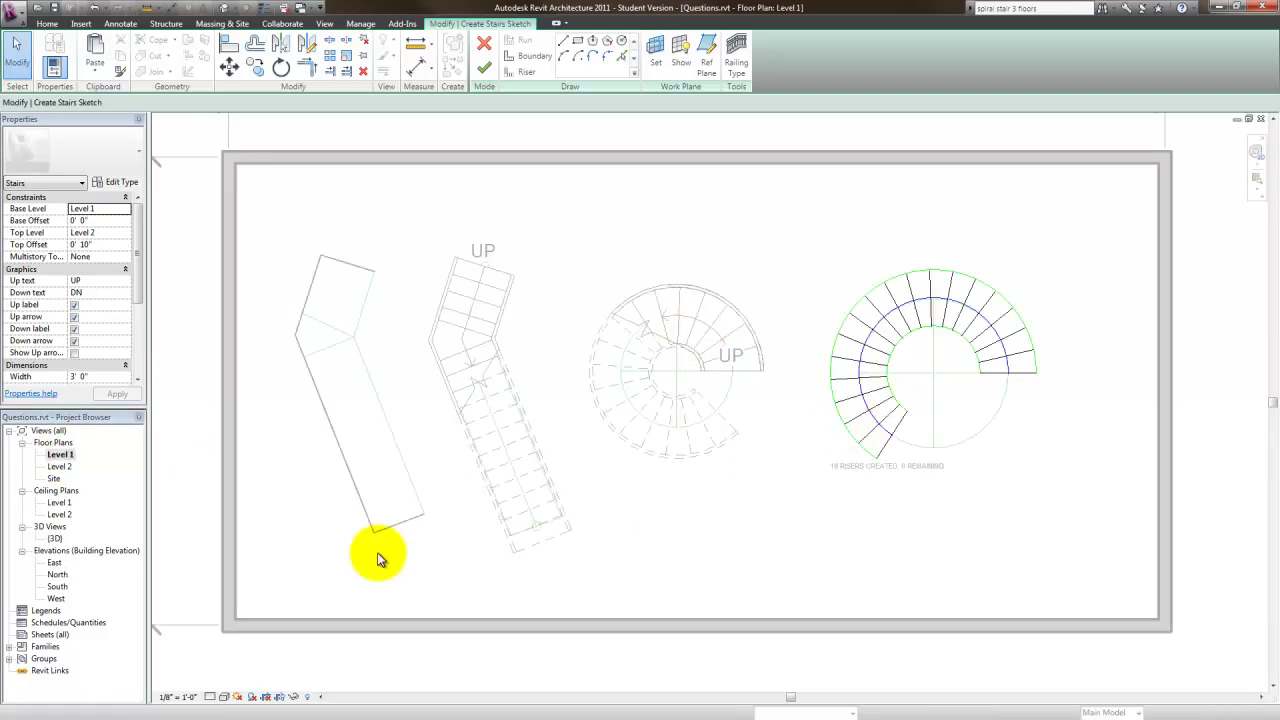
click(225, 697)
click(488, 68)
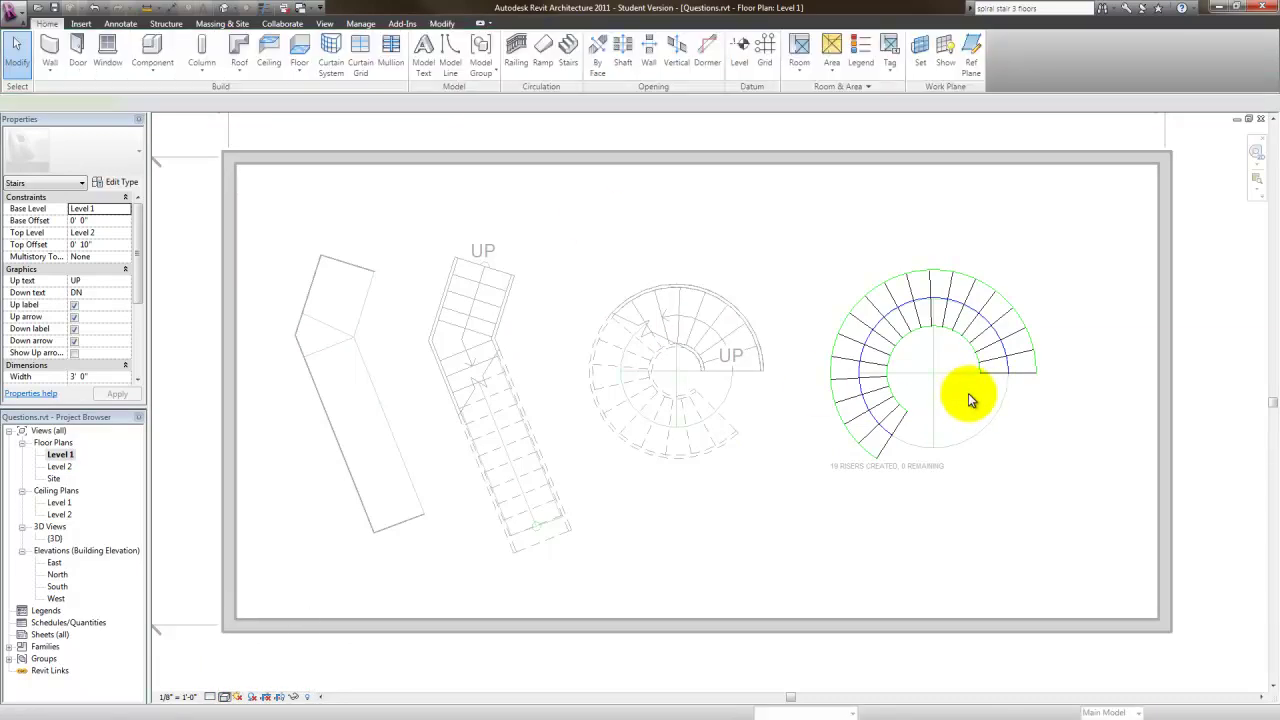
click(790, 262)
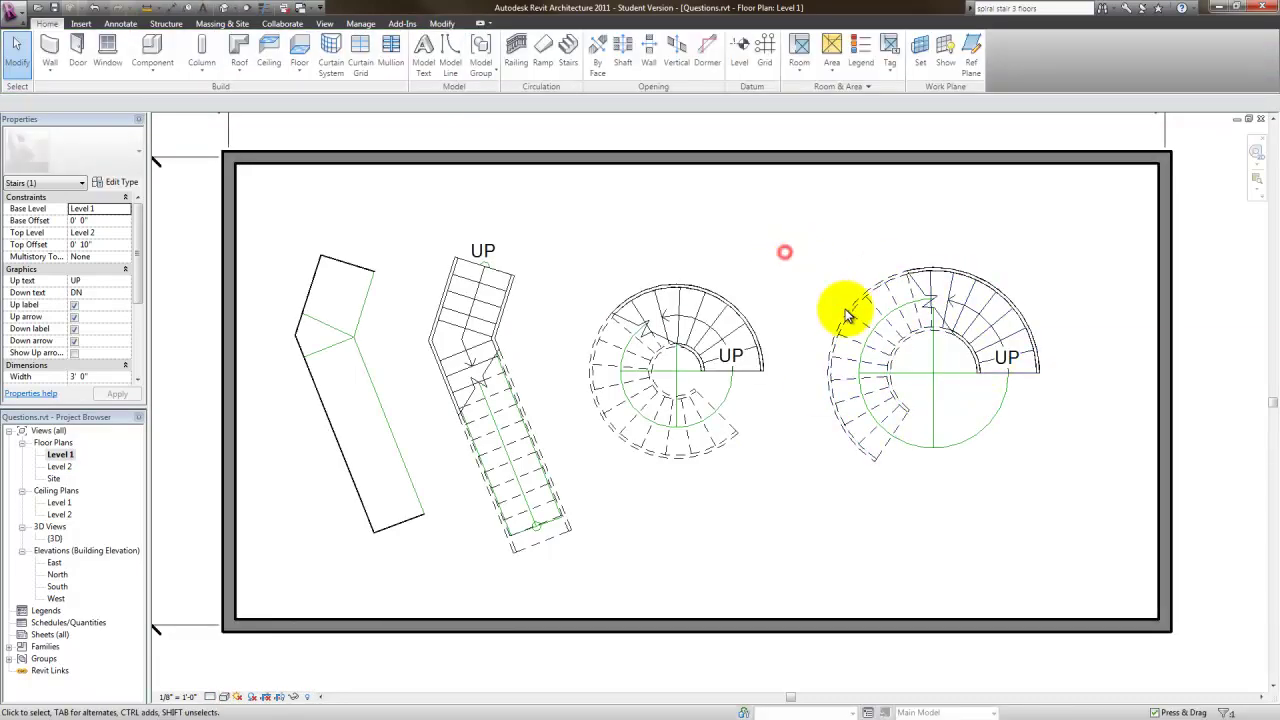
Step: Examine both spiral stairs between the floors in the North elevation and in the 3D view
double_click(57, 574)
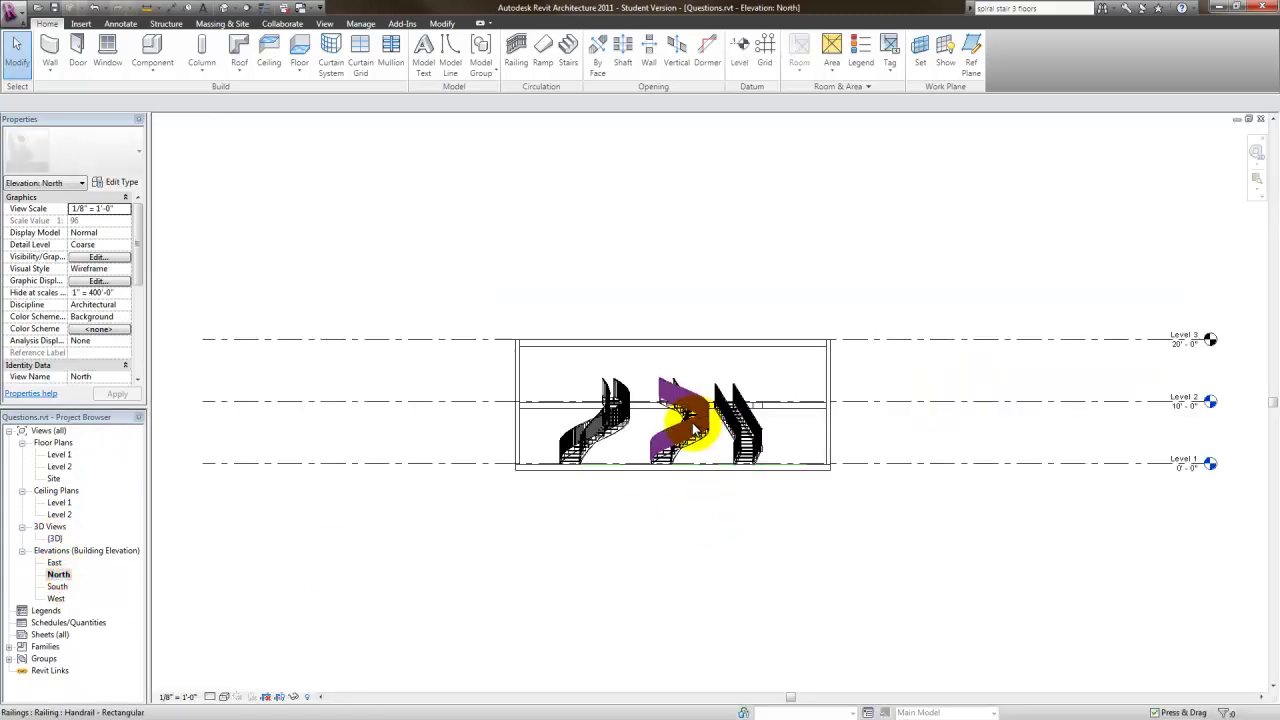
scroll(680, 410, up, 5)
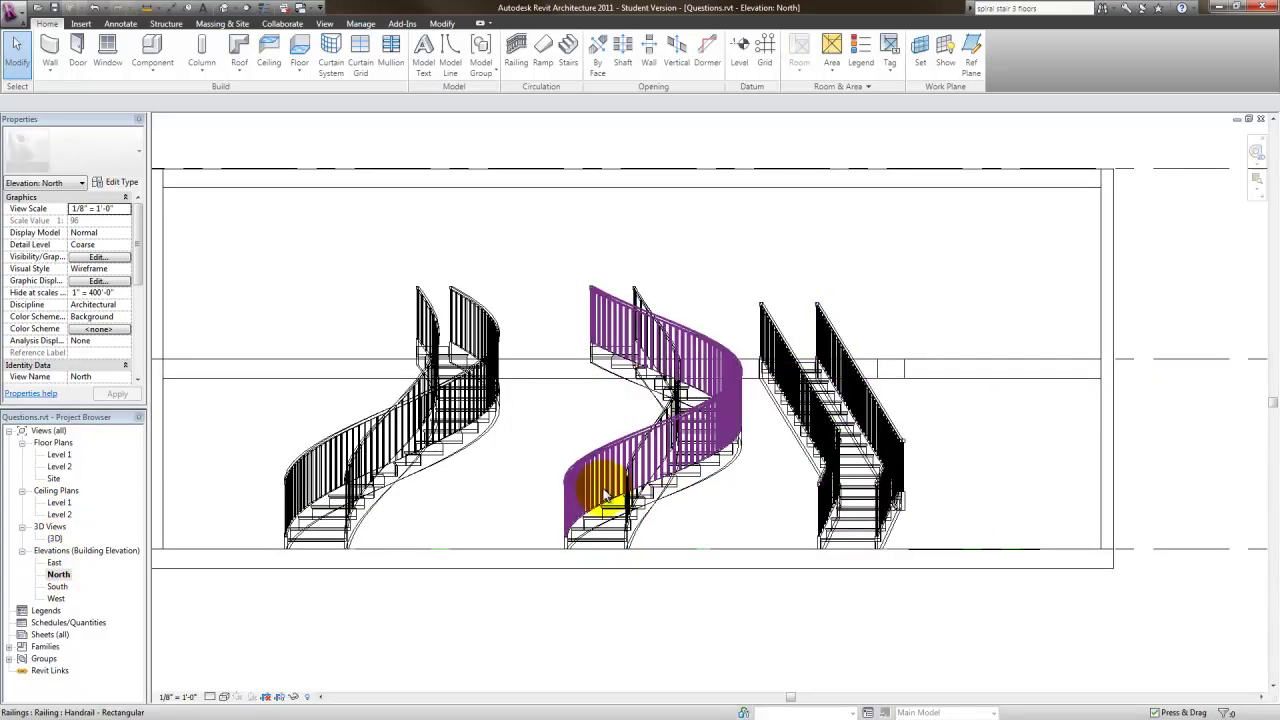
scroll(605, 490, up, 2)
scroll(718, 457, down, 3)
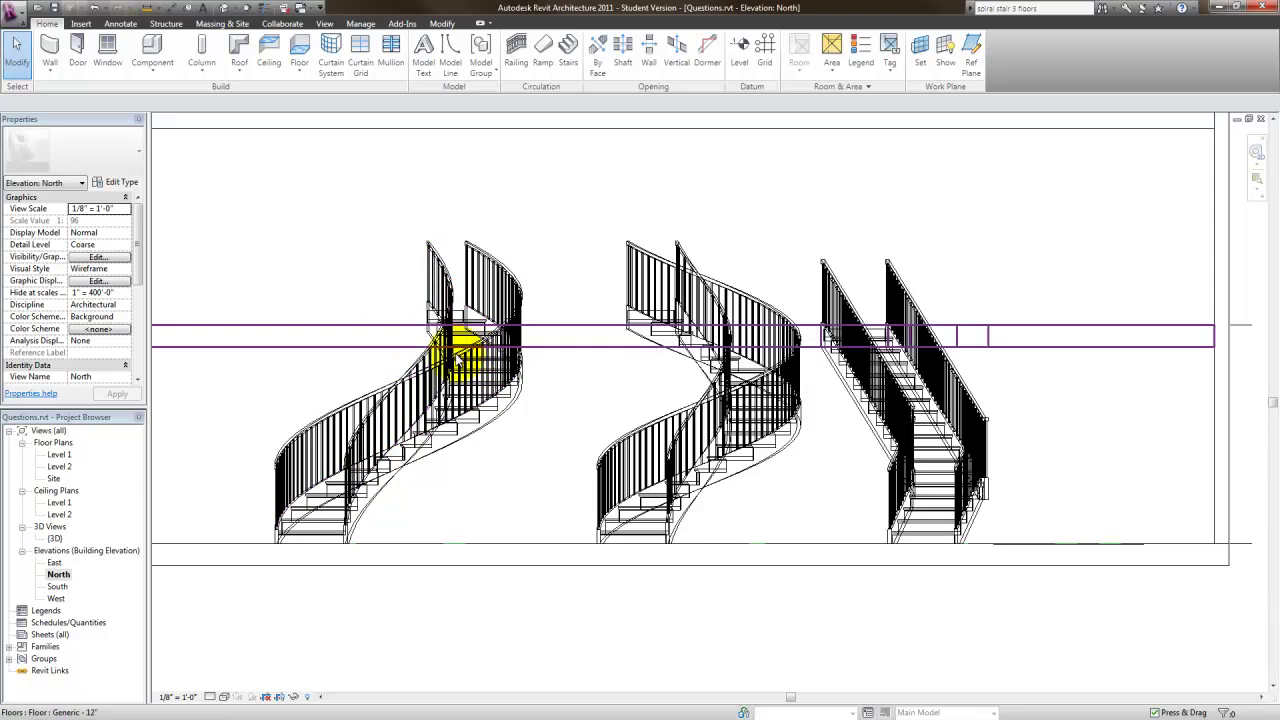
scroll(757, 430, down, 2)
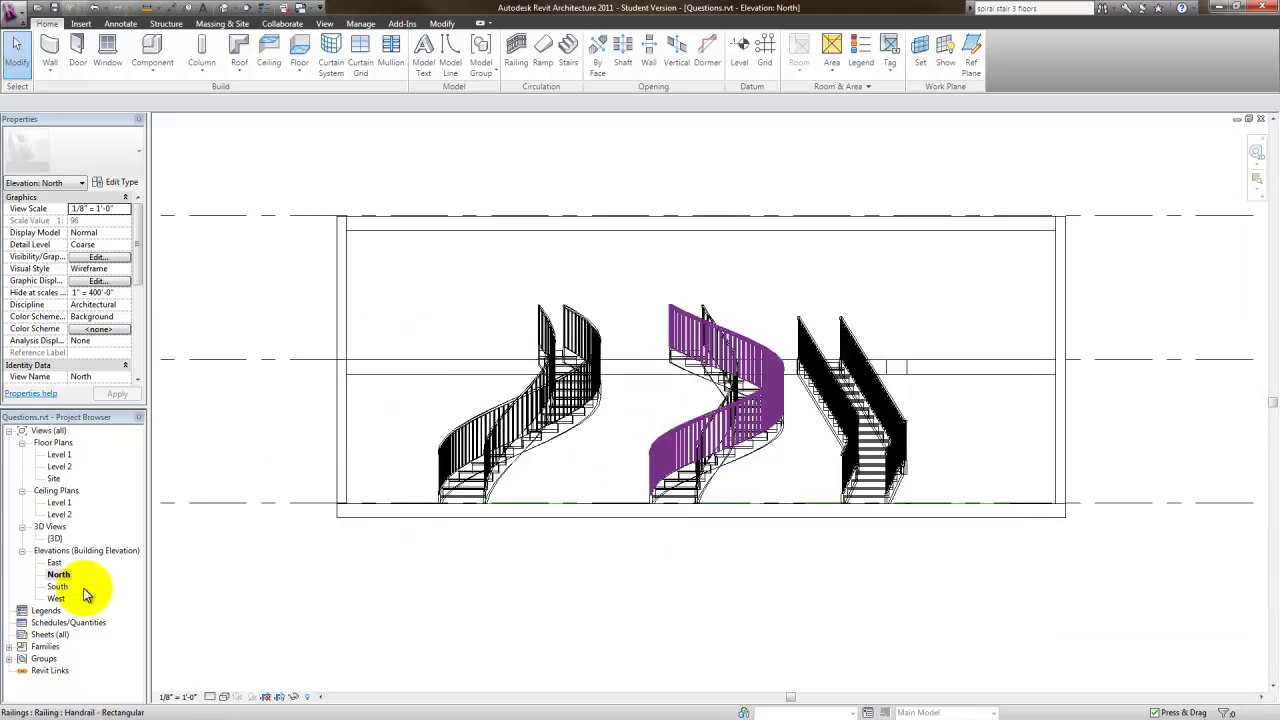
double_click(55, 538)
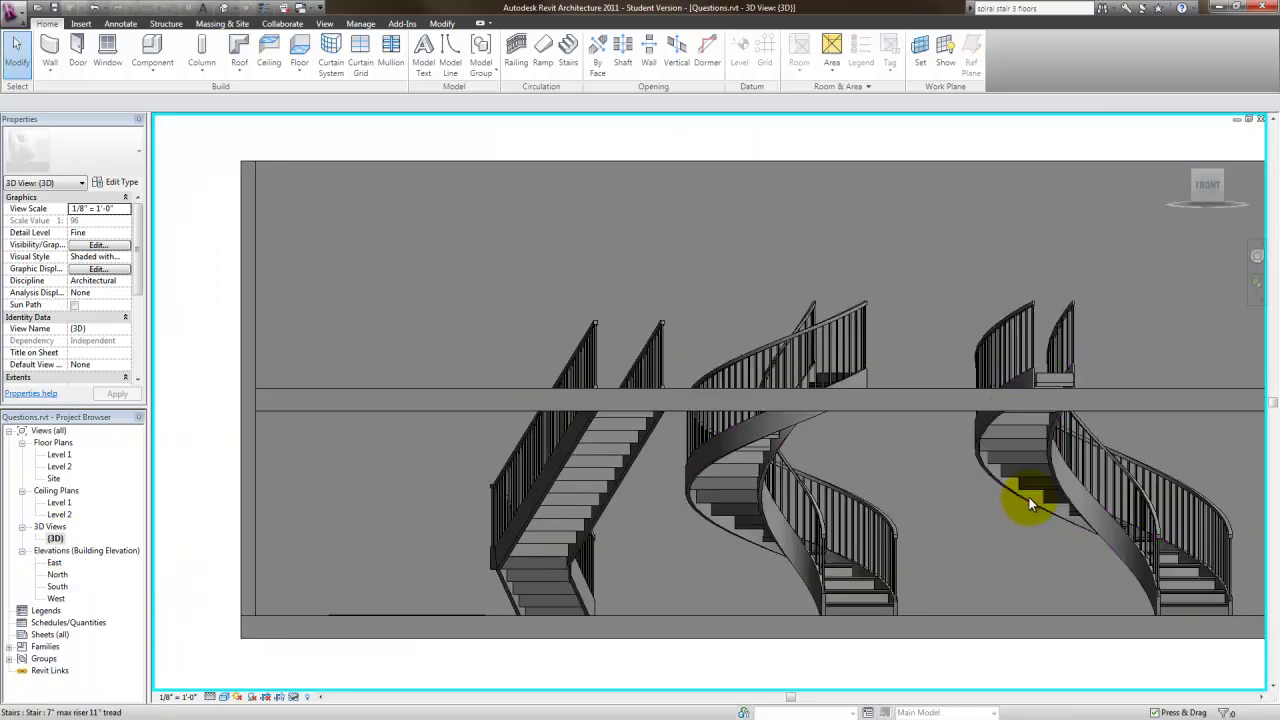
scroll(914, 586, down, 2)
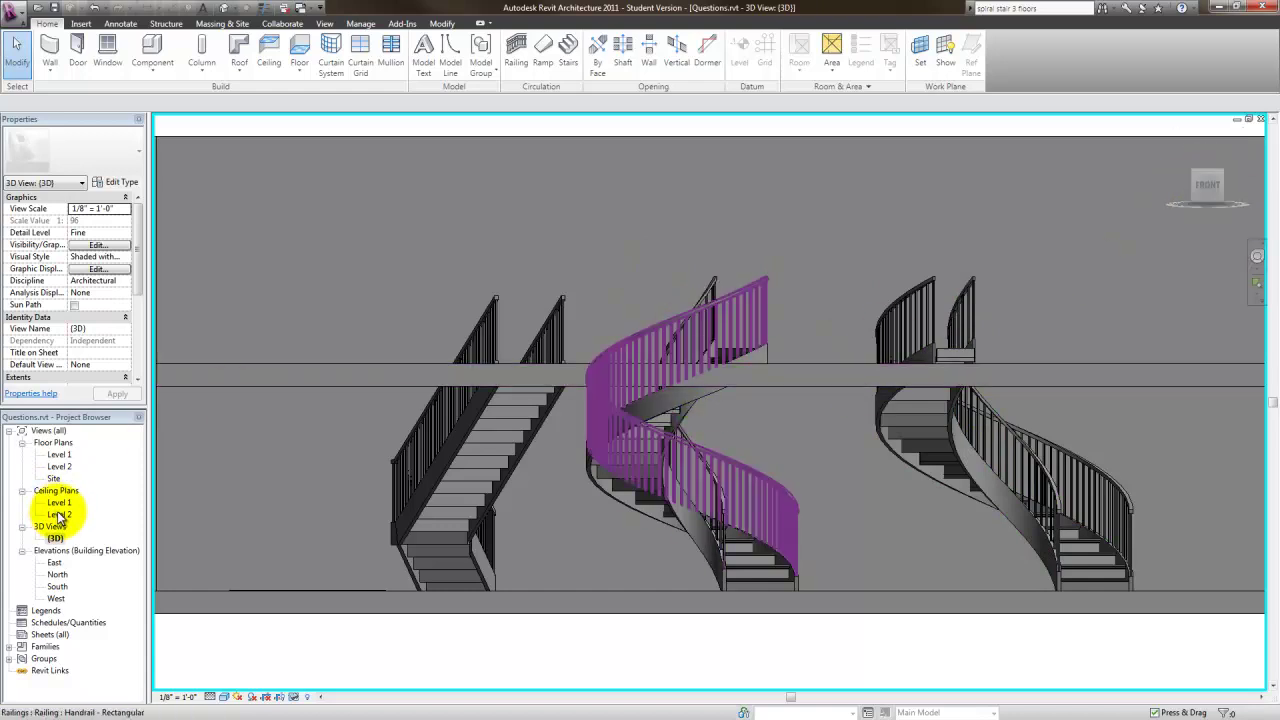
scroll(771, 323, down, 3)
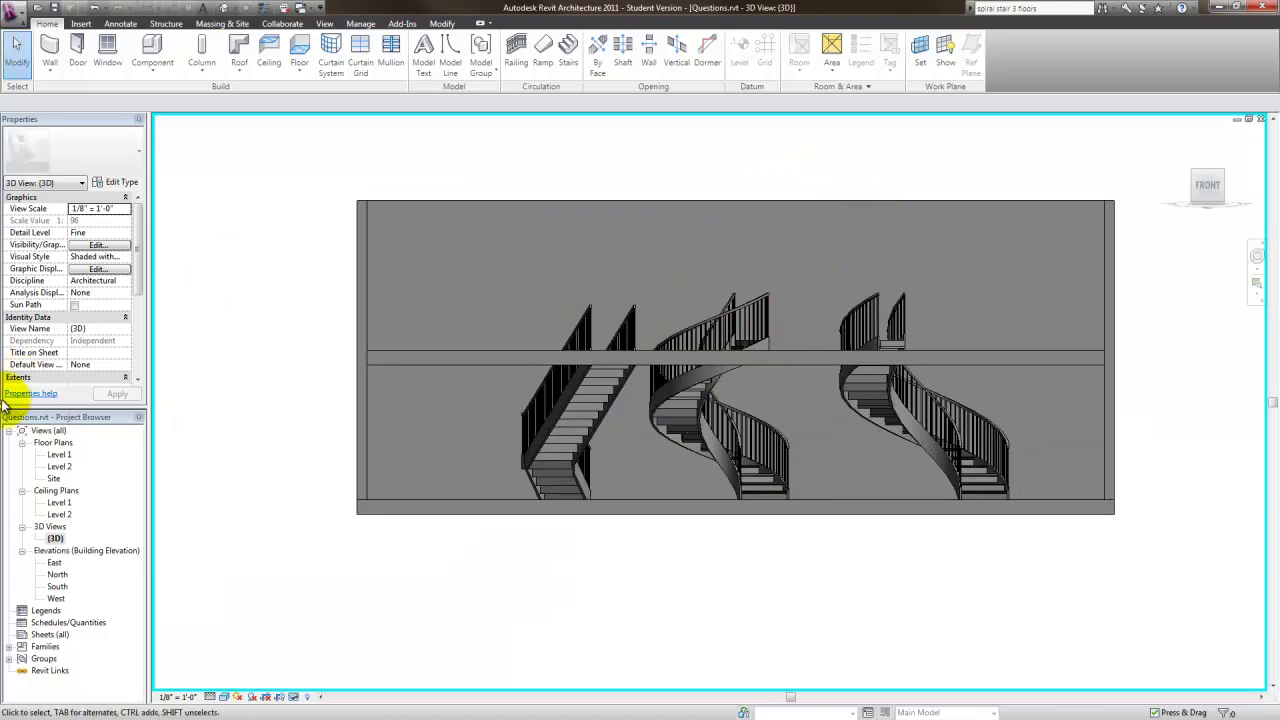
Step: Check the stairs against the Level 1, Level 2 and Level 3 lines in the North elevation
double_click(57, 575)
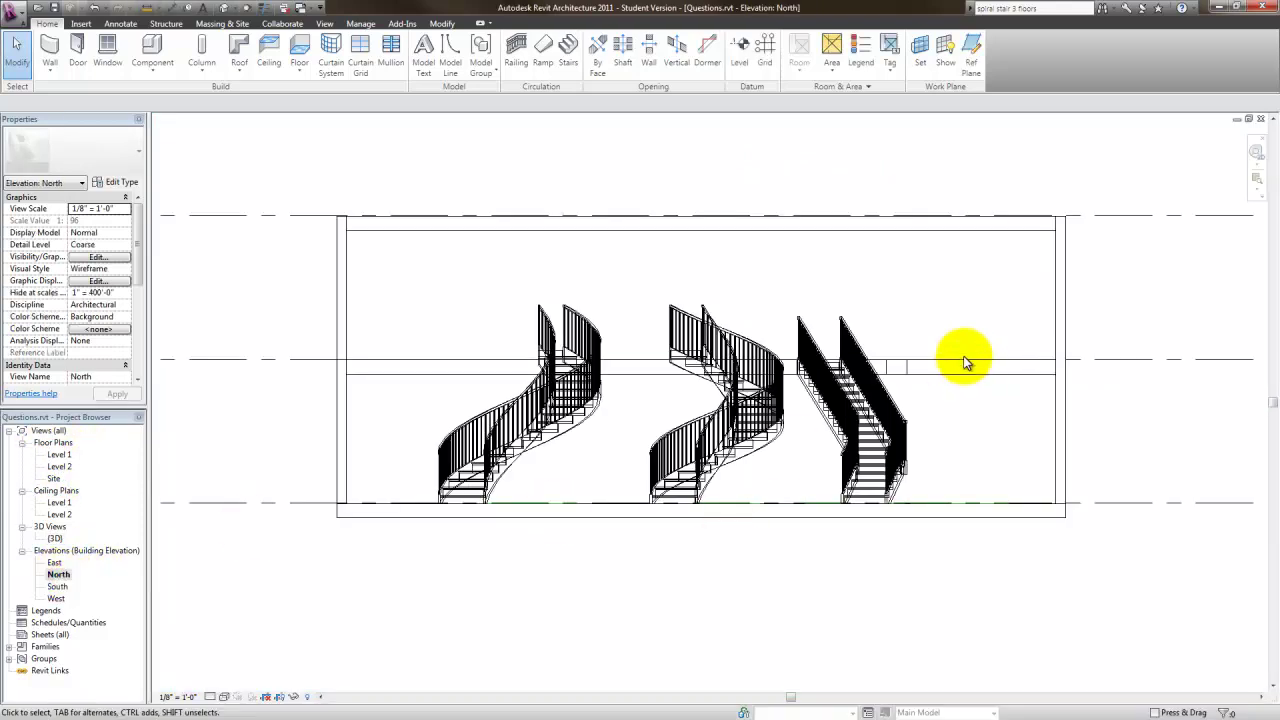
scroll(1030, 355, down, 2)
middle_drag(1219, 296, 955, 295)
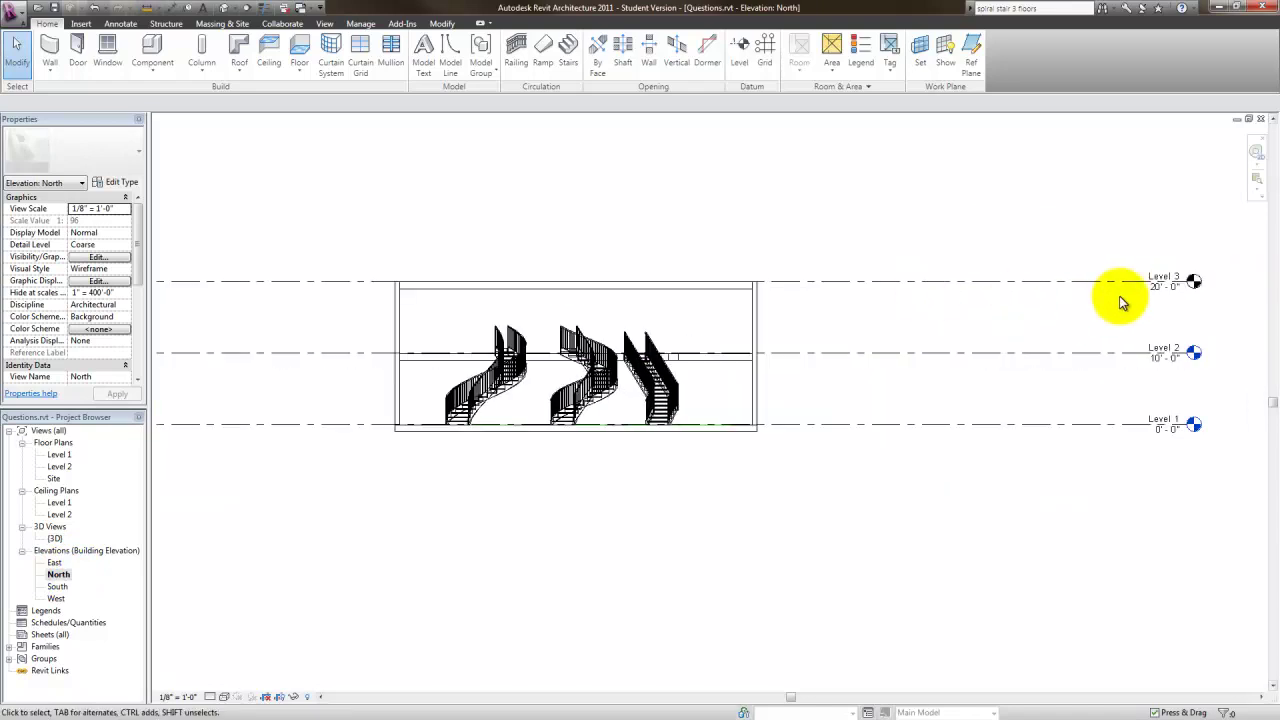
scroll(931, 309, down, 1)
scroll(800, 316, up, 1)
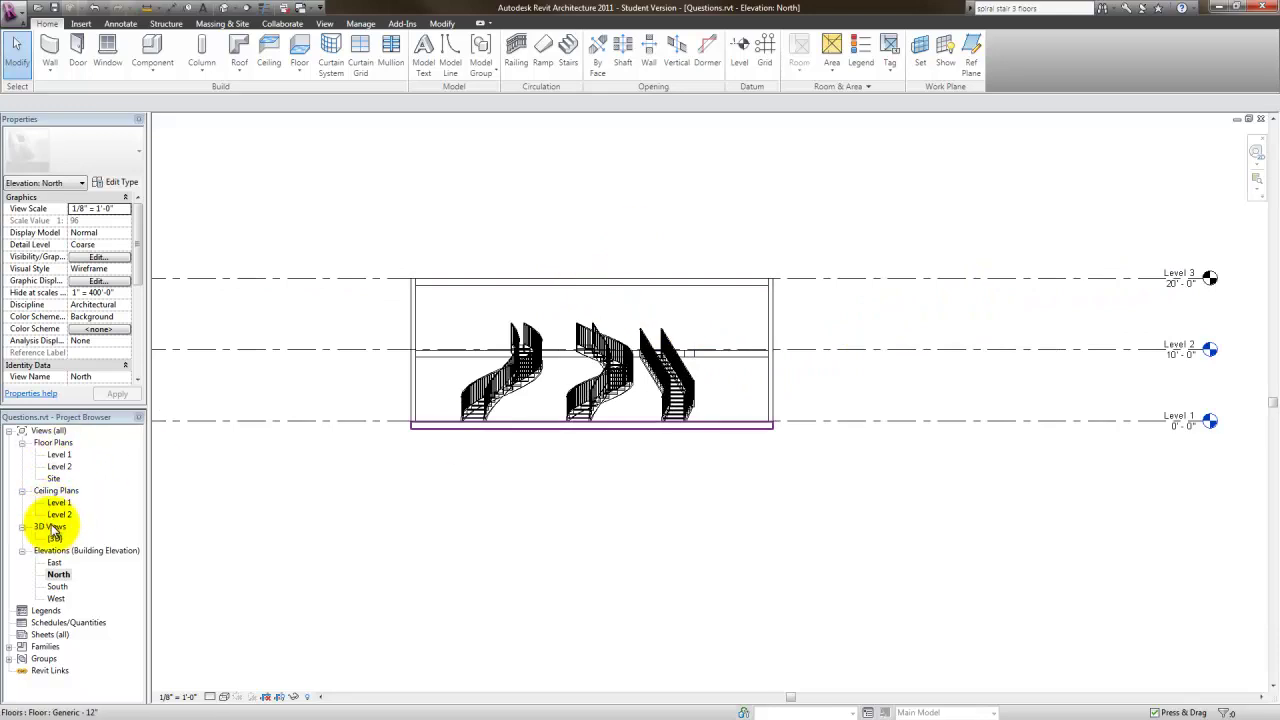
Step: Copy both spiral stairs with their guide circles from the Level 1 plan and paste them aligned to Level 2
double_click(59, 454)
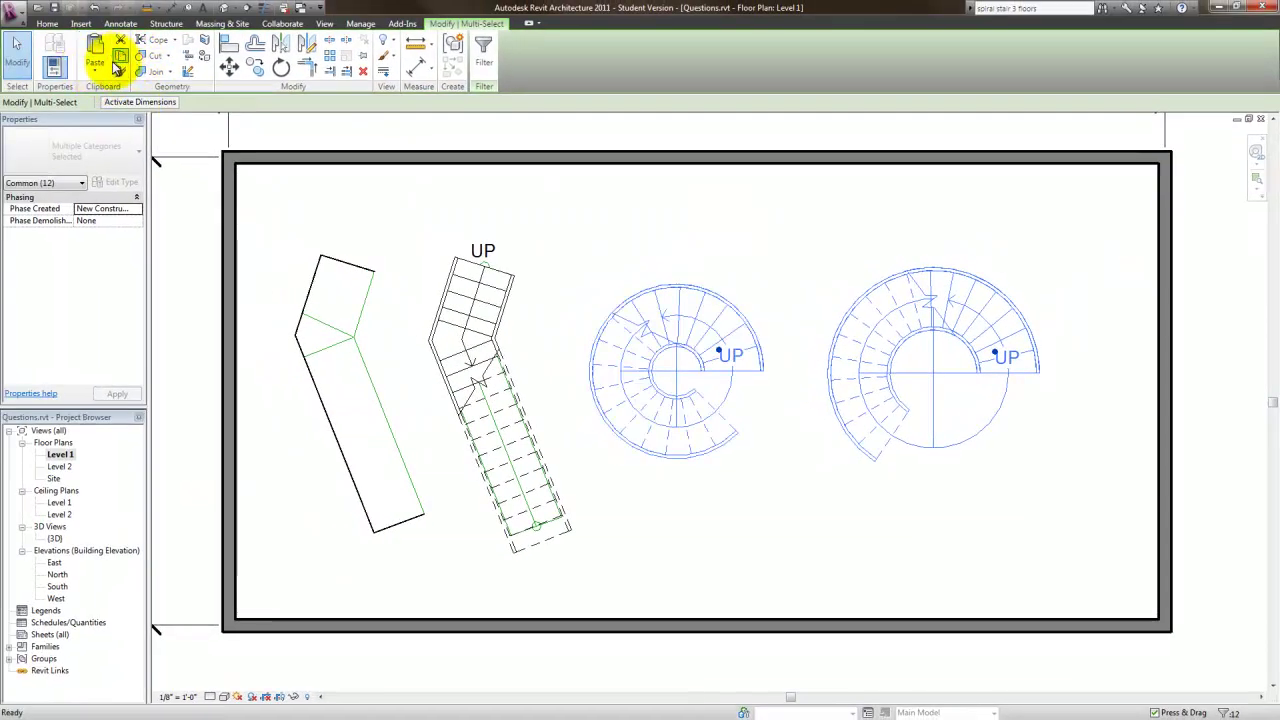
click(97, 76)
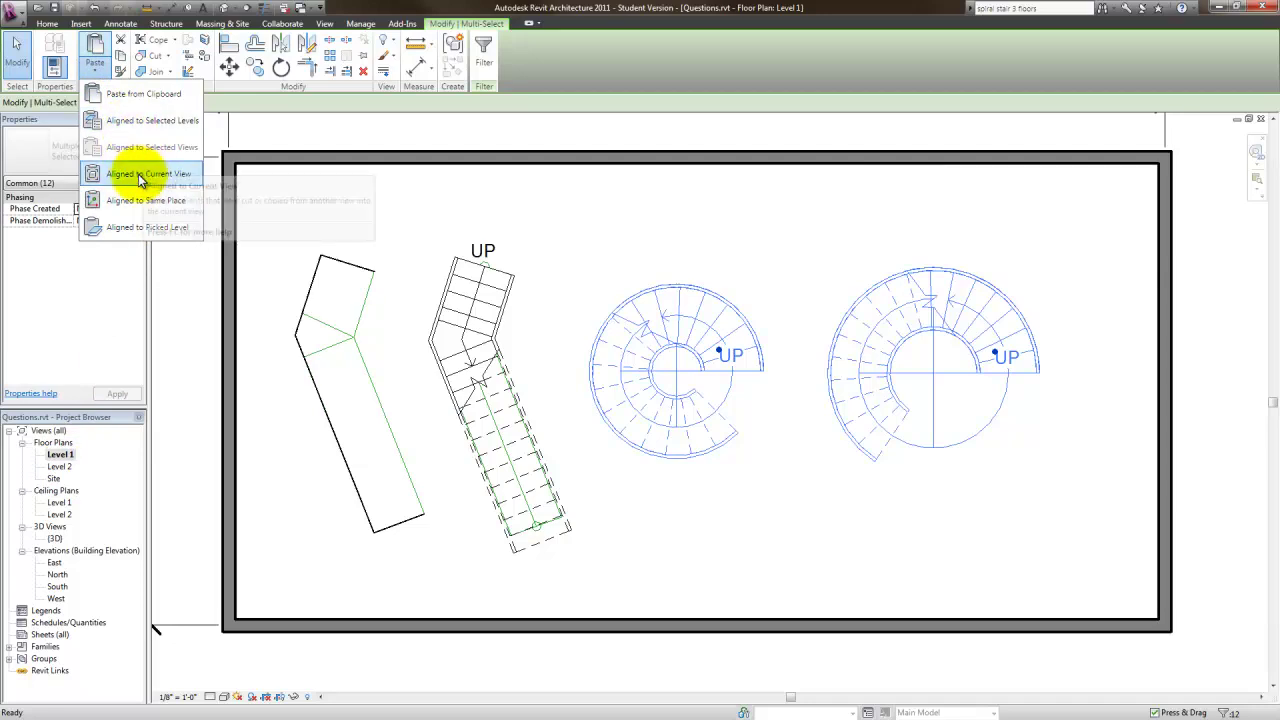
click(155, 121)
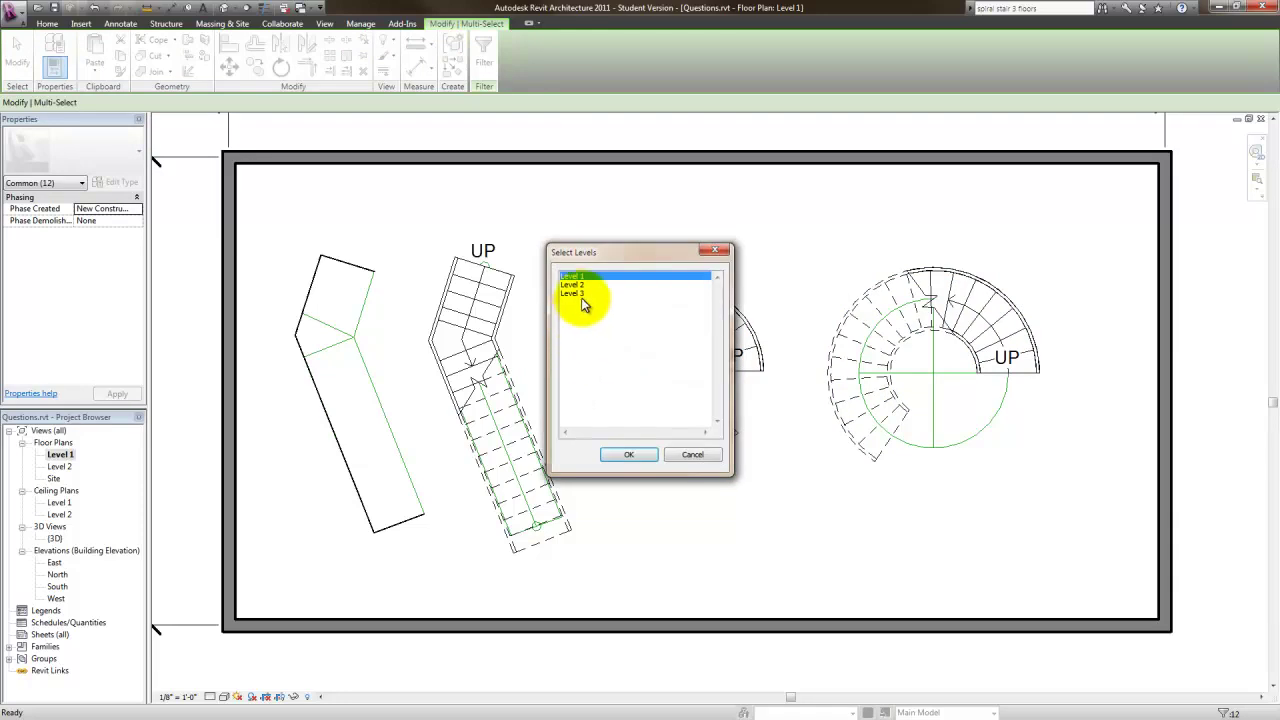
click(643, 457)
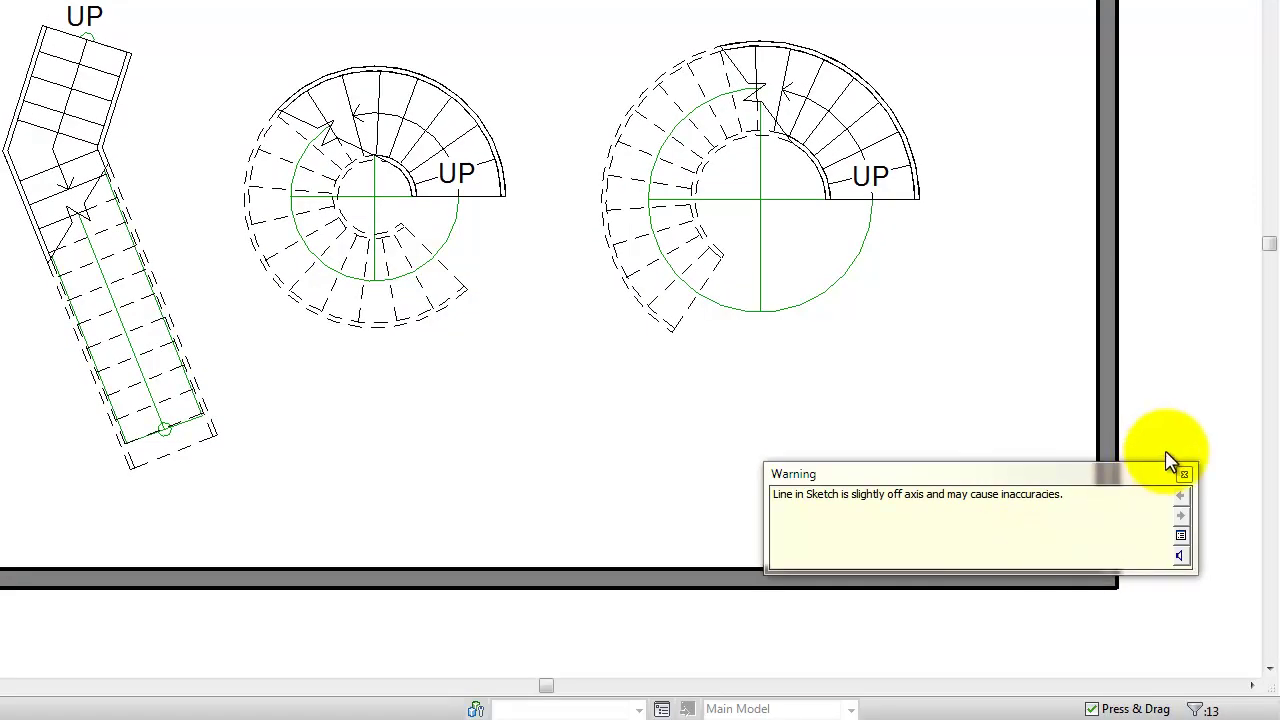
click(1184, 474)
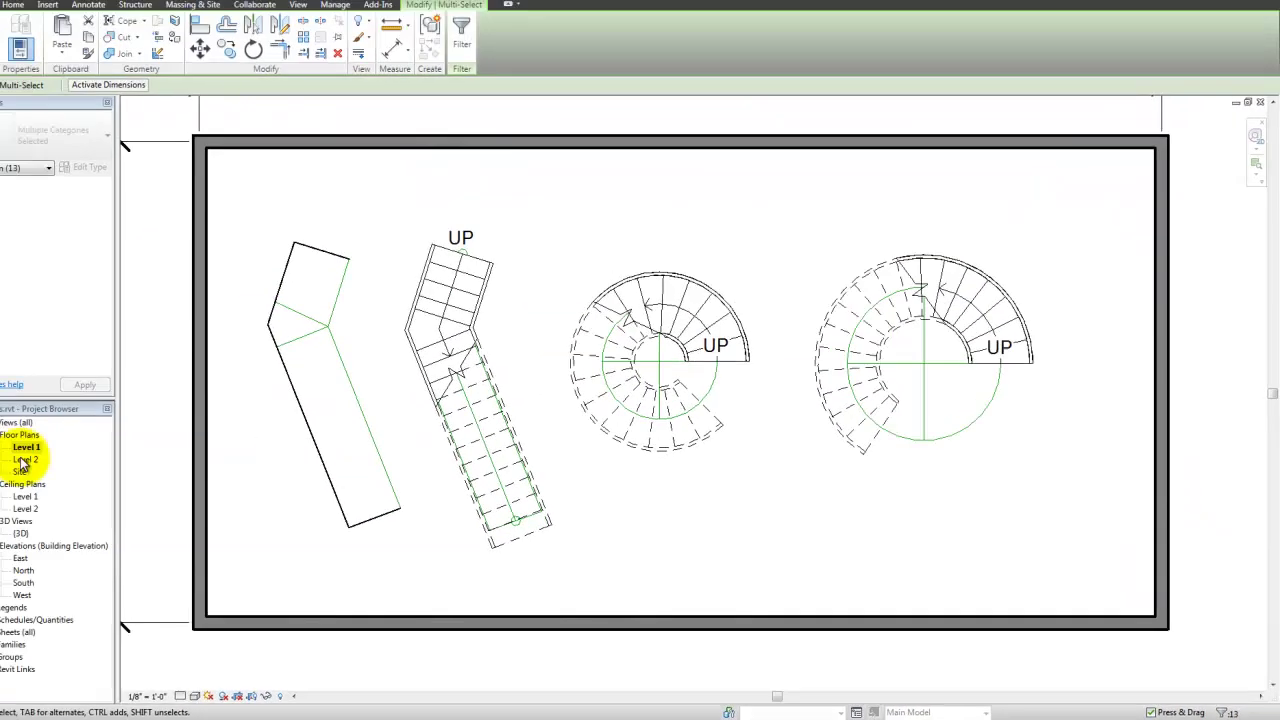
Step: Open the Level 2 floor plan and set its visual style to Shaded with Edges
double_click(57, 466)
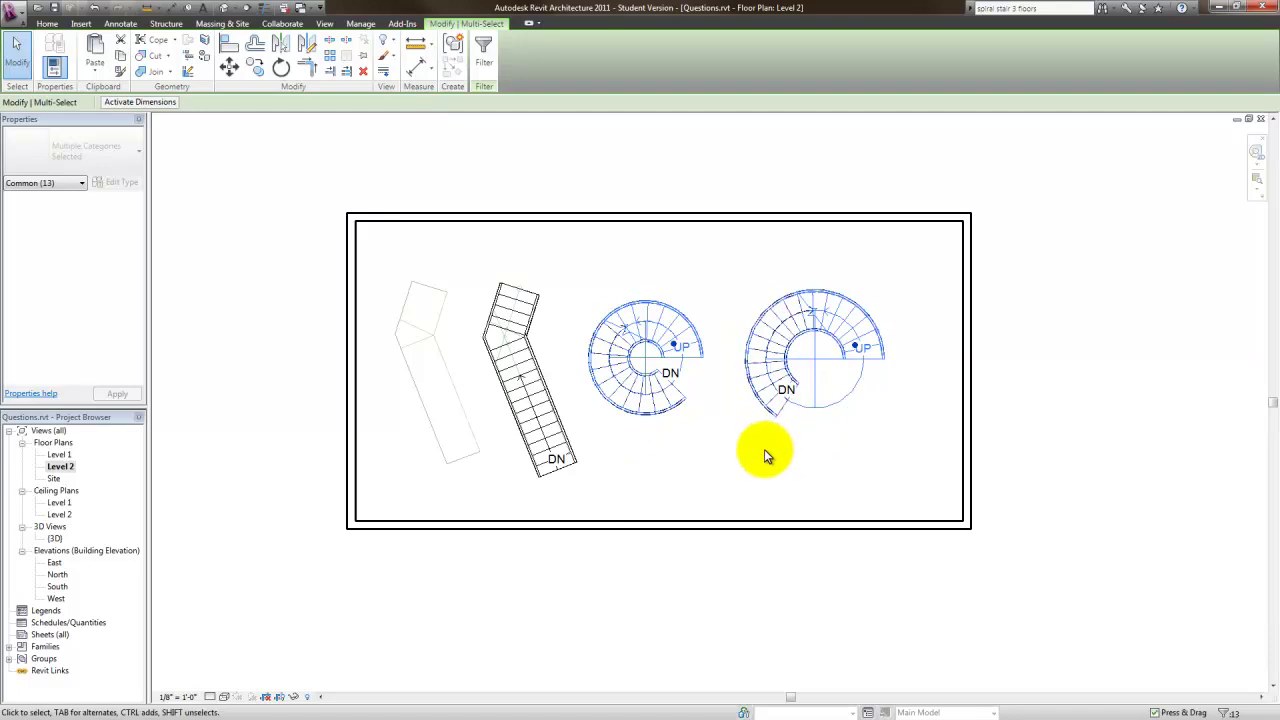
click(765, 449)
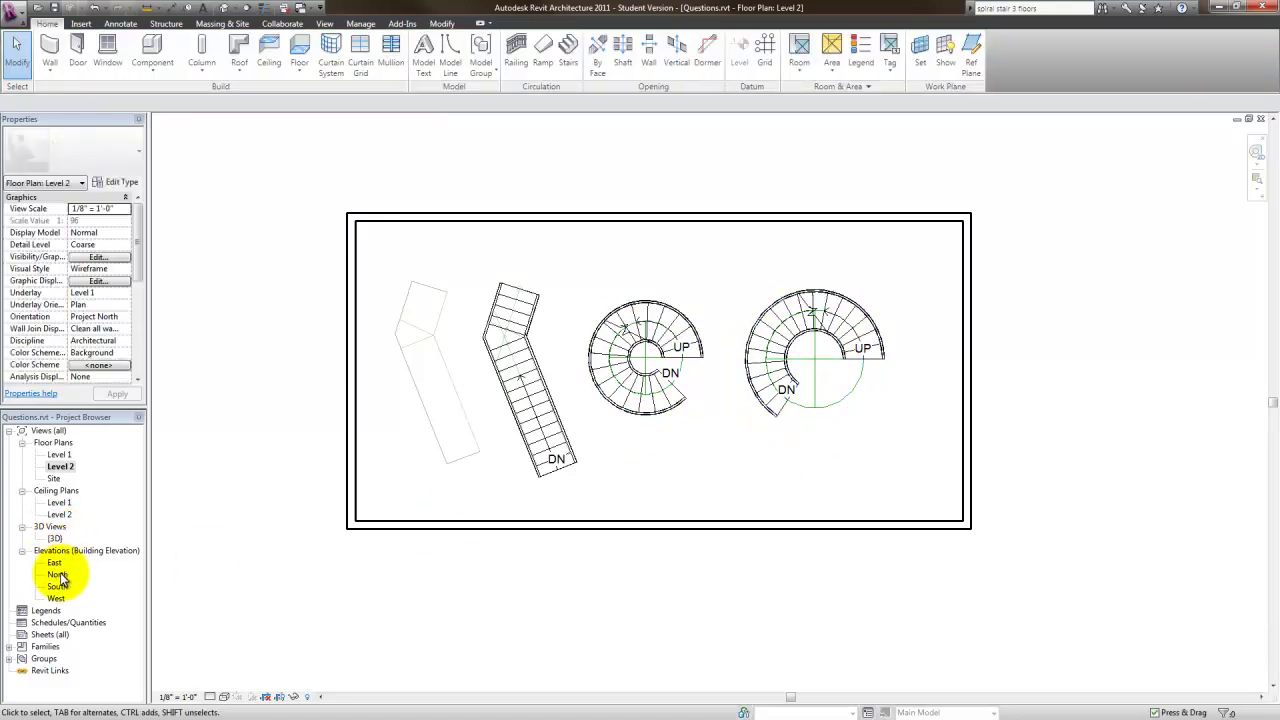
click(224, 697)
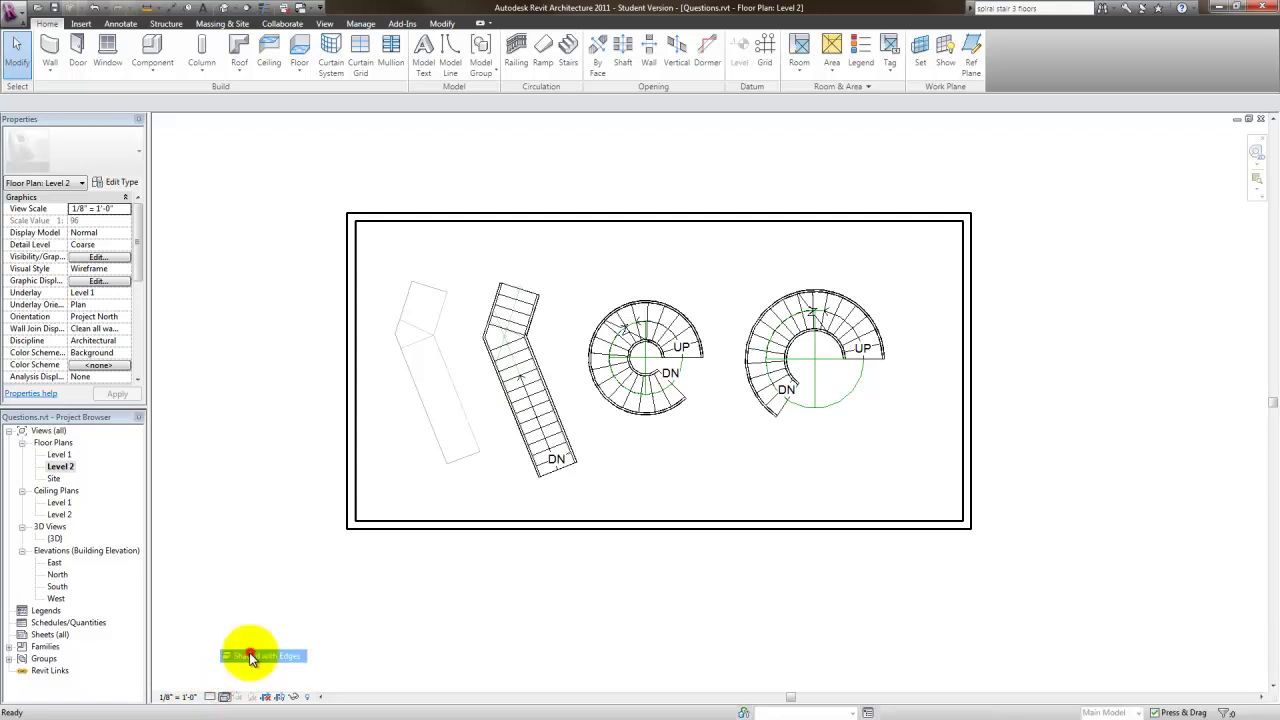
click(251, 656)
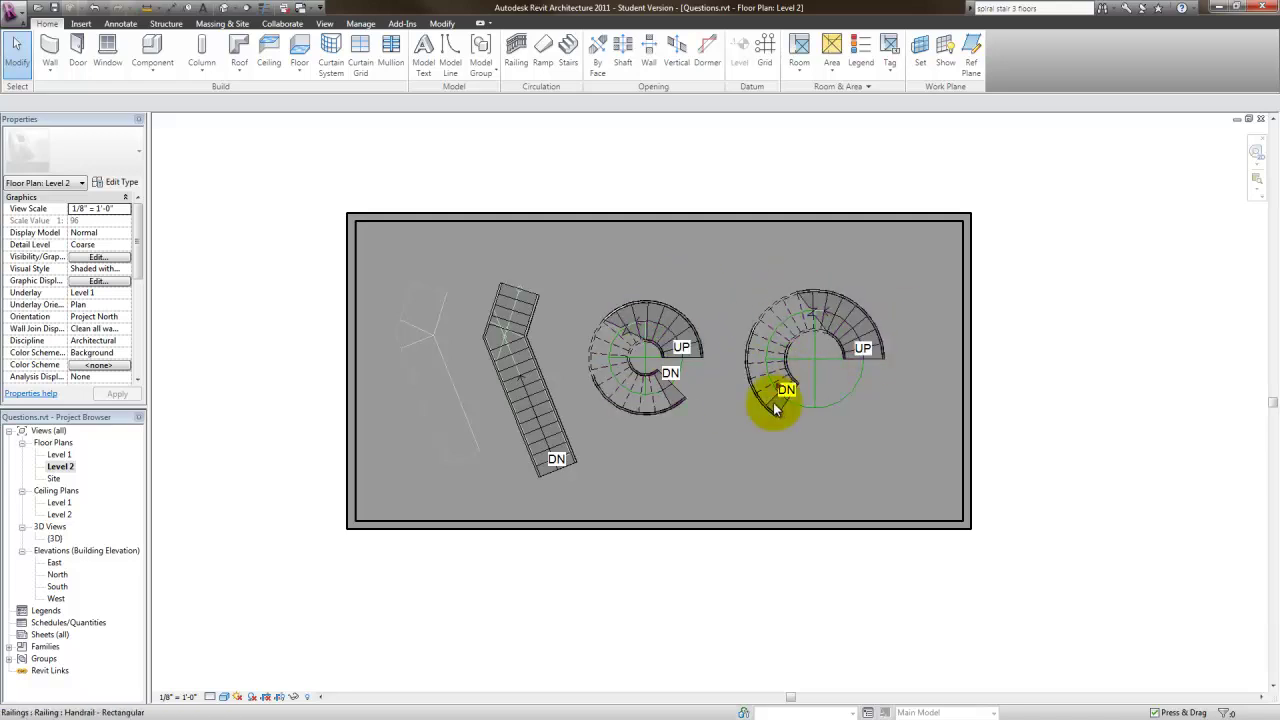
Step: Switch the Level 2 plan to the Wireframe visual style and inspect where the stairs meet the Level 2 floor in the 3D view
click(225, 697)
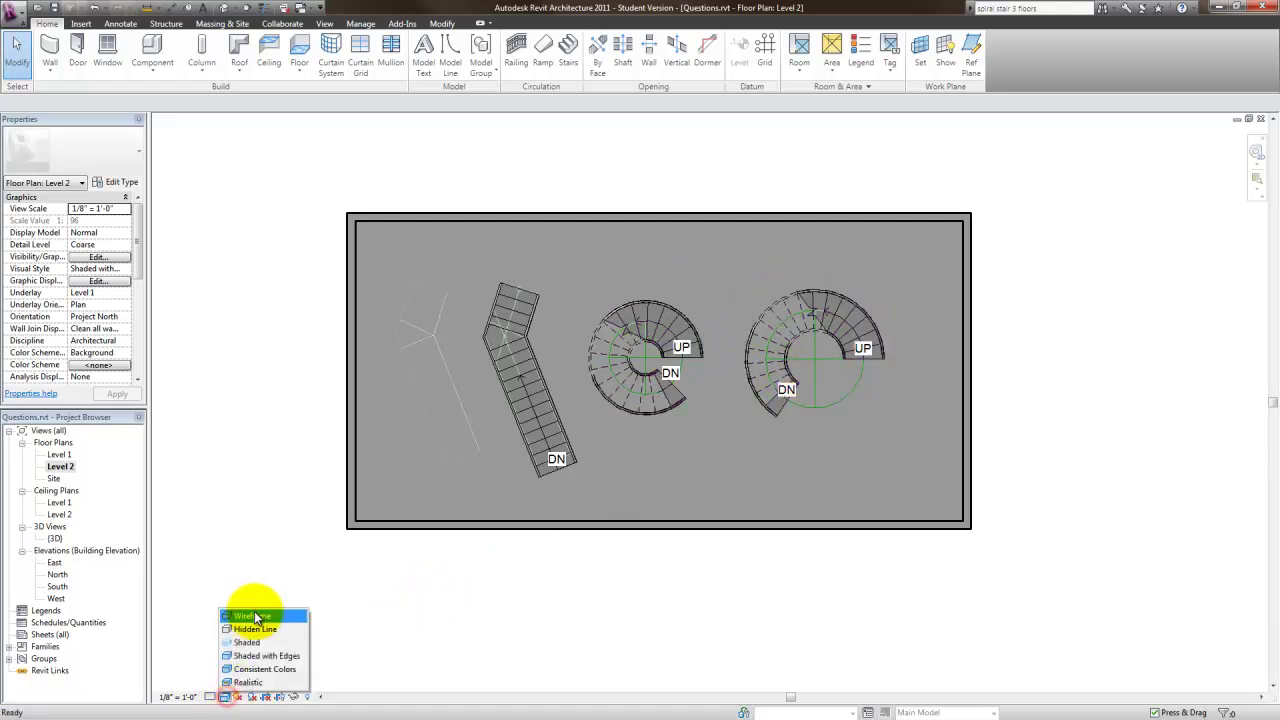
click(255, 617)
click(52, 527)
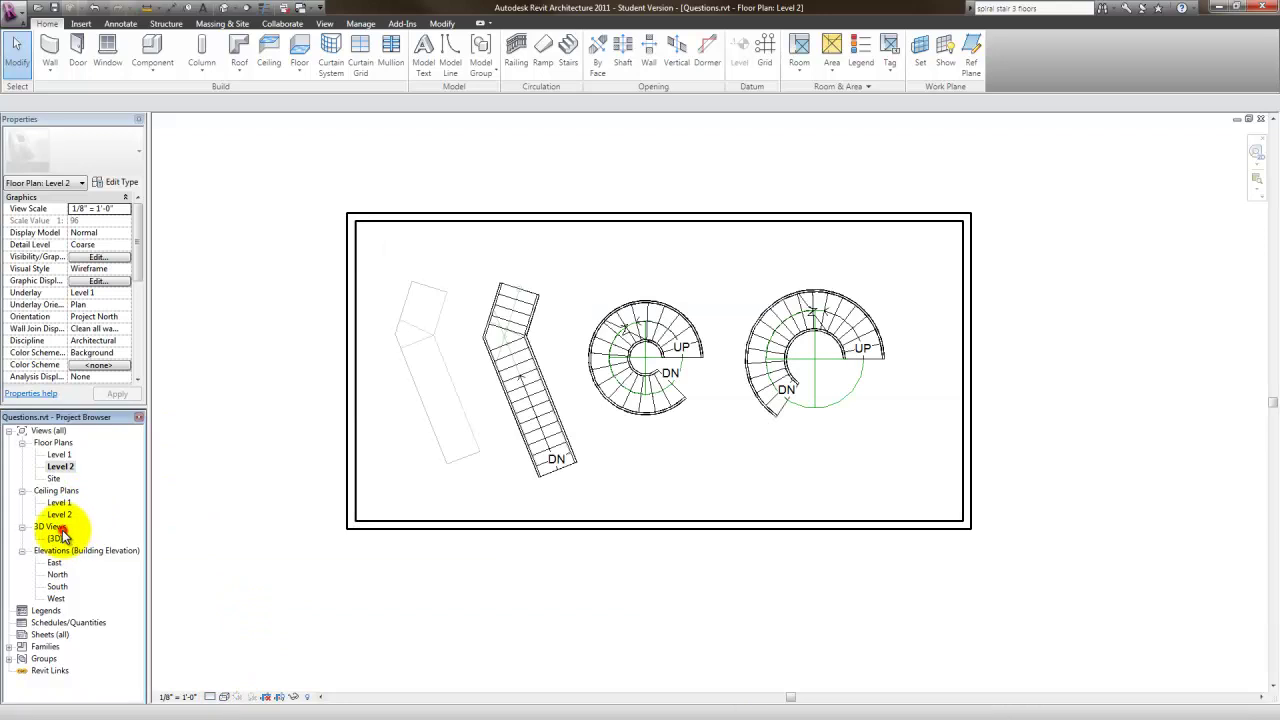
double_click(55, 539)
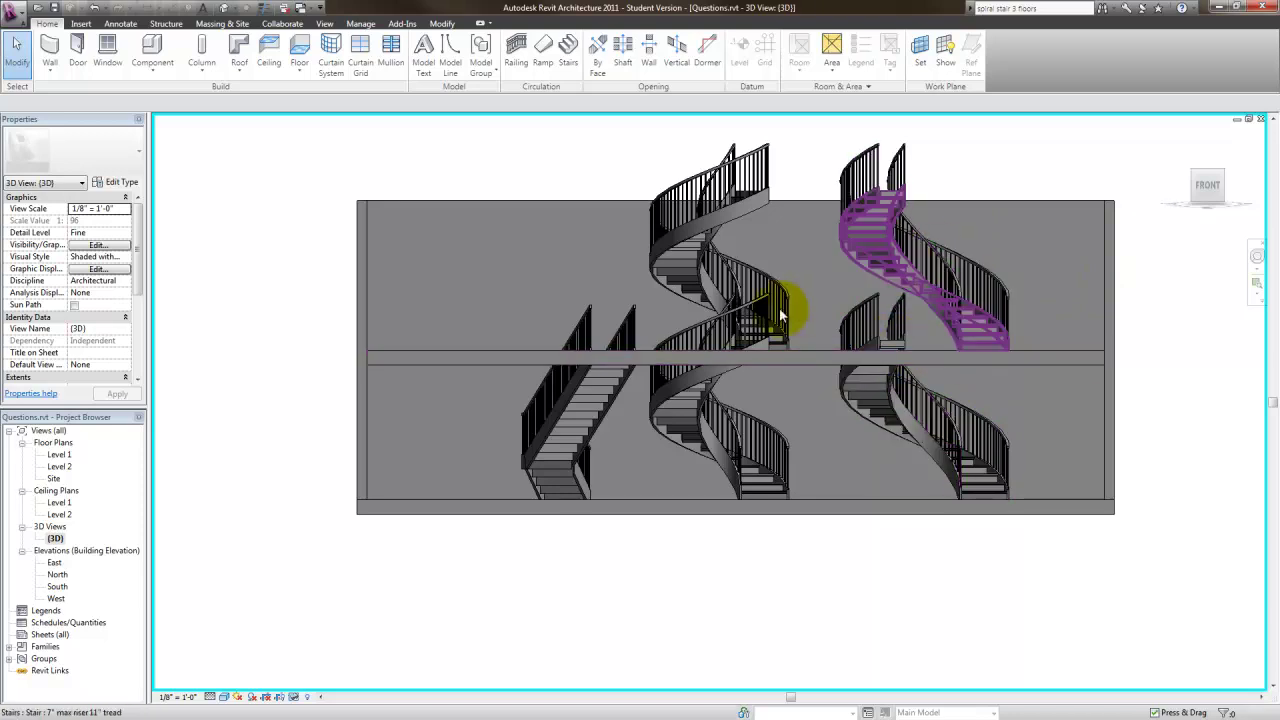
mouse_move(1195, 195)
mouse_down()
mouse_move(1174, 207)
mouse_move(1208, 195)
mouse_move(1199, 189)
mouse_up()
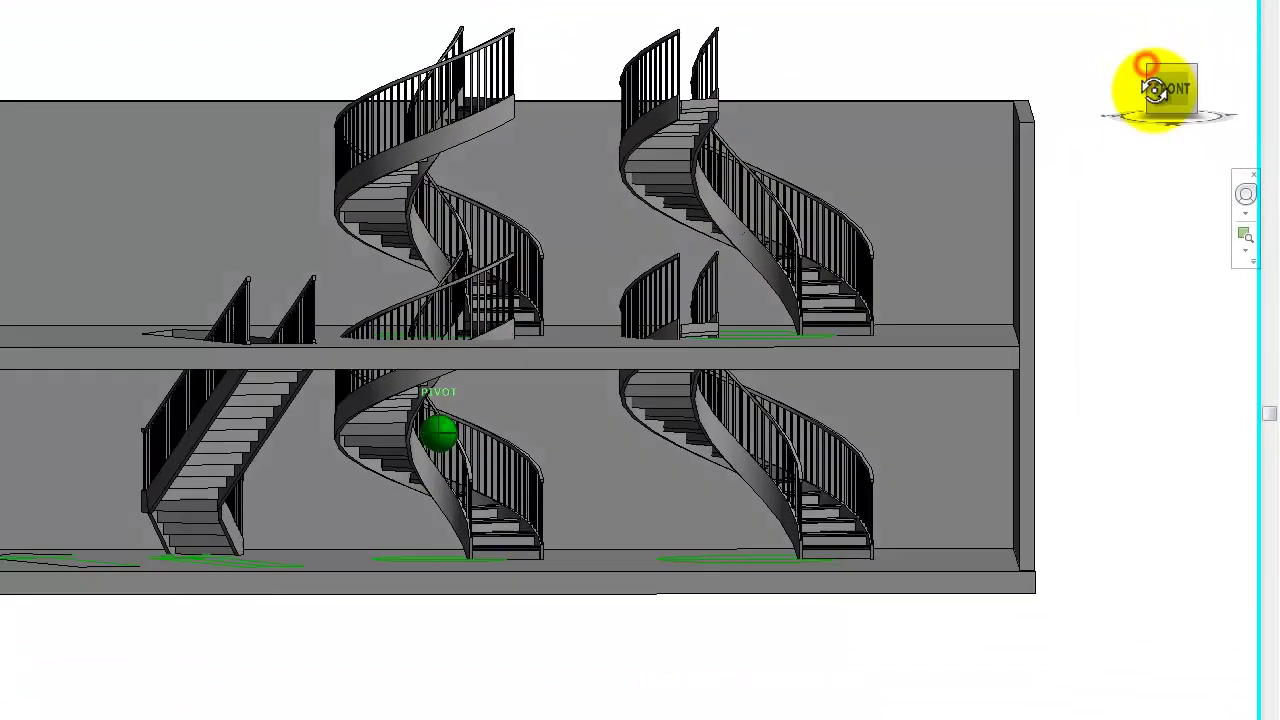
drag(1155, 90, 925, 168)
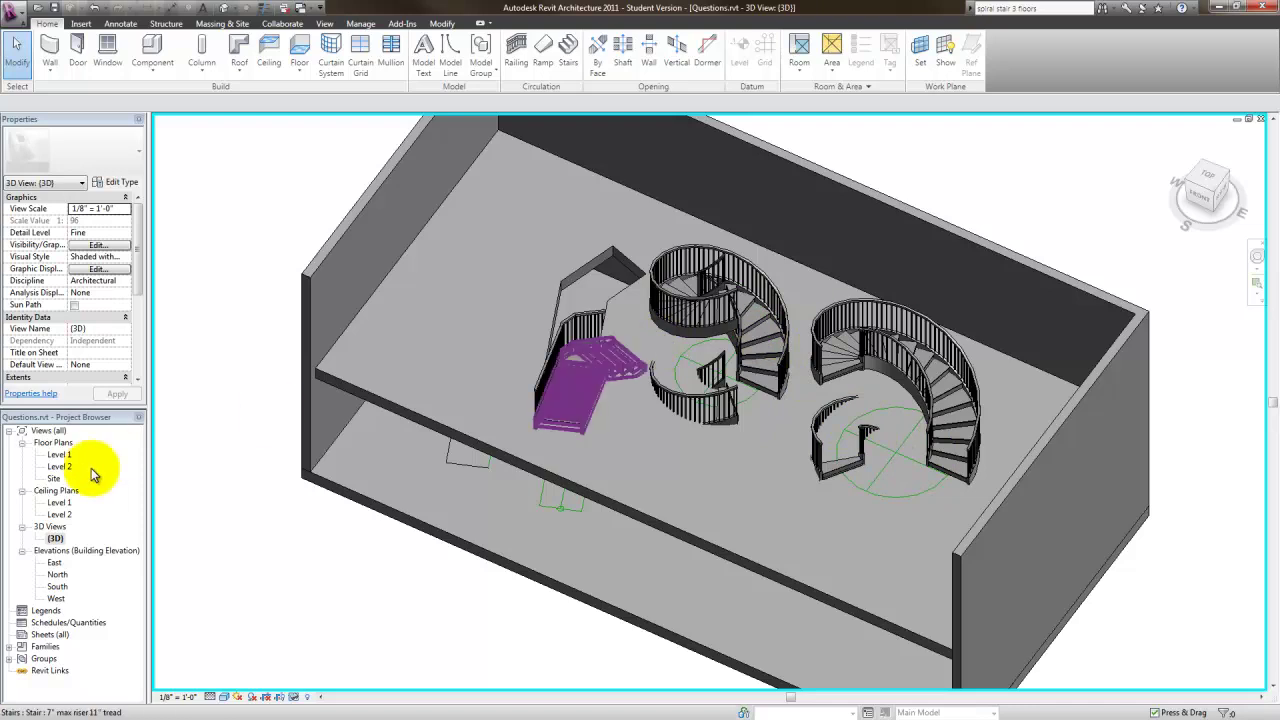
Step: Select the Level 2 floor in the Level 2 plan and open its boundary sketch for editing
double_click(58, 467)
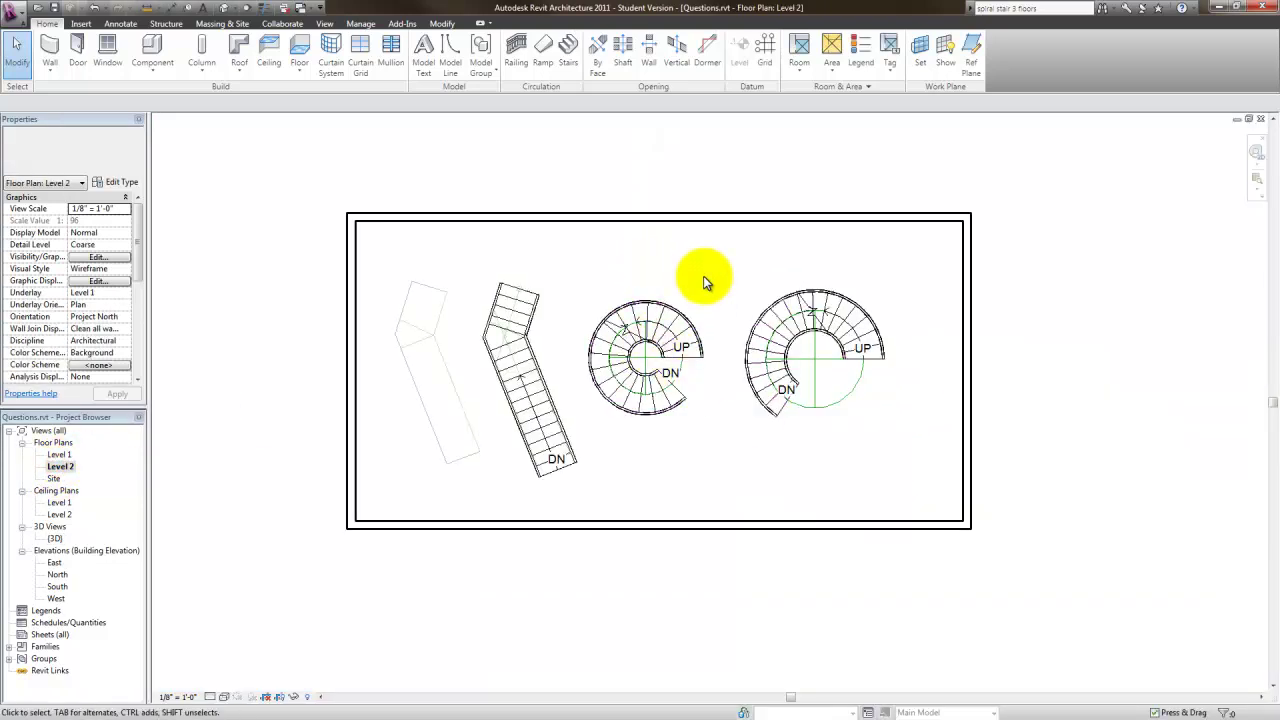
scroll(704, 276, up, 1)
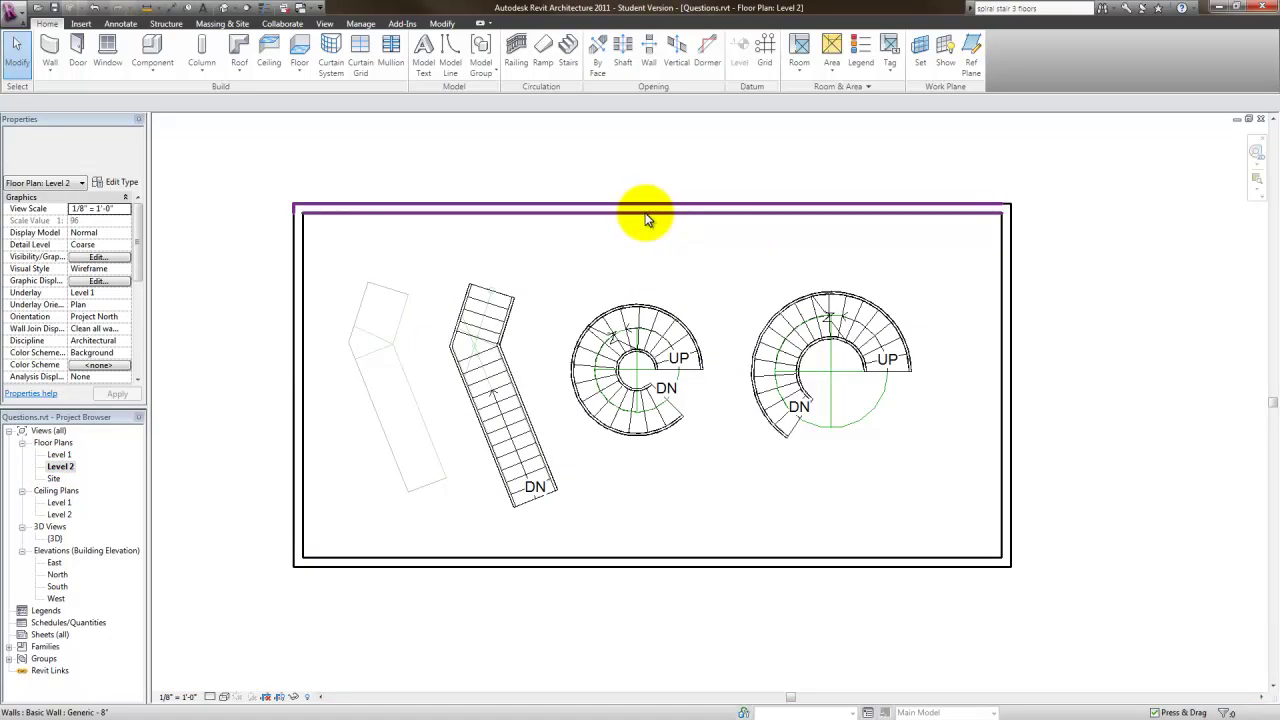
key(Tab)
key(Tab)
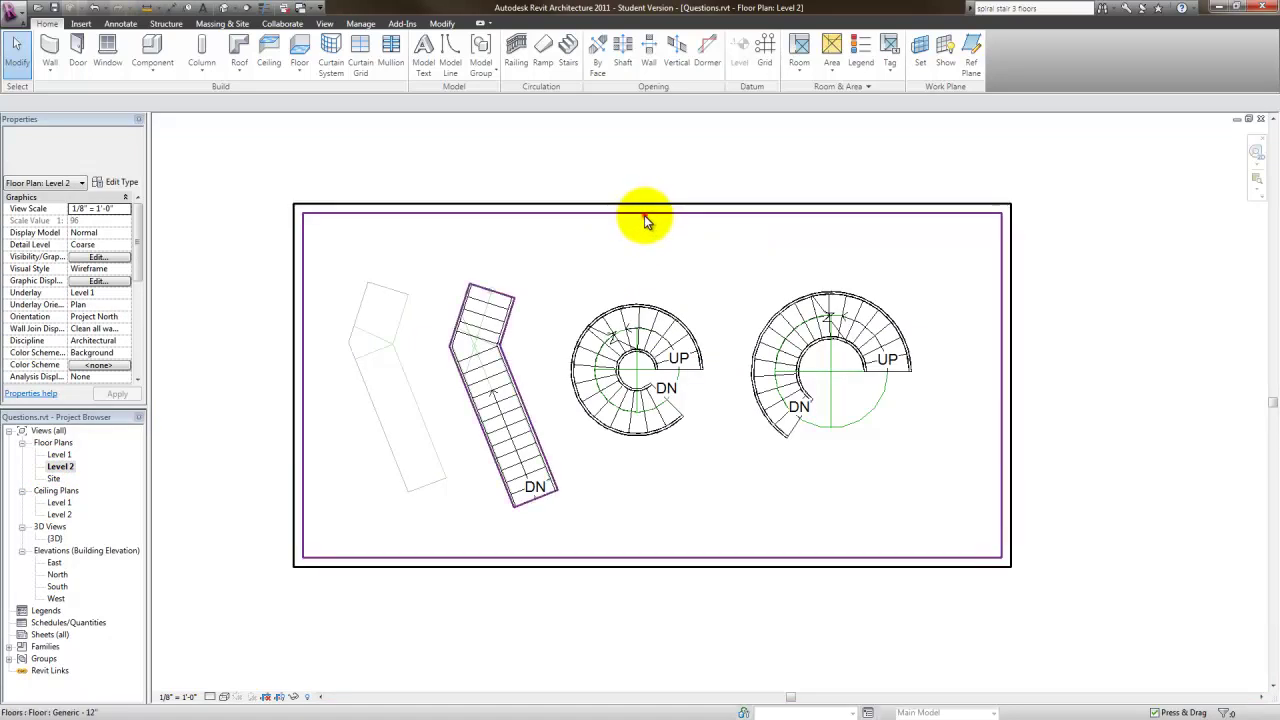
click(644, 215)
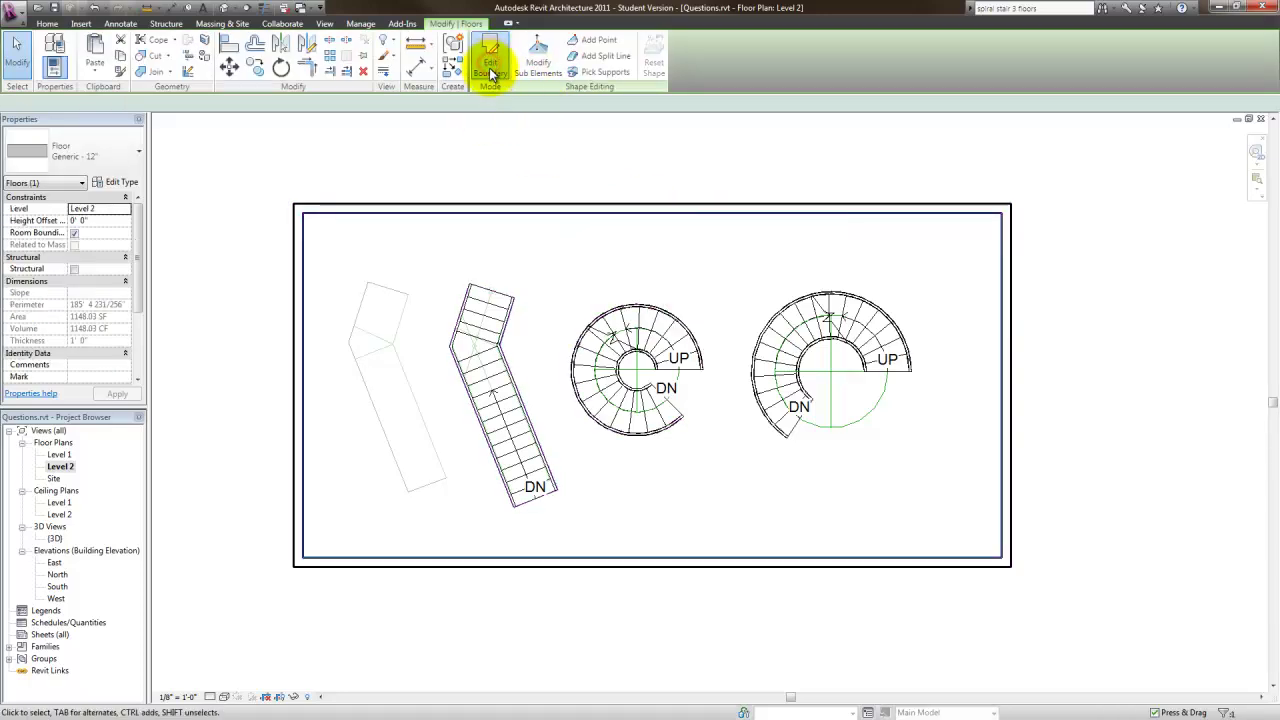
double_click(560, 226)
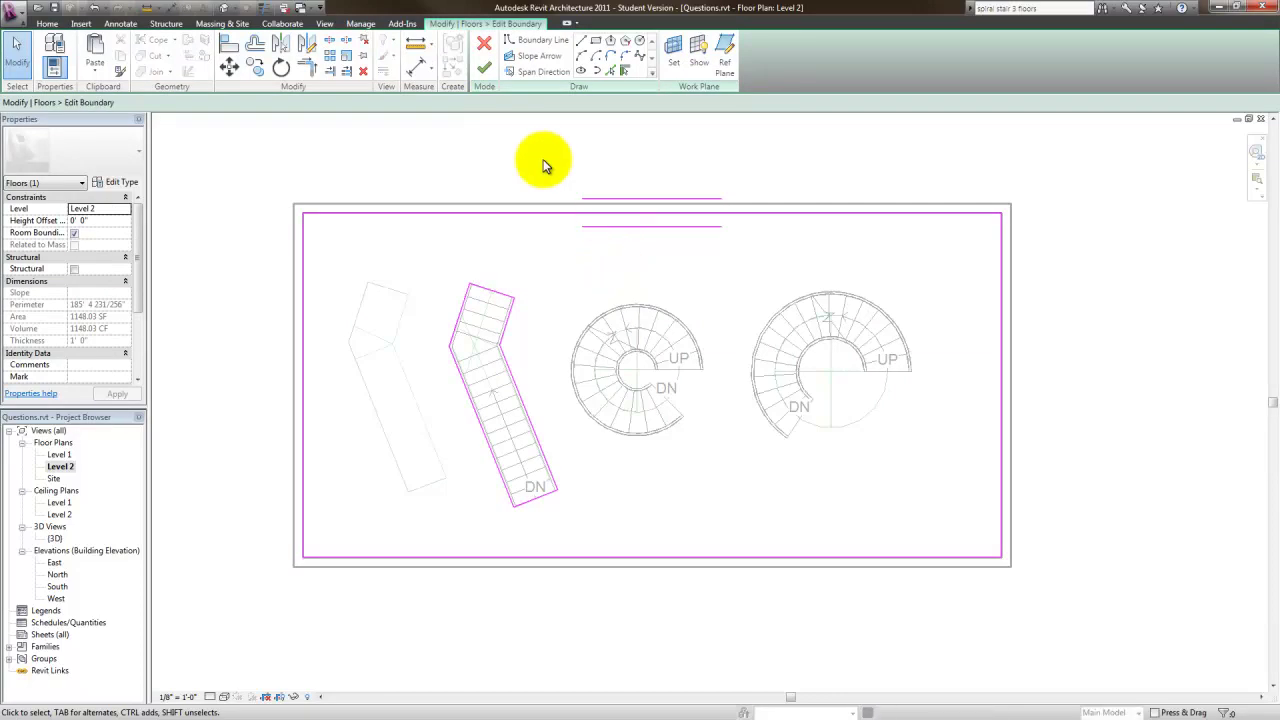
Step: Sketch a boundary circle of about 4'-8" radius around the outer edge of the smaller spiral stair
click(640, 45)
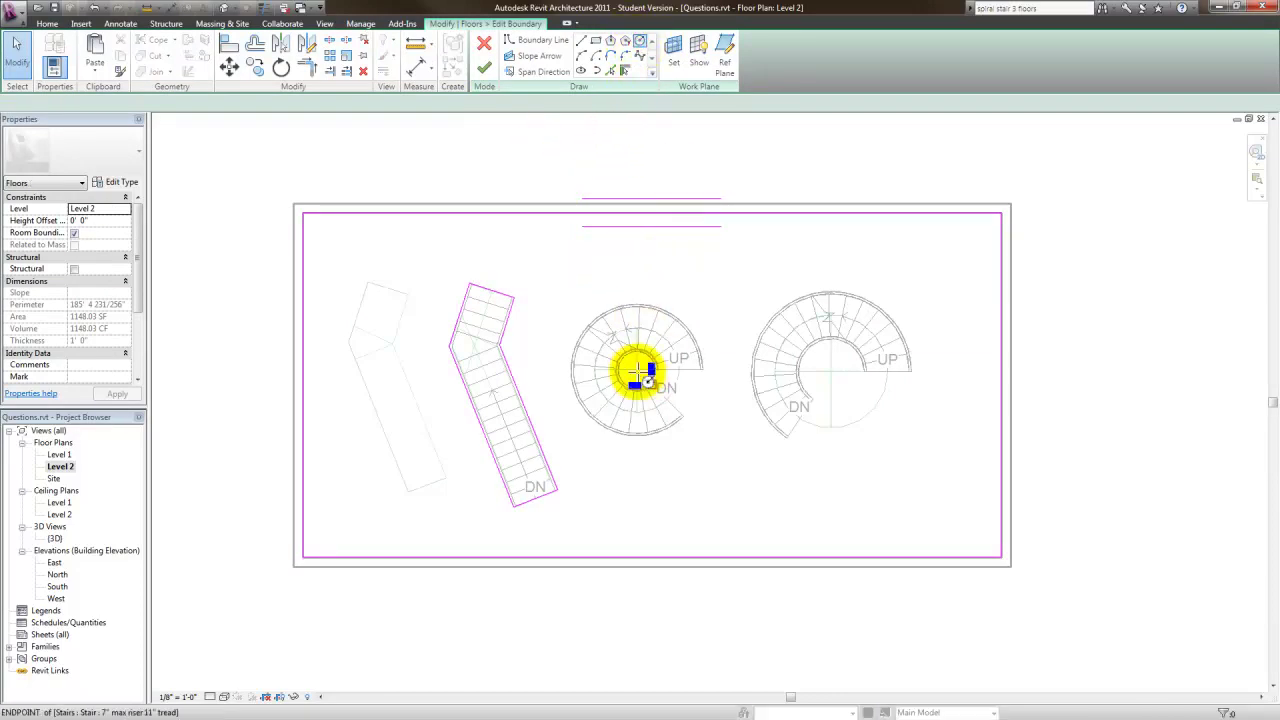
click(680, 358)
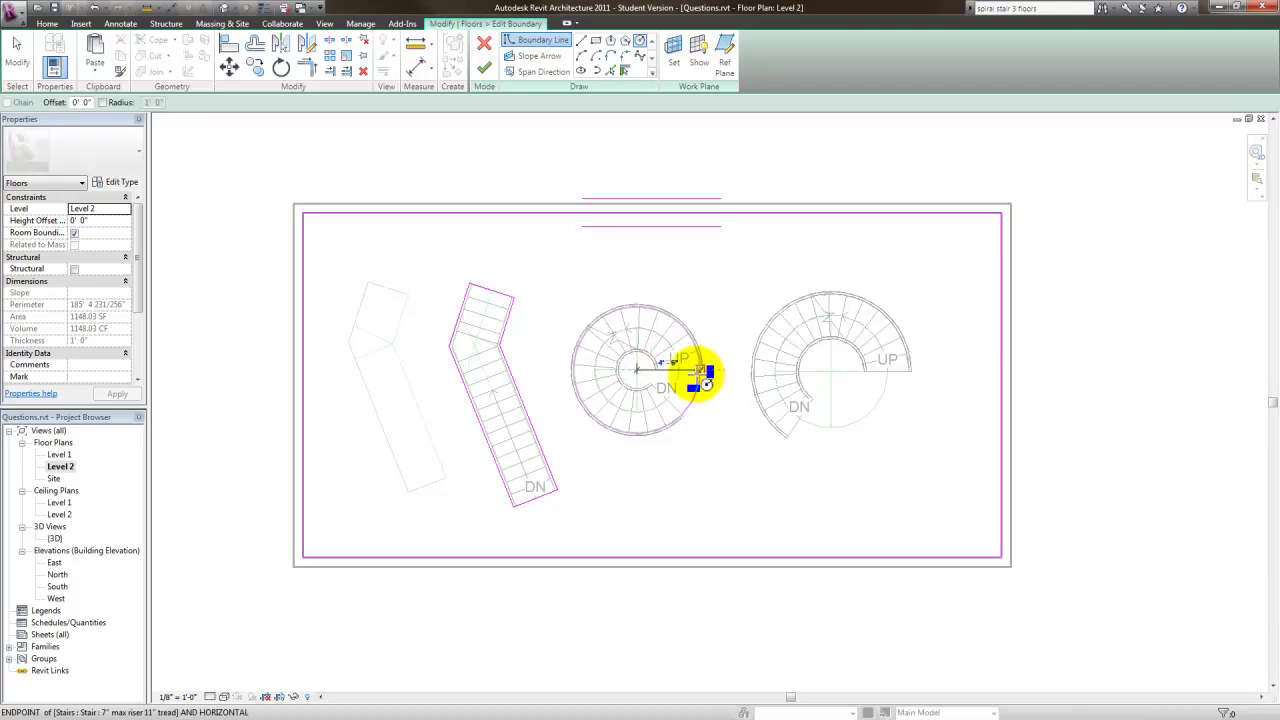
scroll(700, 372, up, 5)
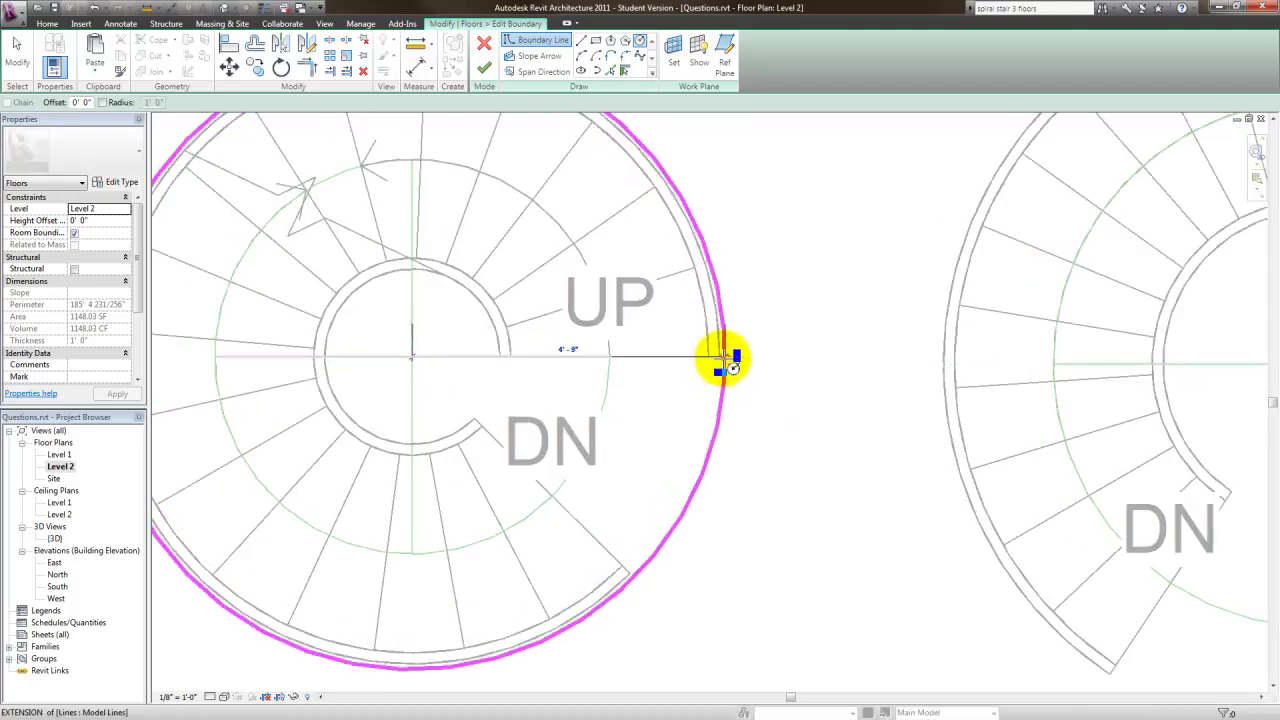
click(718, 357)
Step: Sketch a boundary circle of about 5'-8" radius around the outer edge of the larger spiral stair and finish the floor sketch
scroll(716, 364, down, 6)
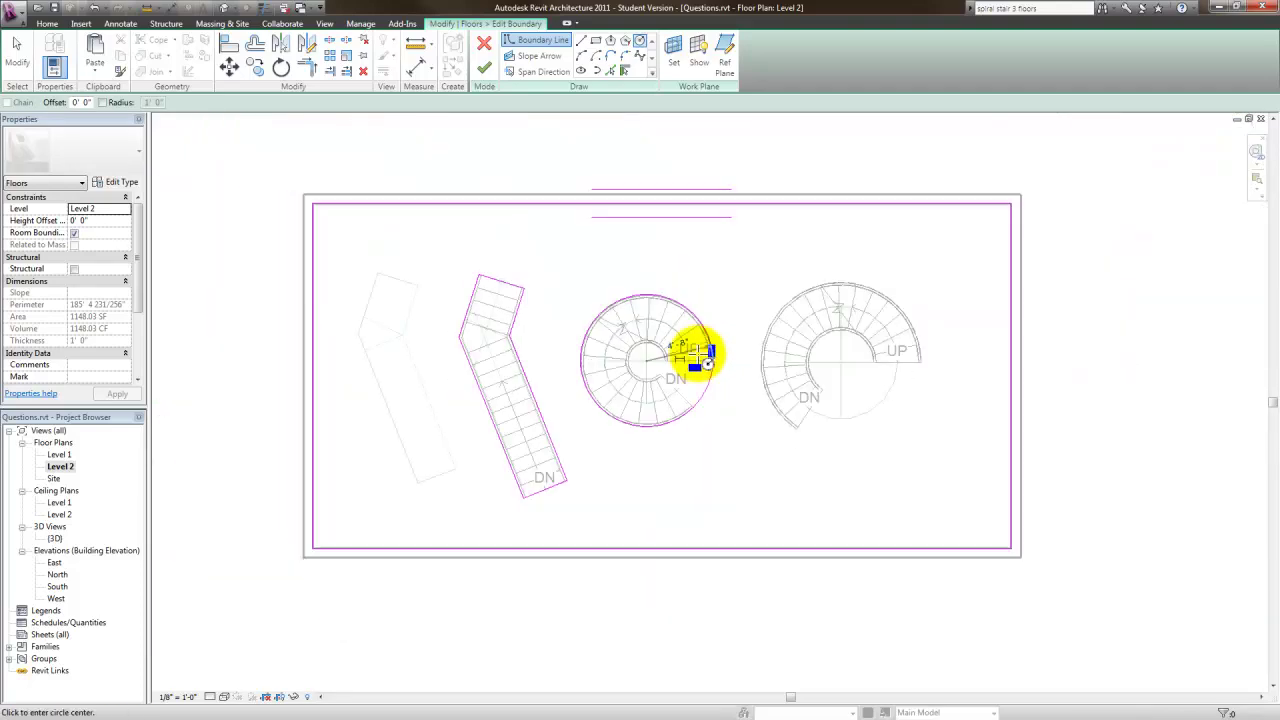
click(822, 360)
scroll(893, 363, up, 4)
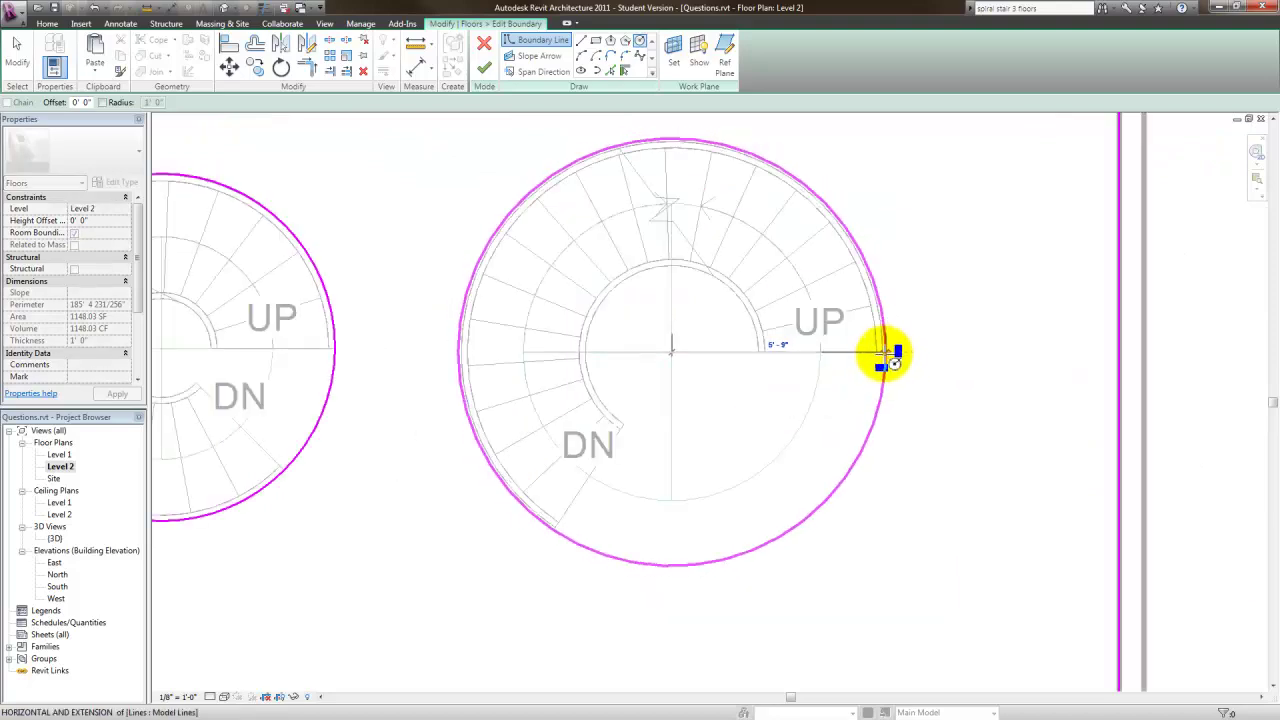
click(885, 356)
scroll(896, 388, down, 3)
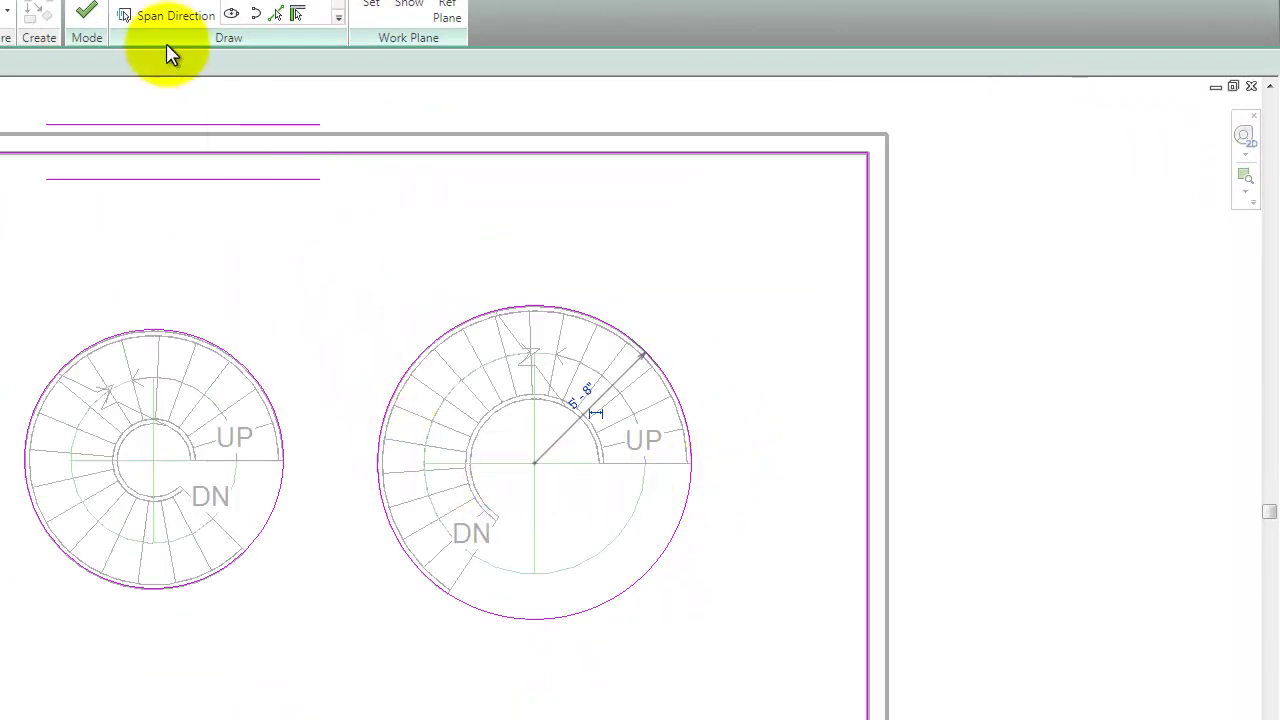
click(84, 13)
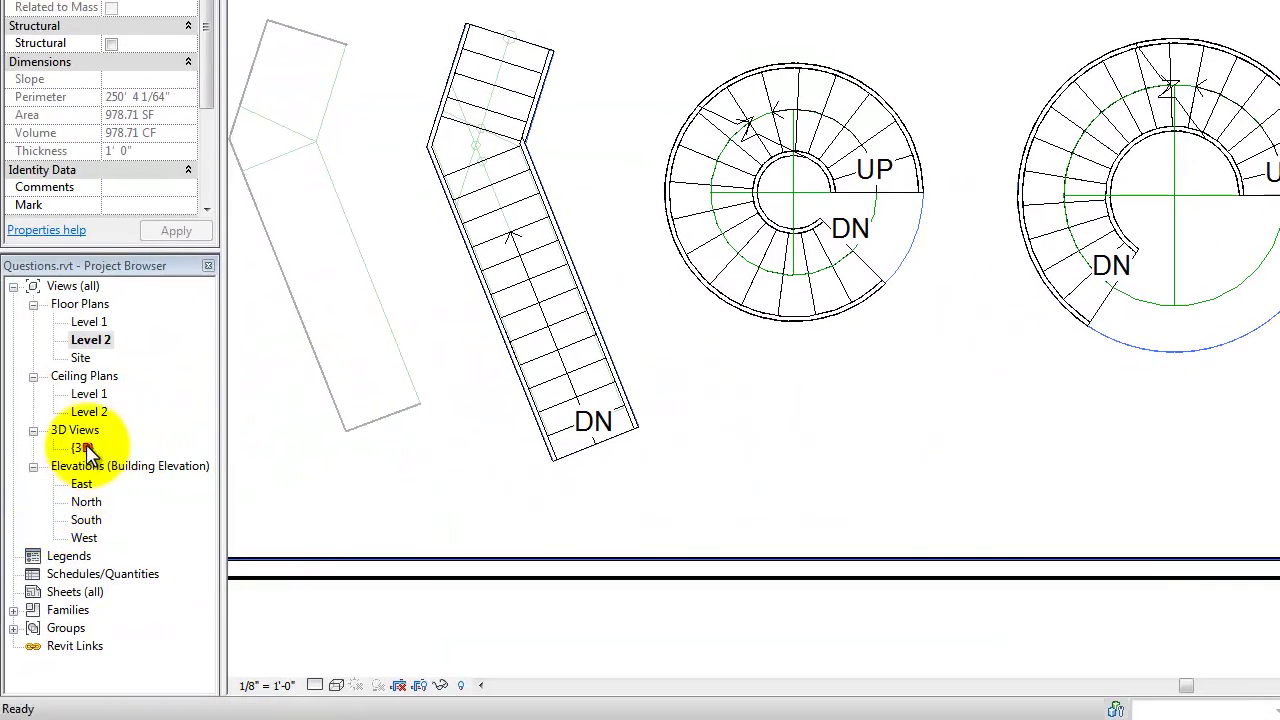
Step: Examine the circular floor openings around both spiral stairs from several angles in the 3D view
double_click(84, 447)
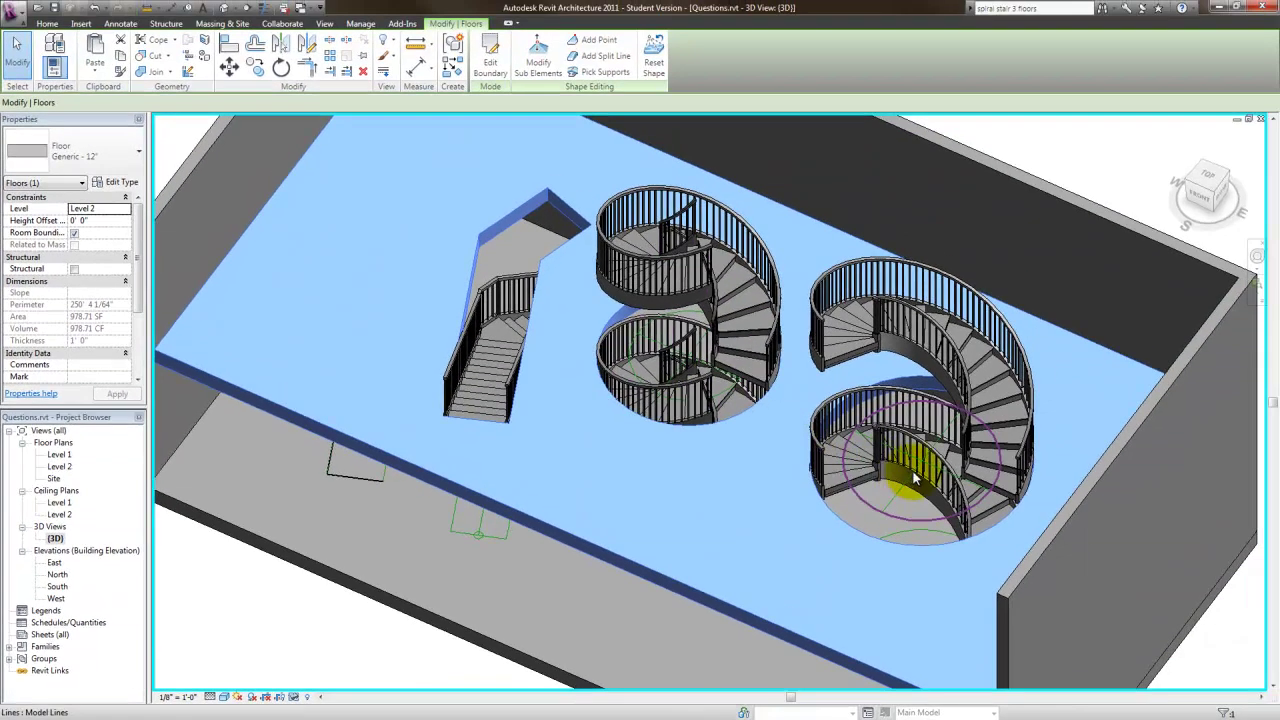
scroll(905, 490, up, 3)
scroll(906, 494, up, 1)
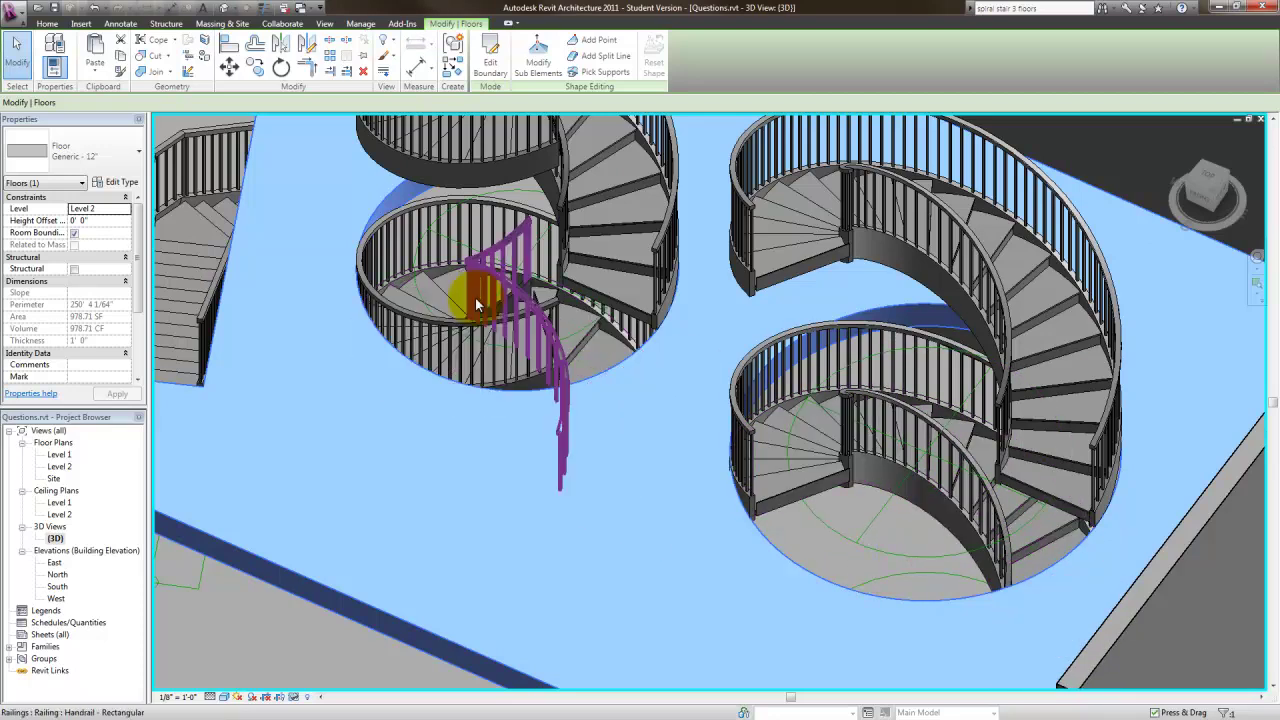
scroll(526, 290, up, 3)
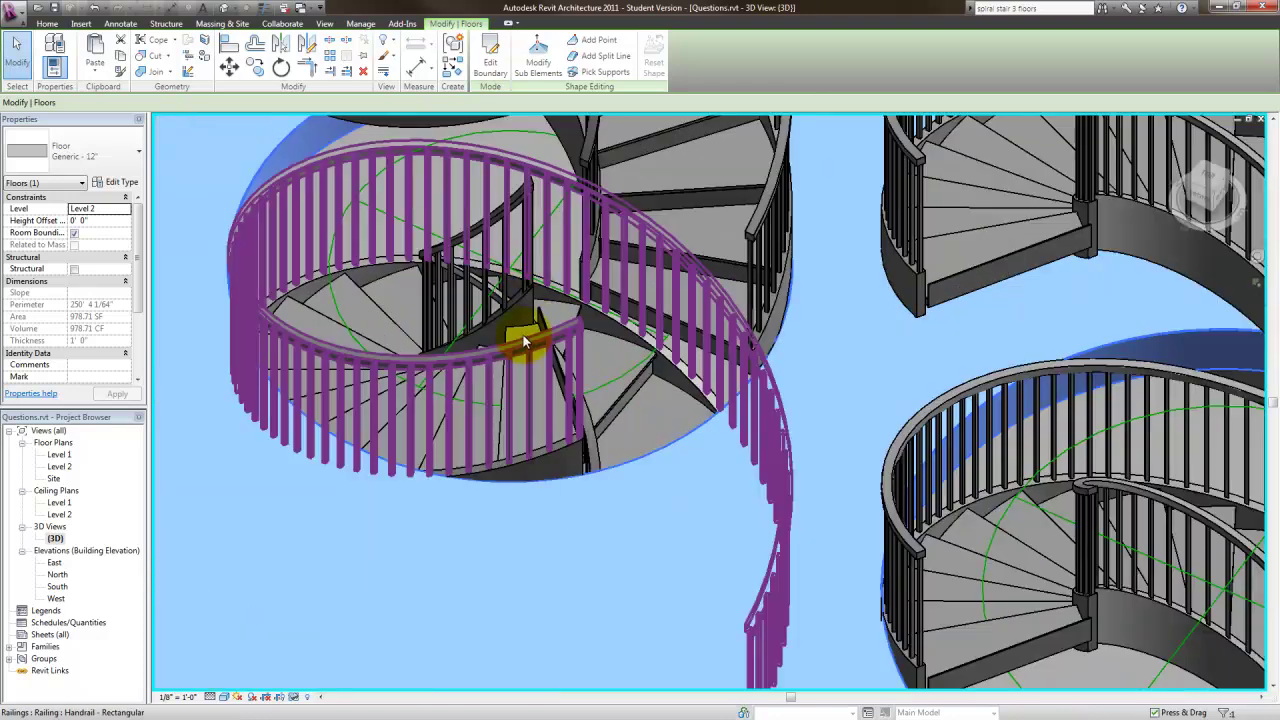
scroll(600, 300, down, 3)
scroll(958, 317, up, 2)
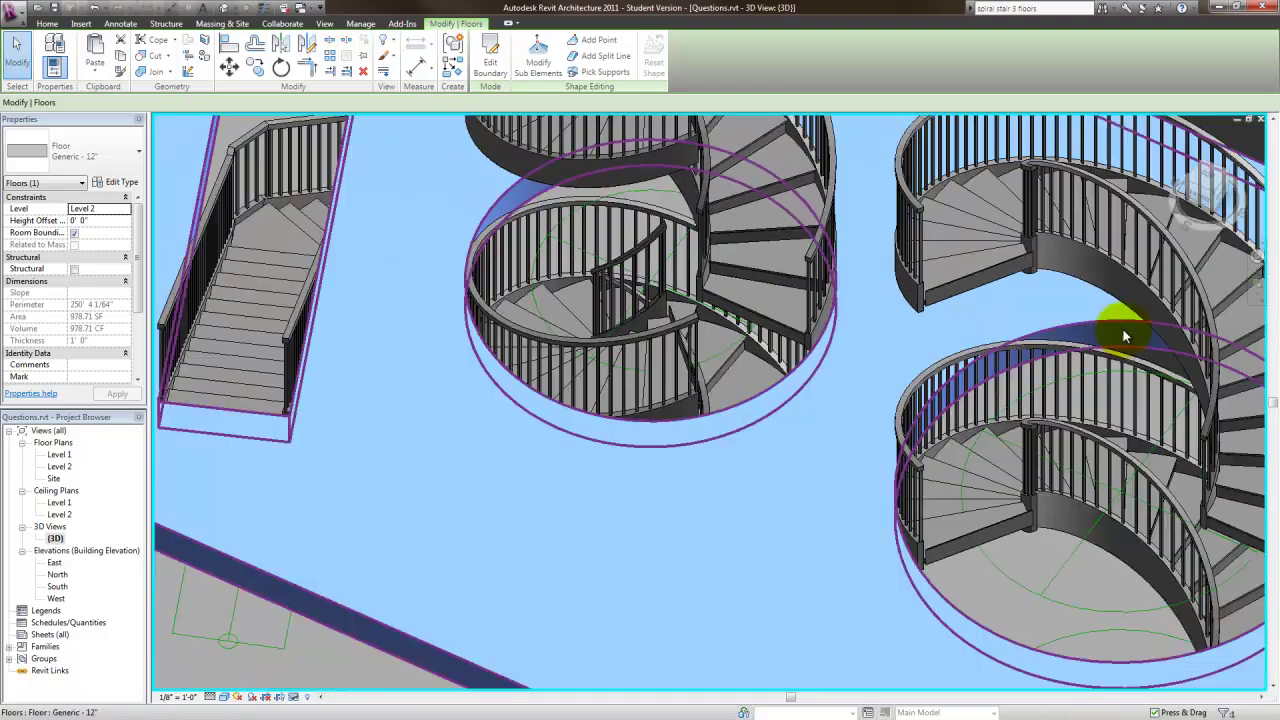
drag(1204, 200, 1247, 250)
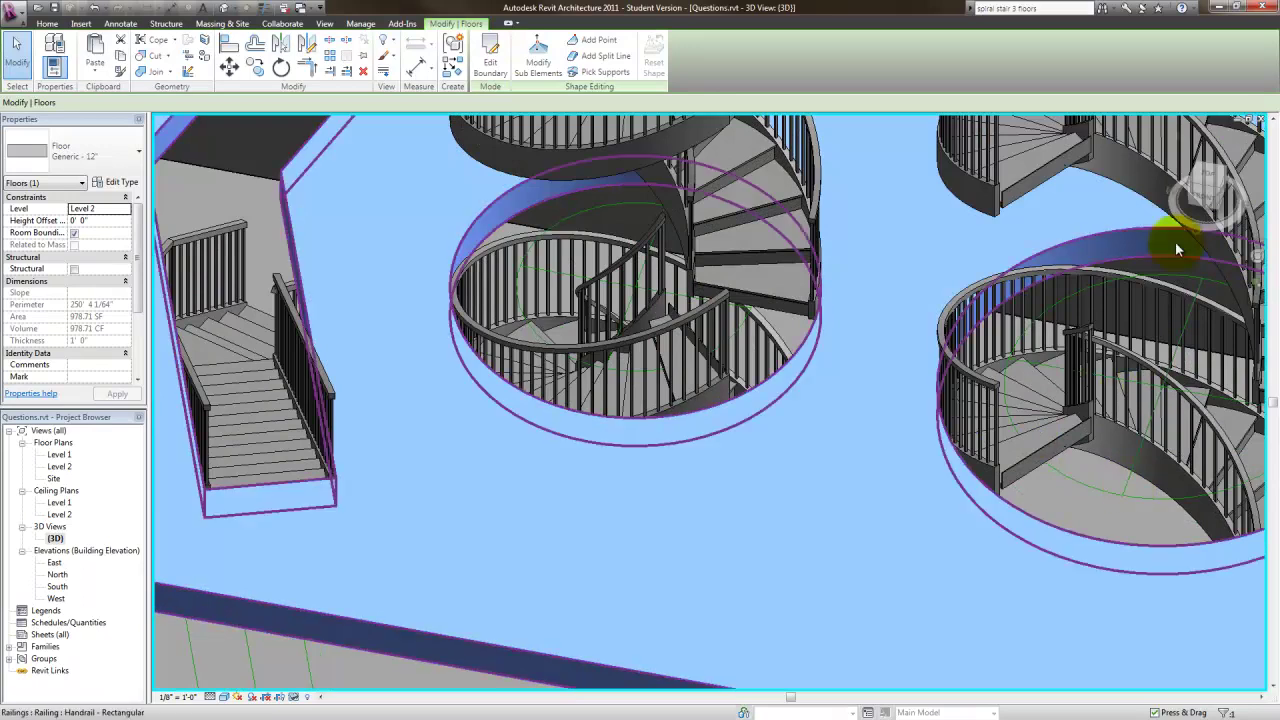
drag(1208, 210, 1204, 230)
scroll(937, 251, down, 5)
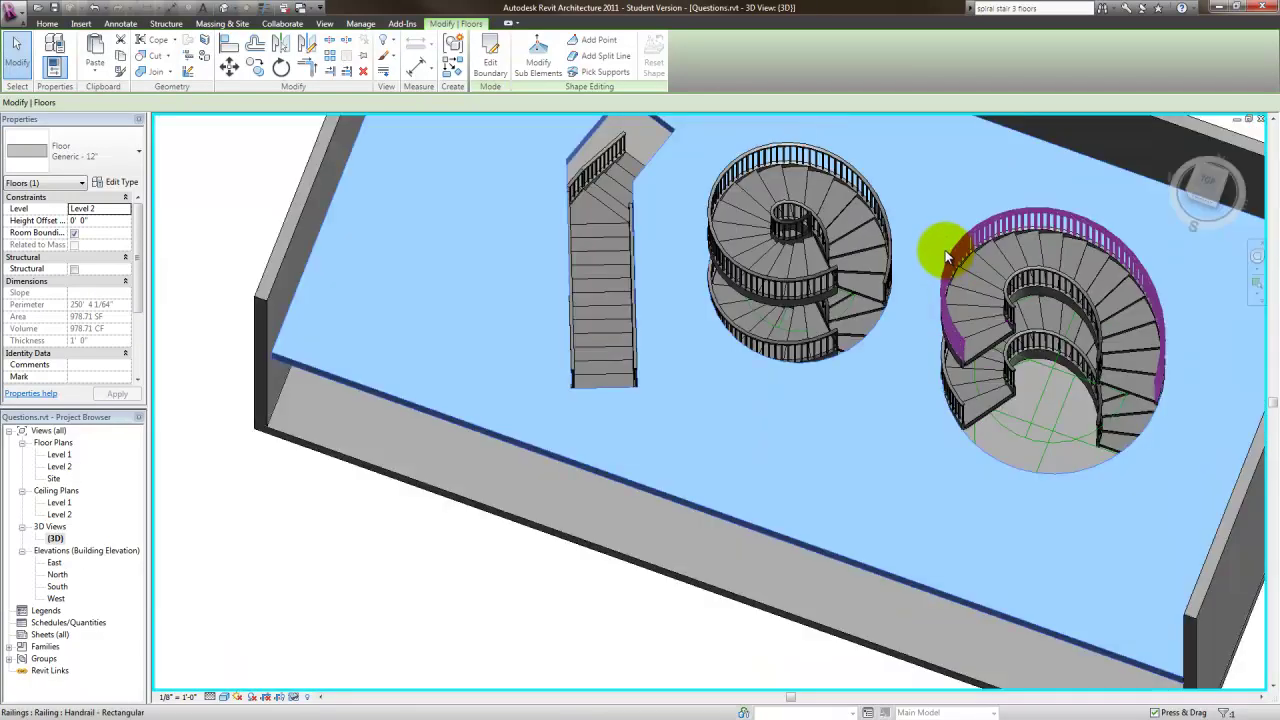
scroll(933, 241, up, 1)
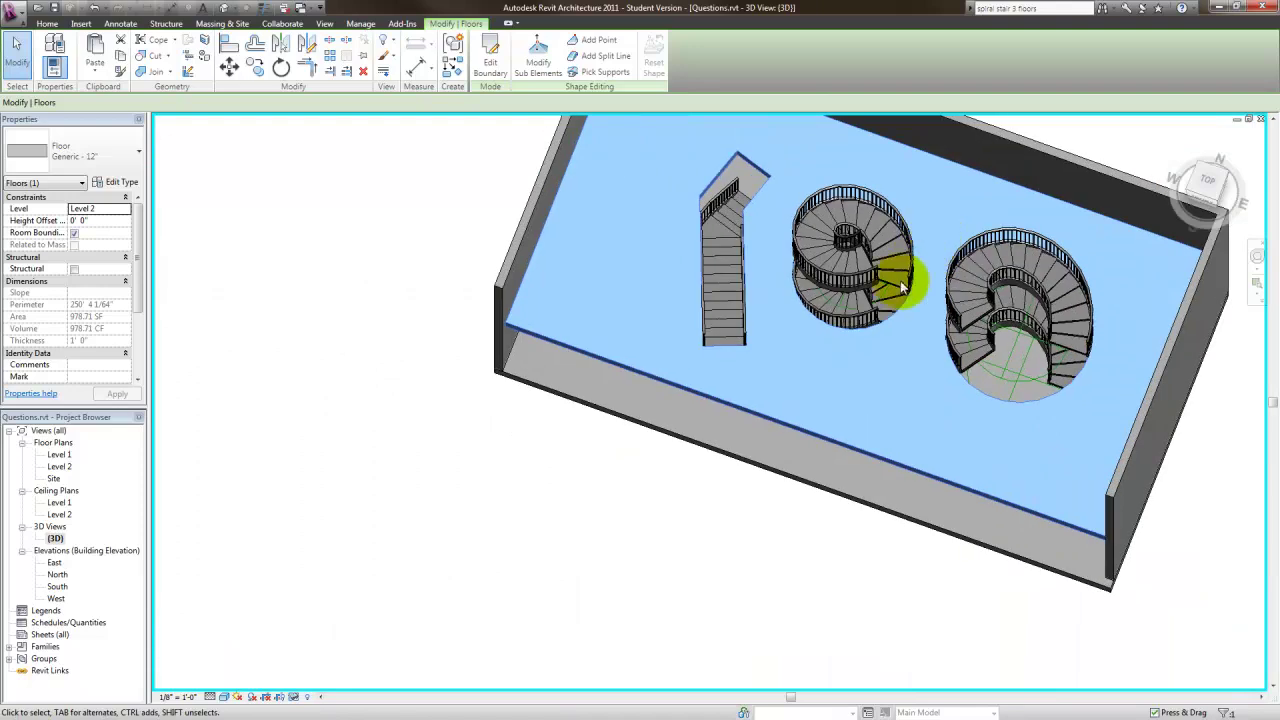
Step: Return to the Level 2 plan and reopen the boundary sketch of the Level 2 floor
double_click(60, 467)
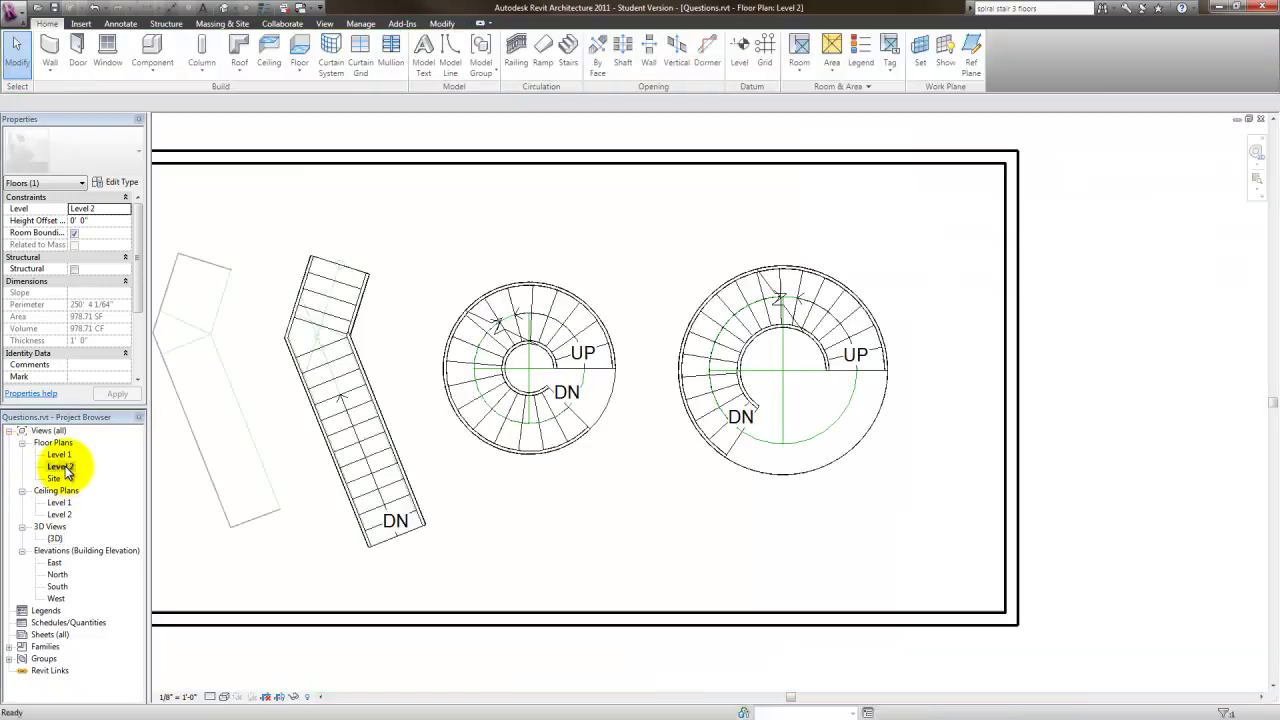
scroll(596, 421, up, 3)
click(618, 390)
scroll(665, 425, down, 2)
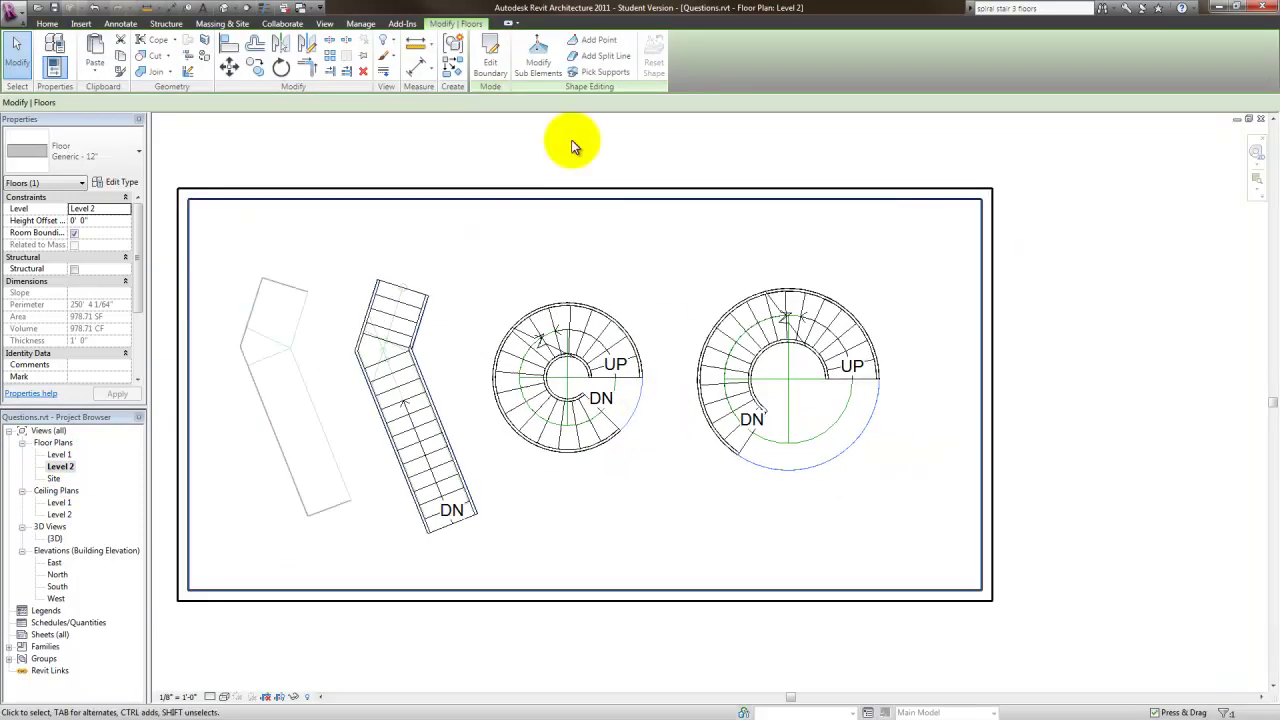
click(493, 66)
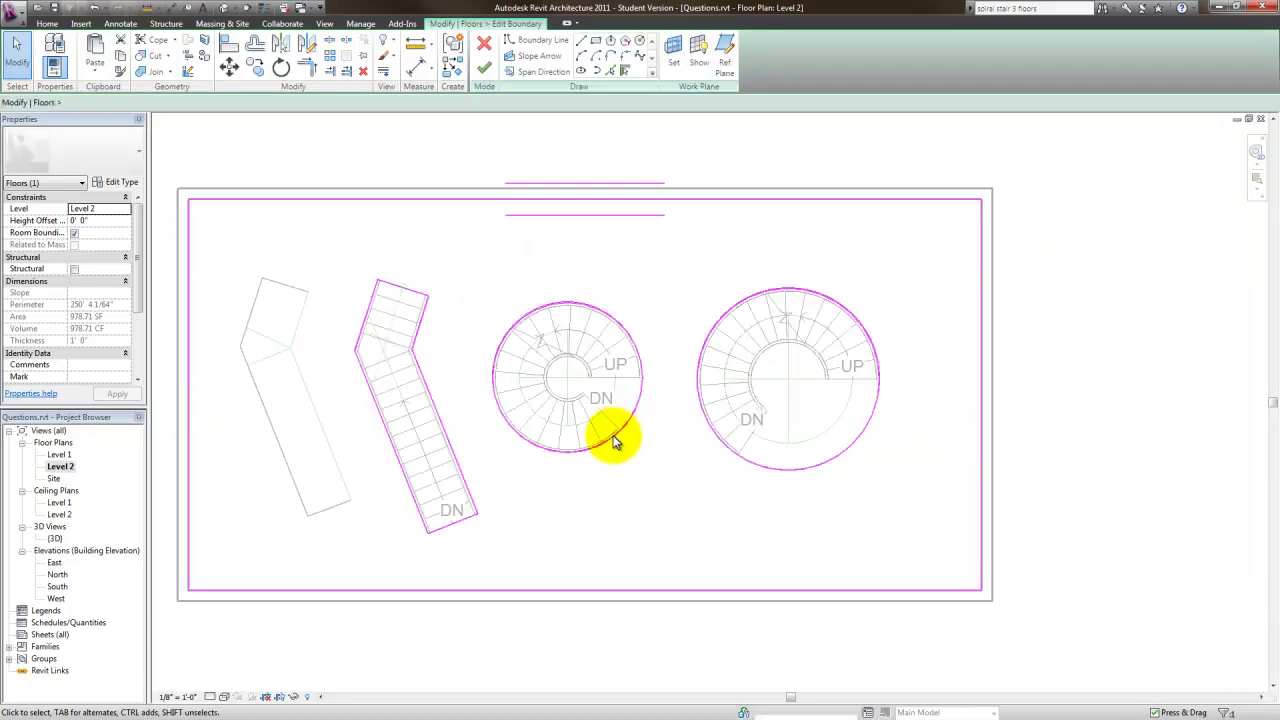
Step: Sketch boundary circles inside the inner edges of the spiral stairs, about 1'-4" radius for the smaller and 2'-4" for the larger
scroll(622, 429, up, 2)
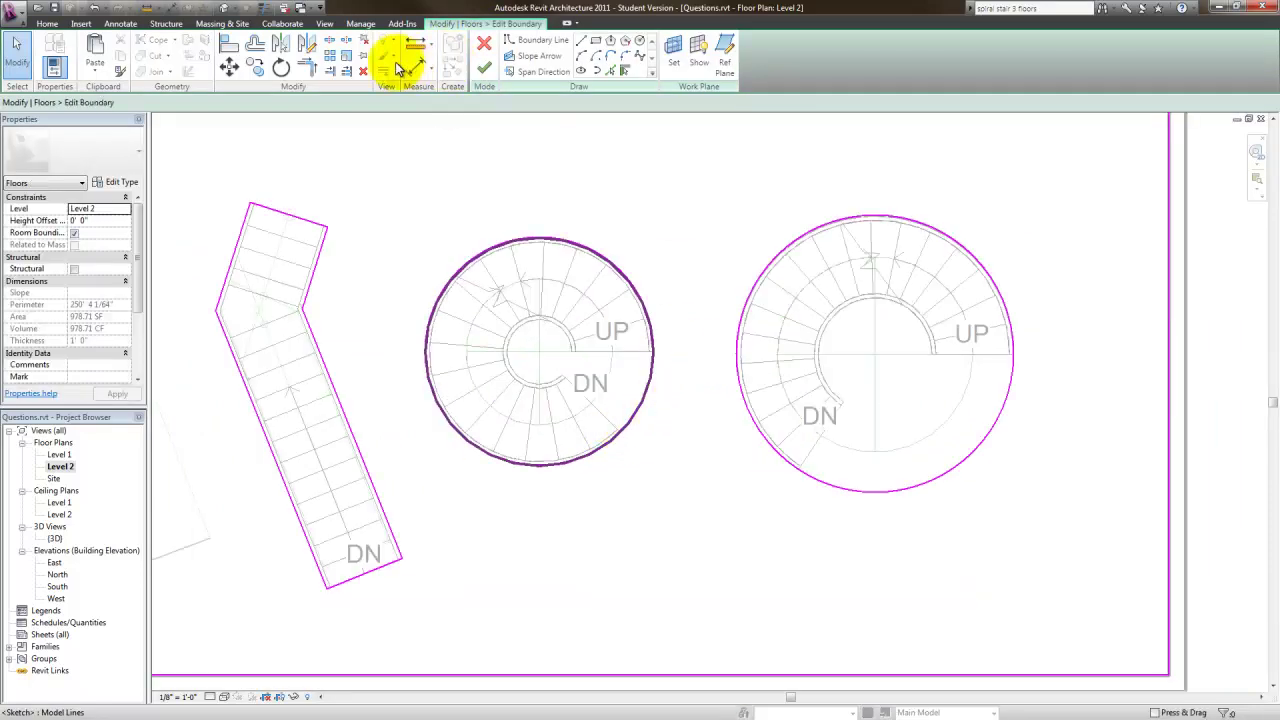
click(640, 45)
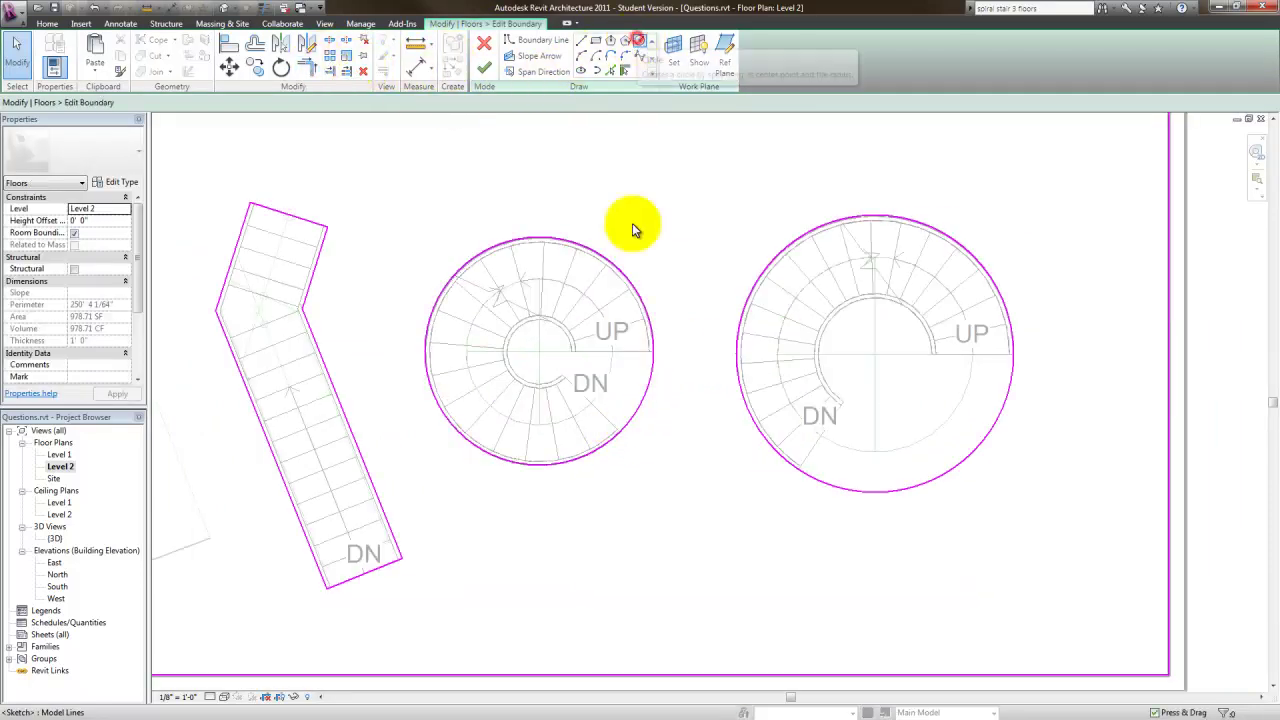
click(540, 350)
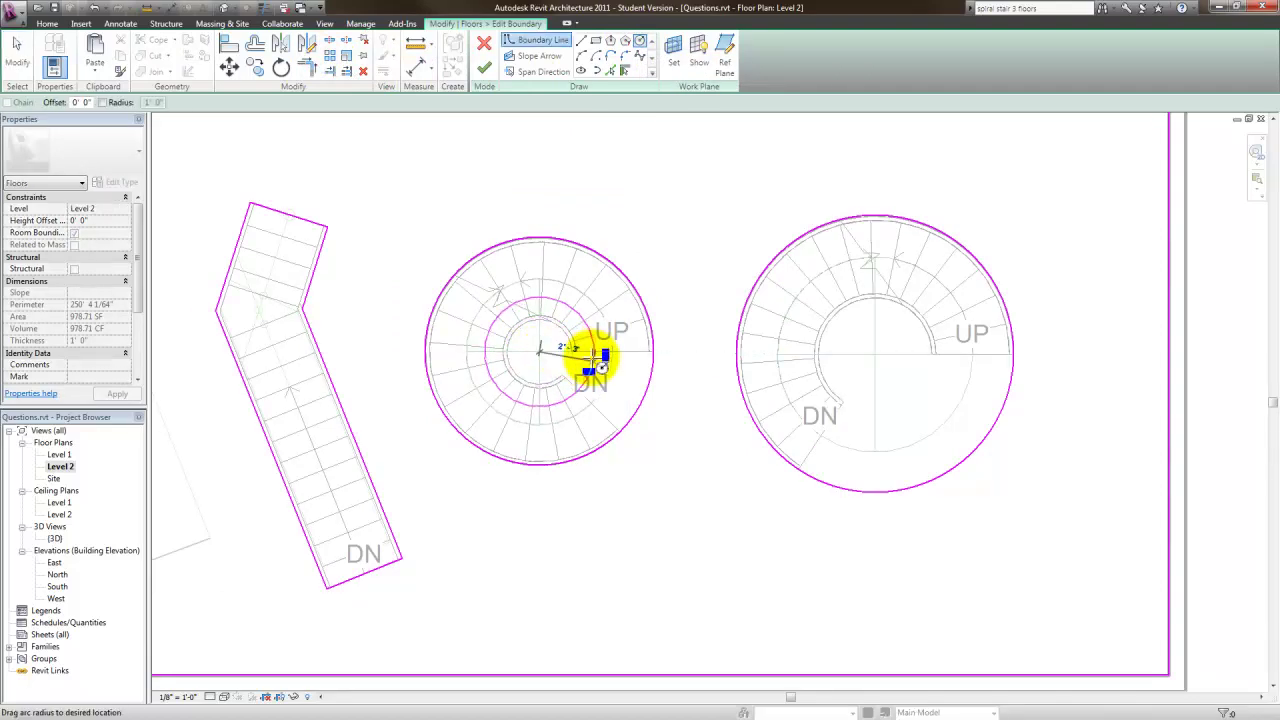
scroll(586, 338, up, 3)
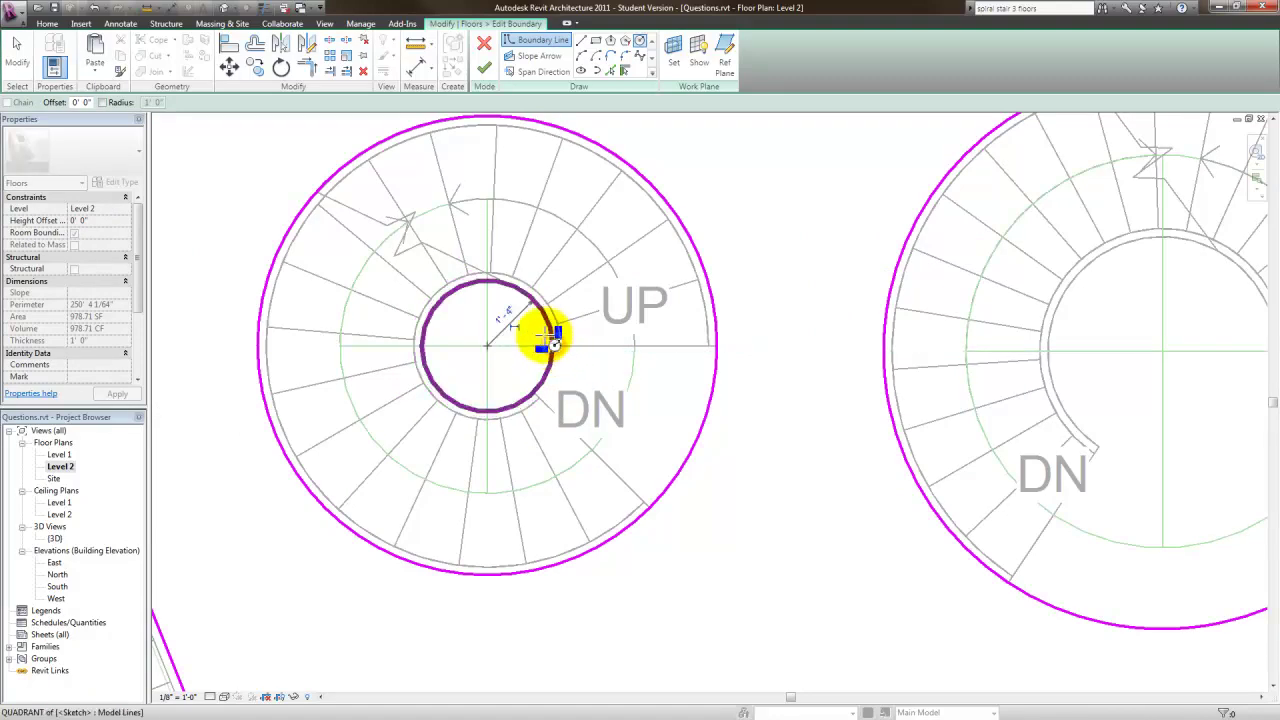
click(558, 345)
scroll(586, 352, down, 3)
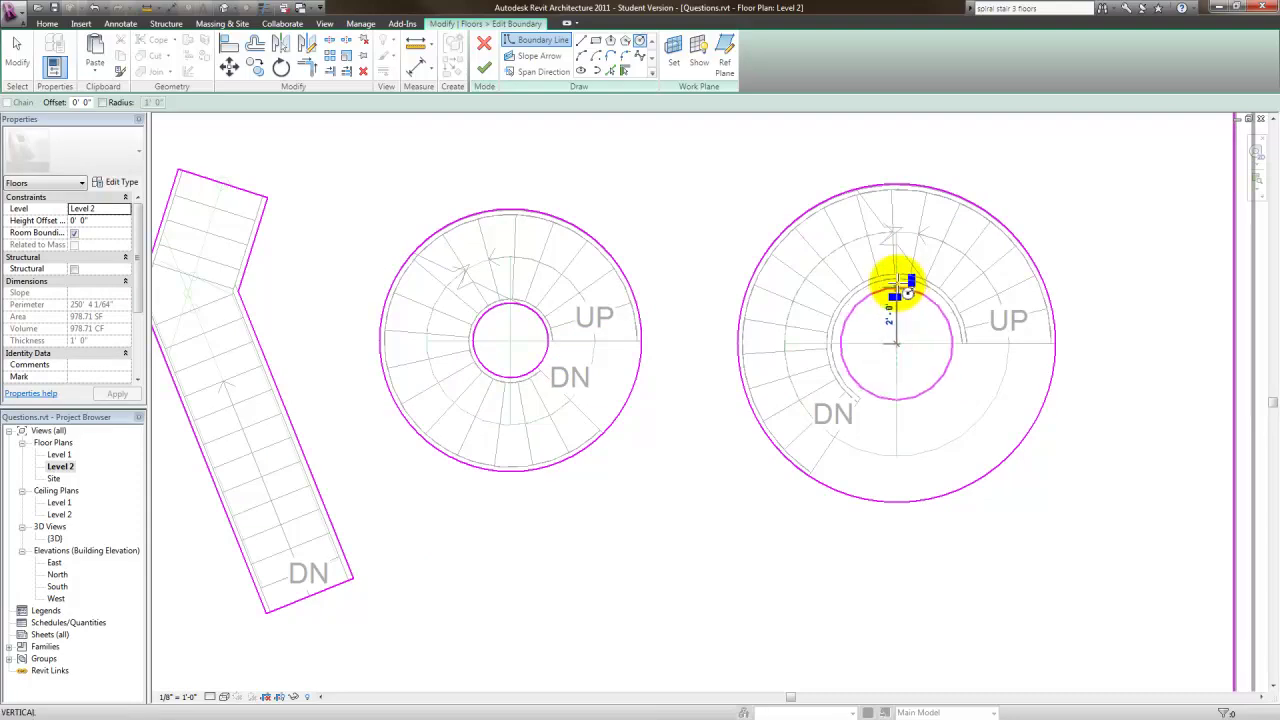
click(884, 312)
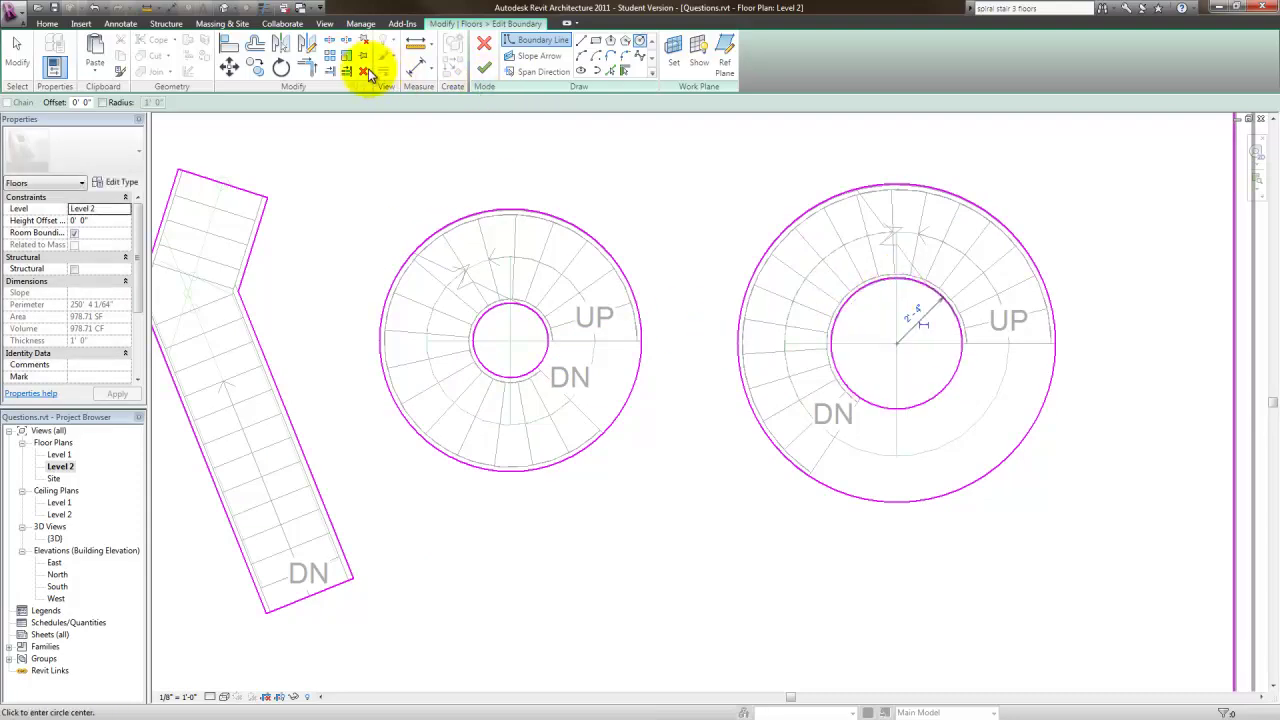
Step: Draw two boundary lines joining the smaller stair's inner and outer circles, one along its DN end riser and one about 3'-4" long at the UP start
click(581, 44)
scroll(570, 360, up, 3)
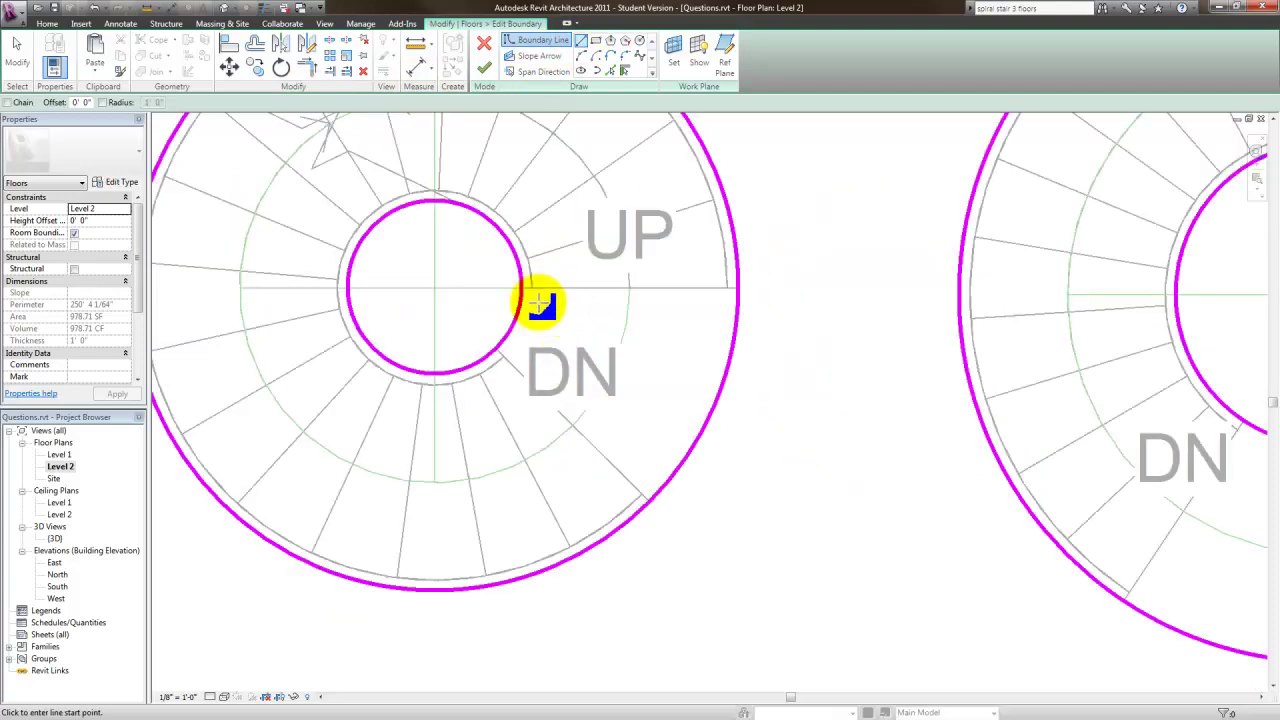
click(498, 347)
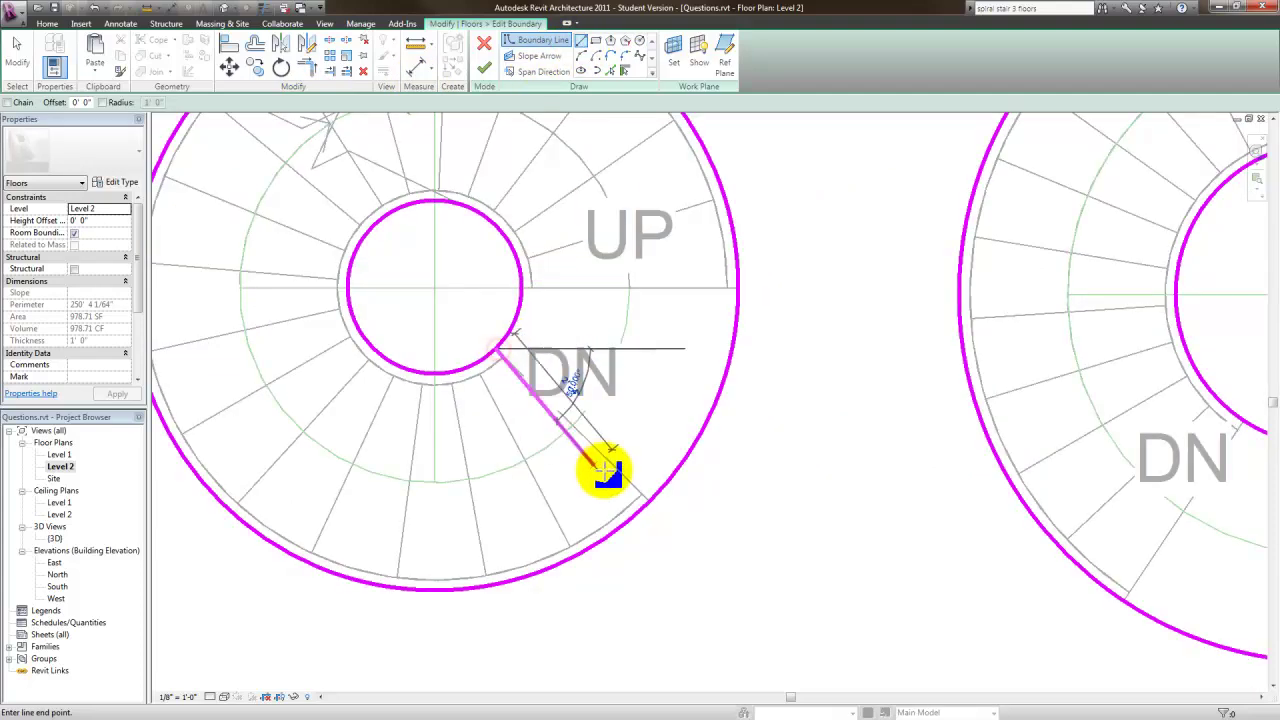
click(648, 498)
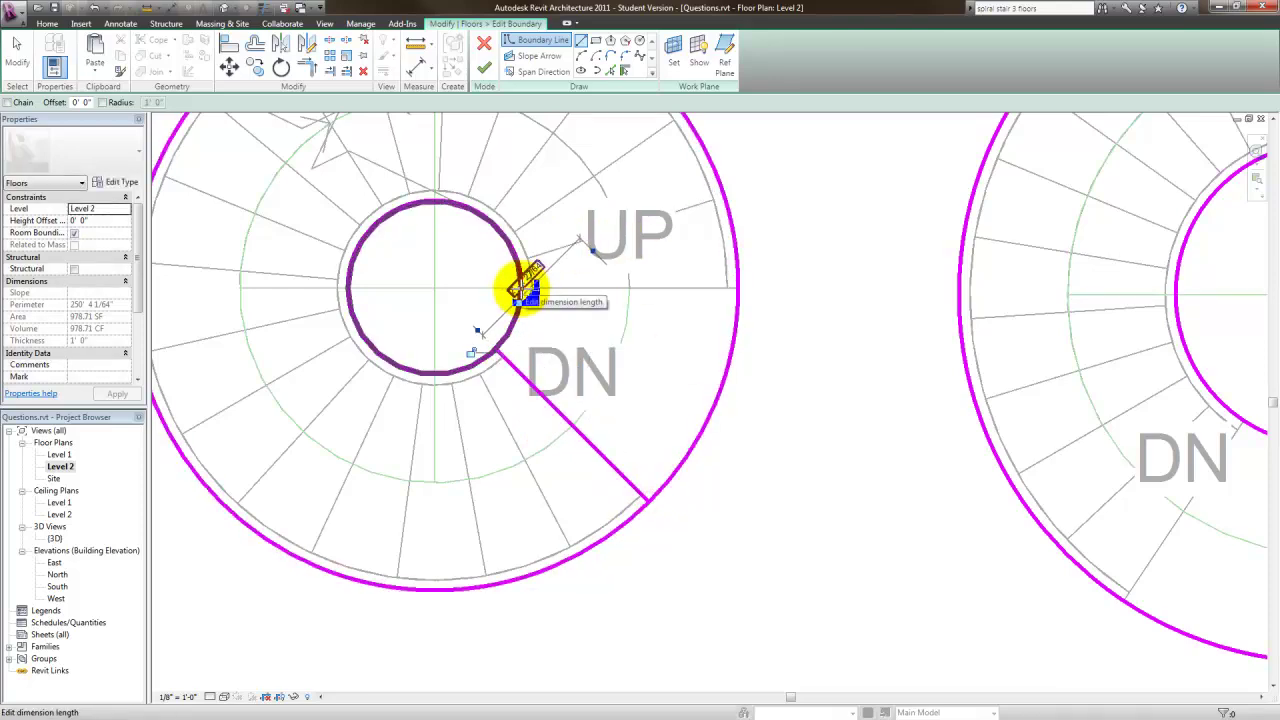
click(522, 288)
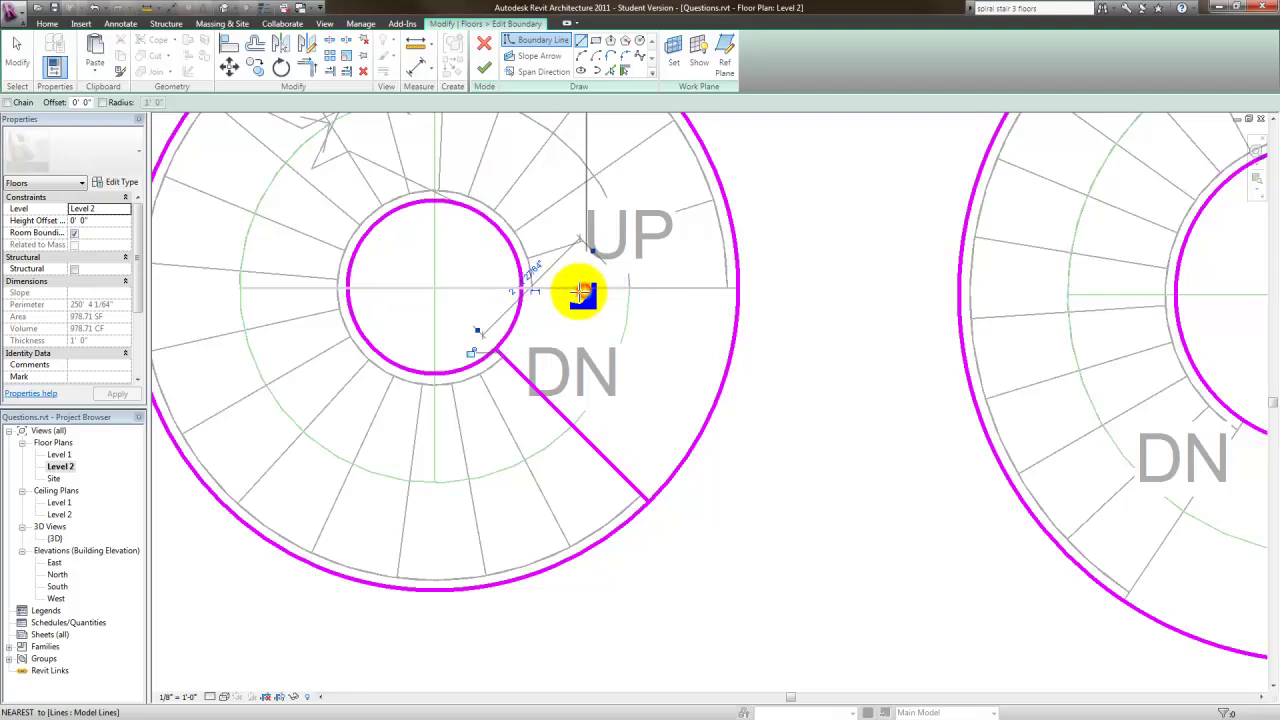
click(740, 290)
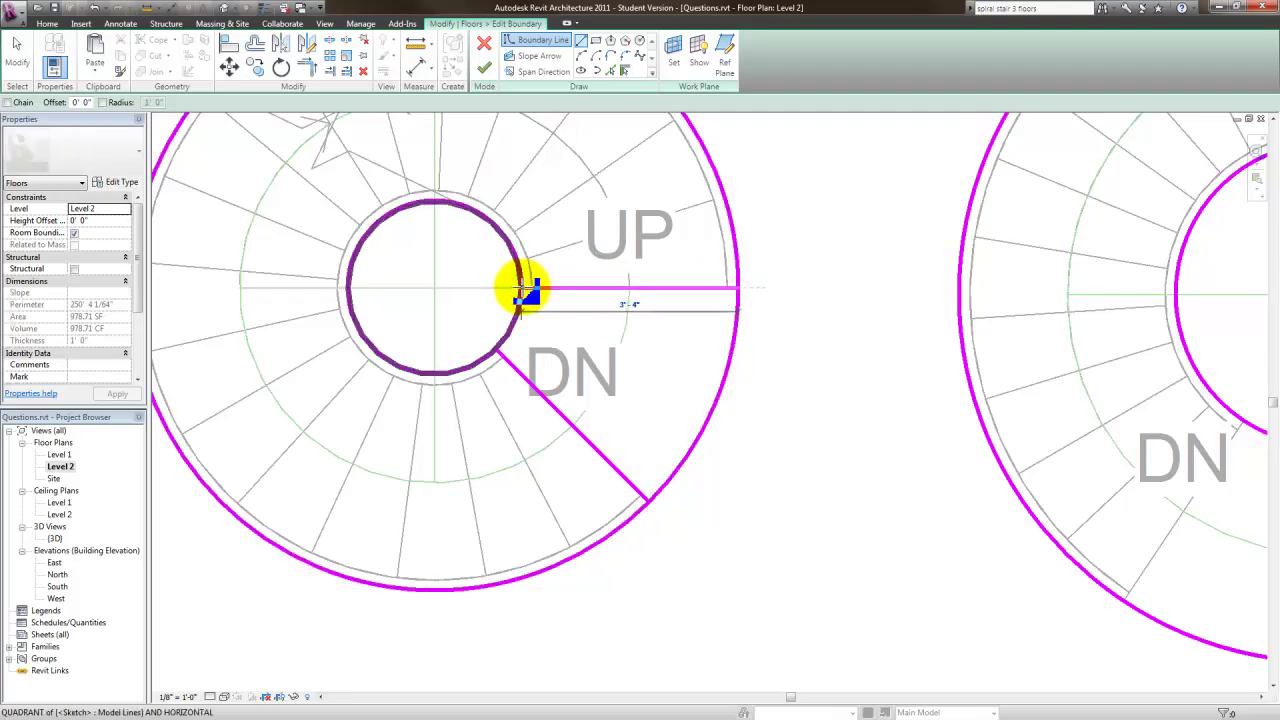
click(521, 290)
Step: Draw boundary lines between the larger stair's inner and outer circles along the UP start riser and the DN end riser
scroll(528, 278, down, 2)
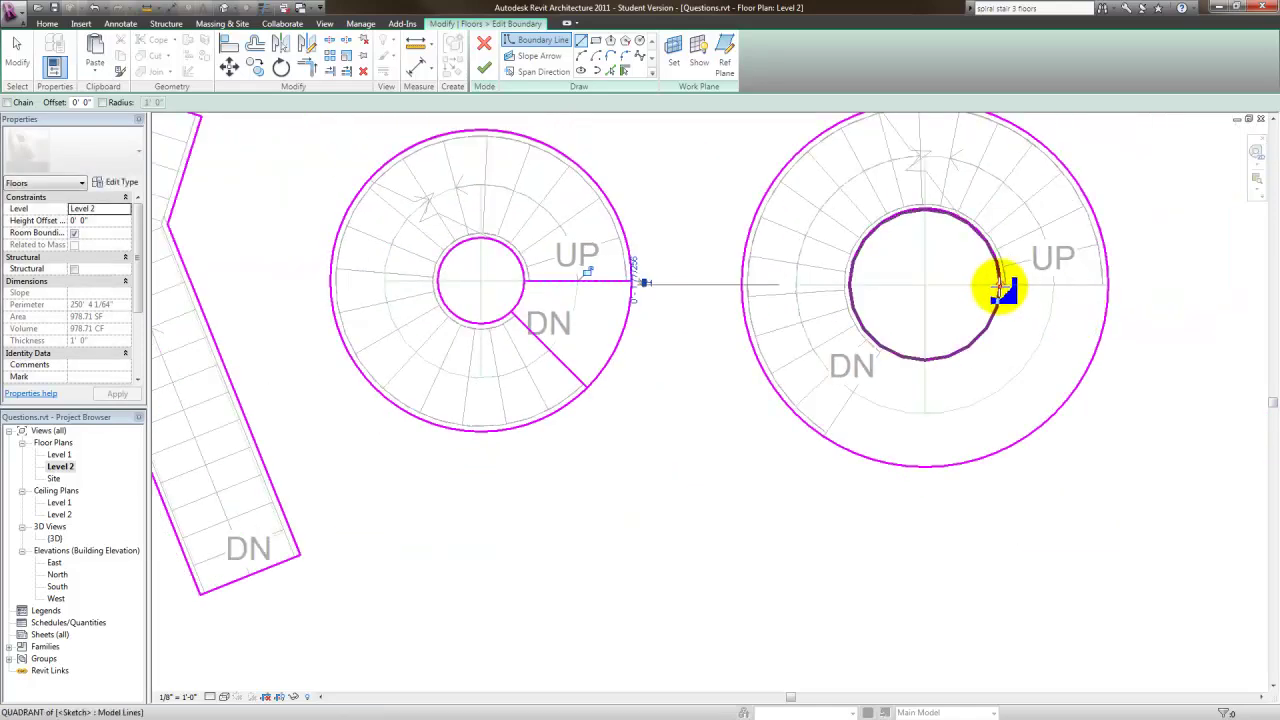
click(1000, 288)
click(1105, 289)
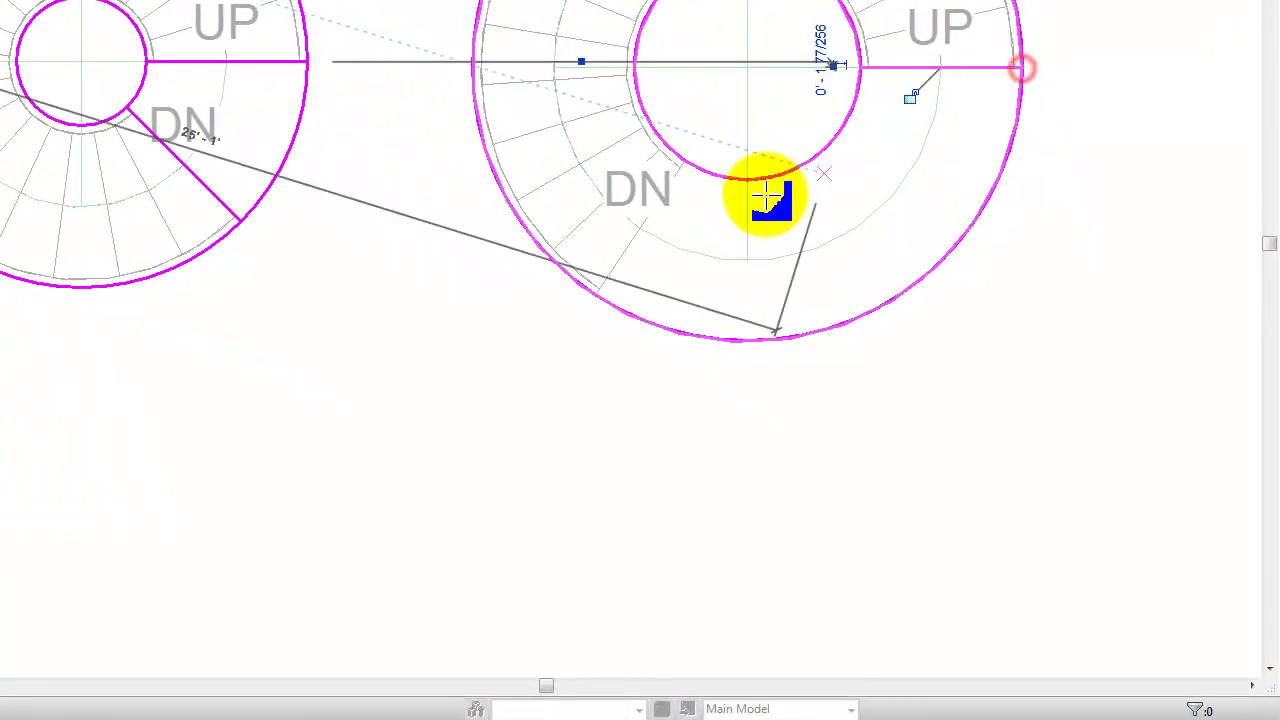
click(681, 158)
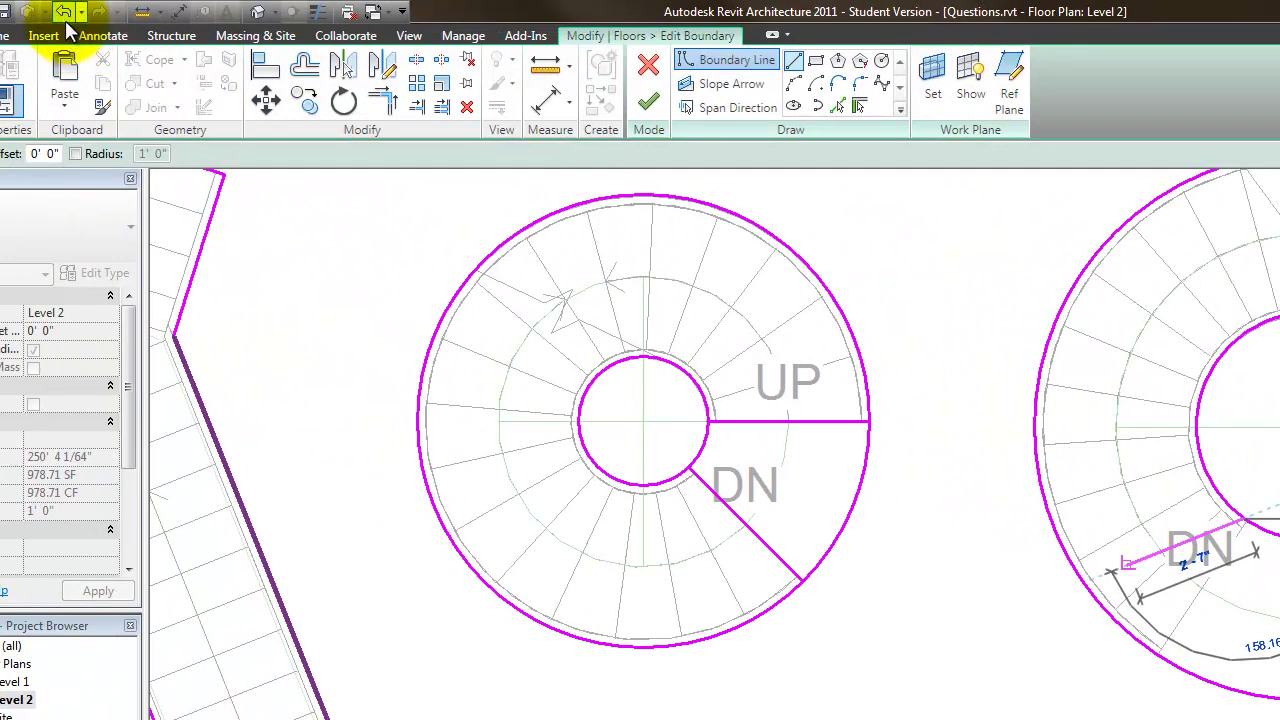
key(Escape)
key(Escape)
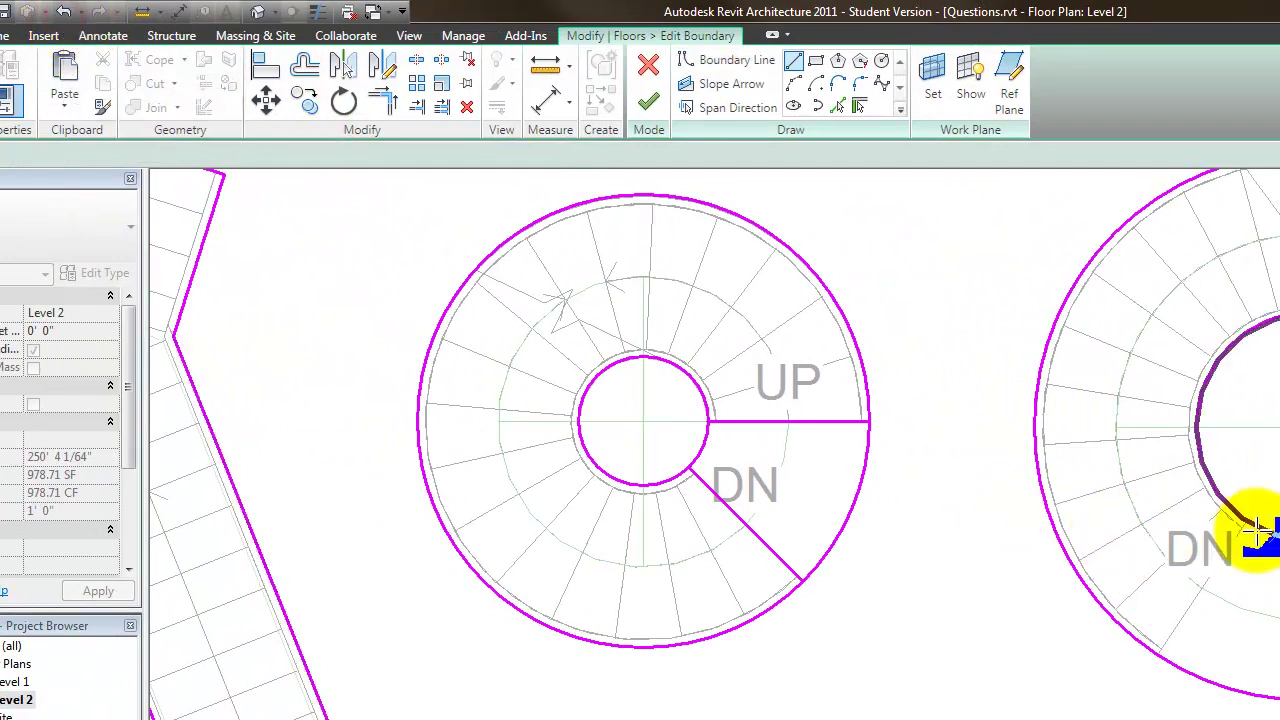
click(1248, 520)
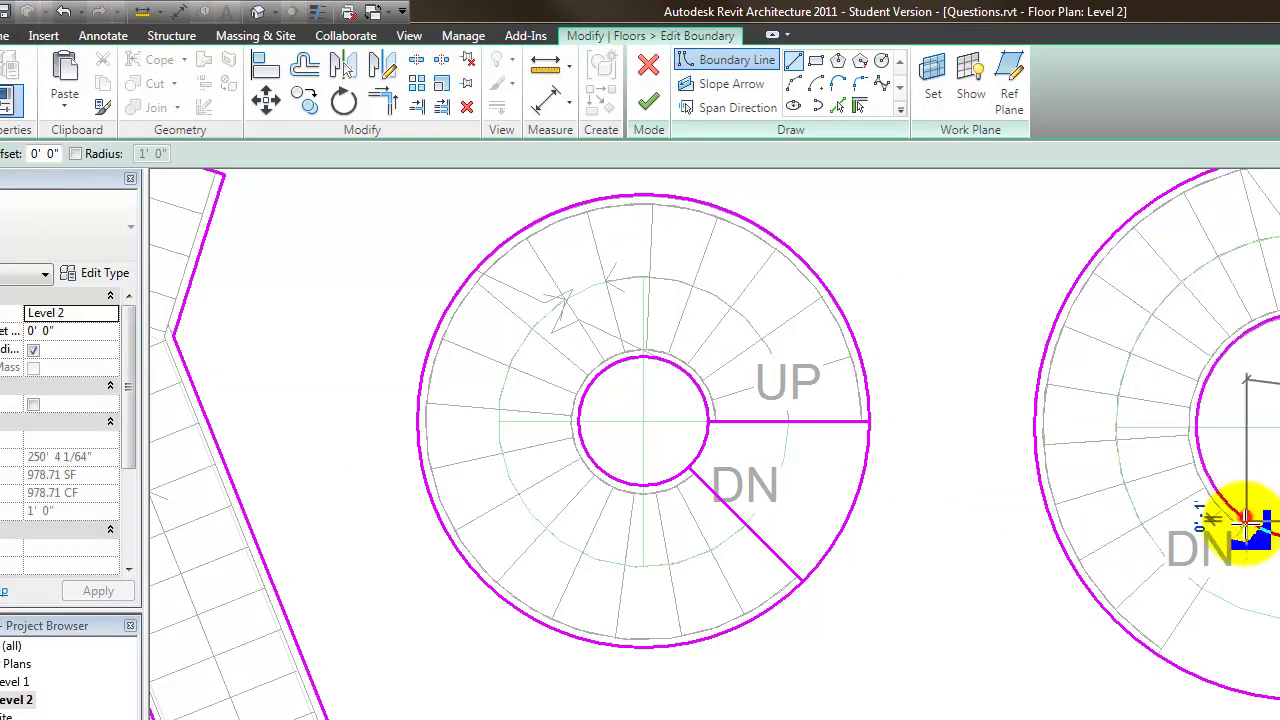
click(1160, 655)
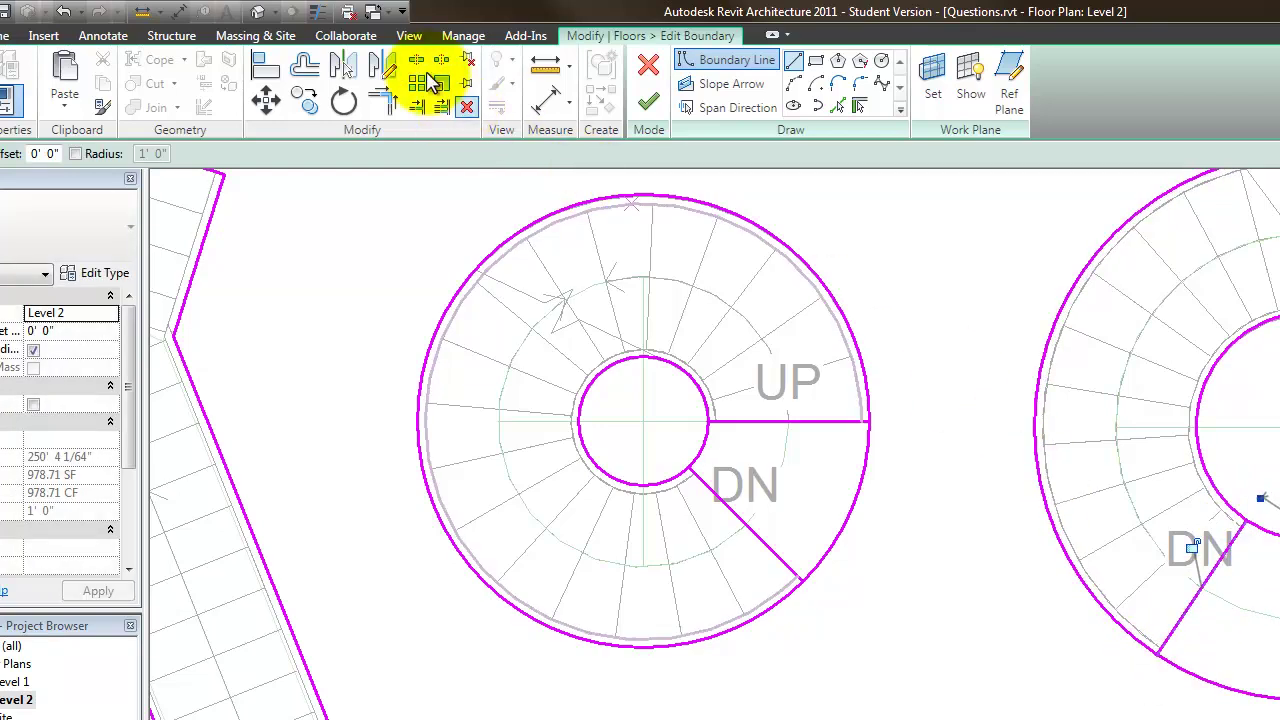
Step: Split the smaller stair's inner and outer boundary circles where the two radial lines meet them
click(473, 105)
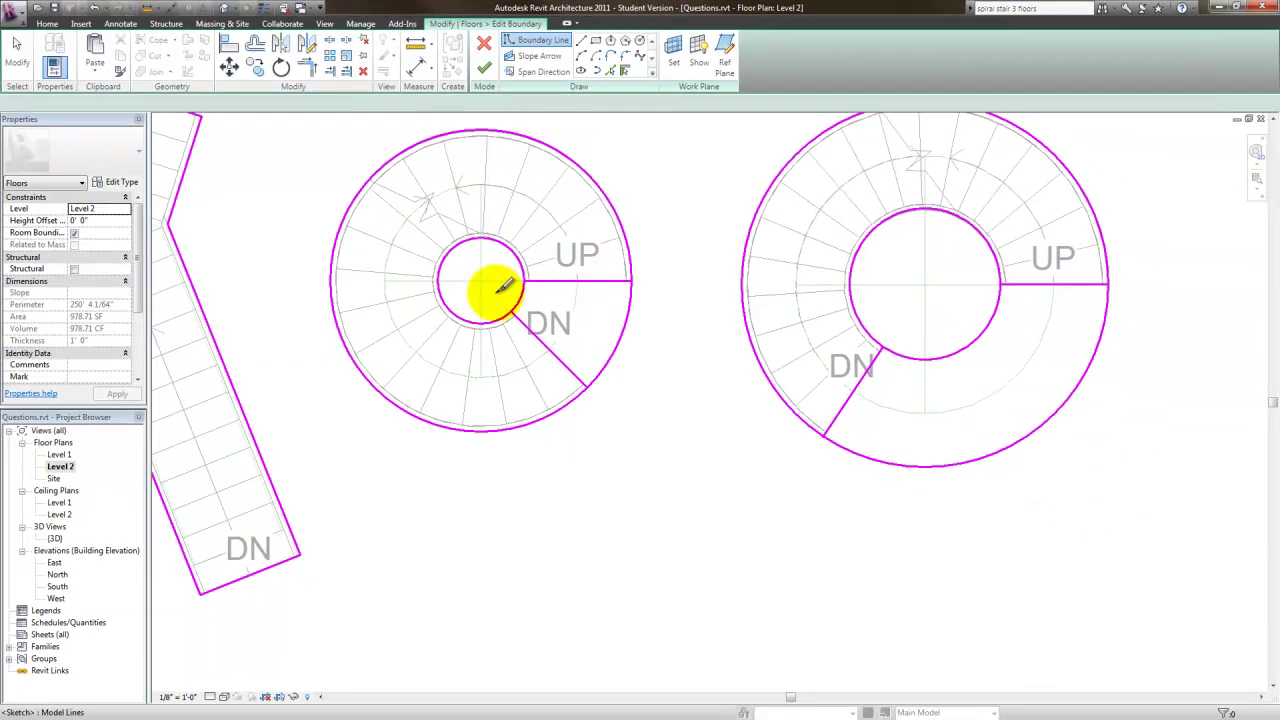
scroll(513, 285, up, 4)
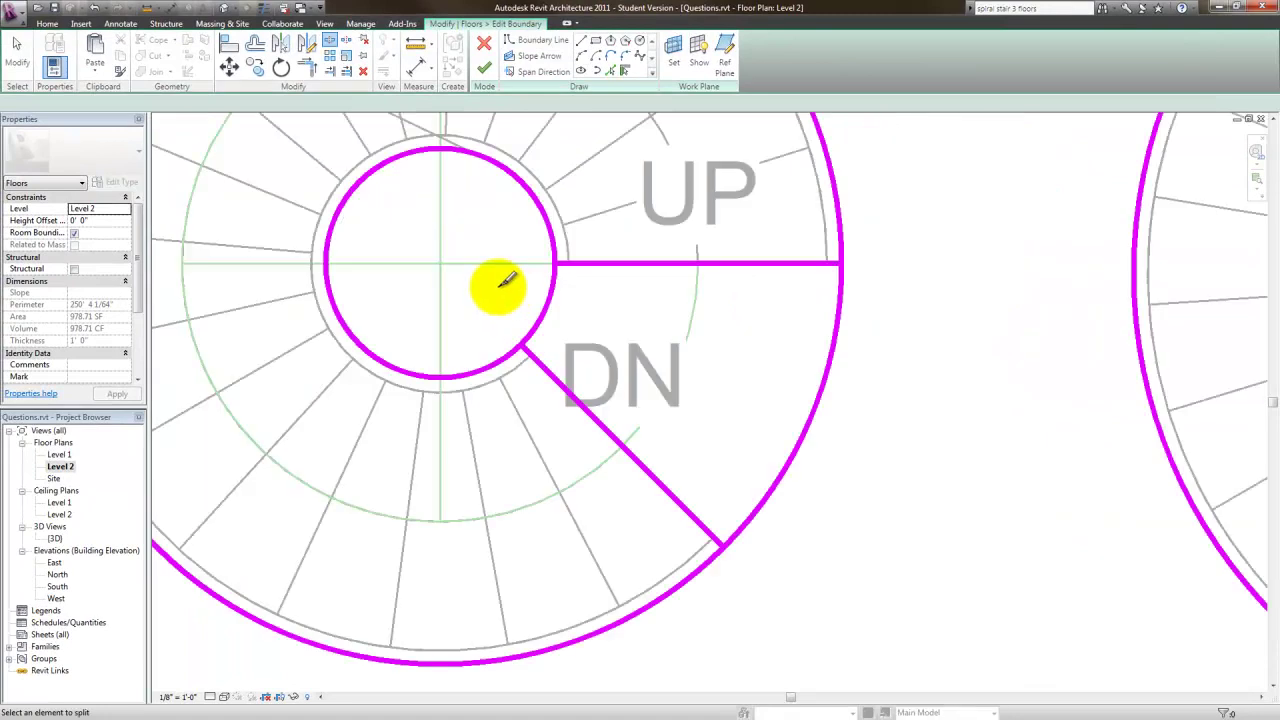
click(560, 262)
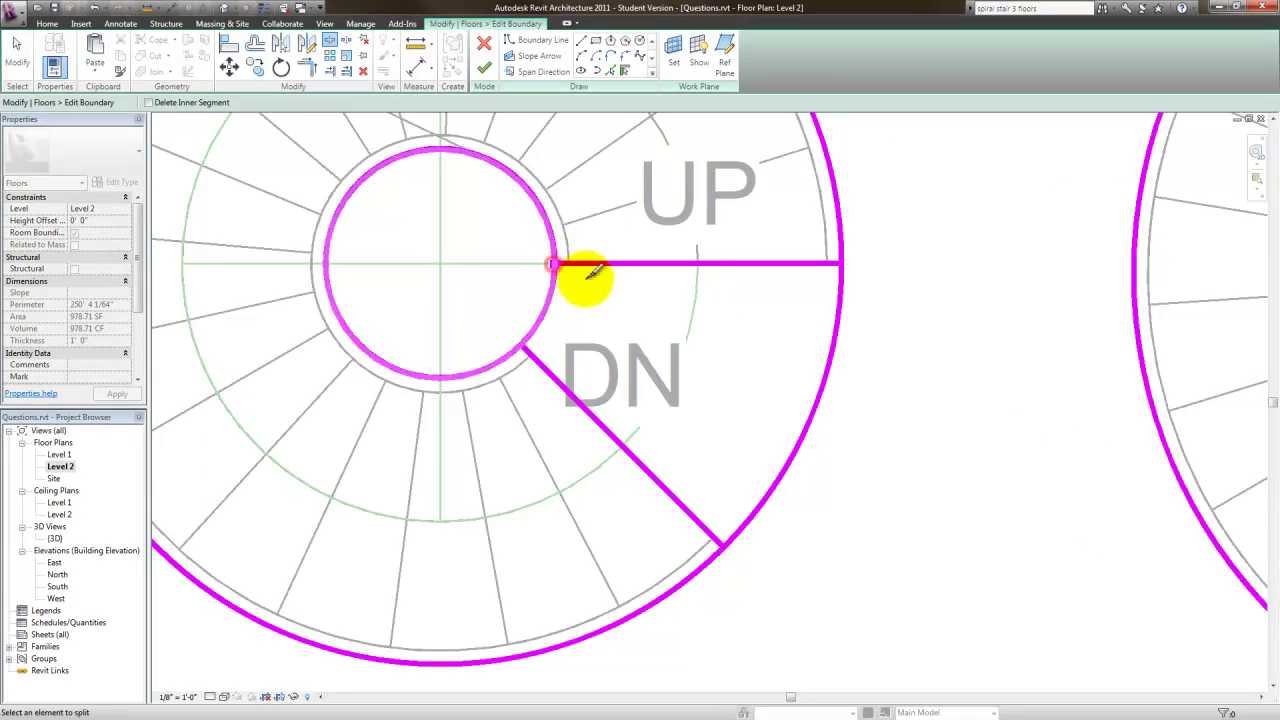
click(840, 262)
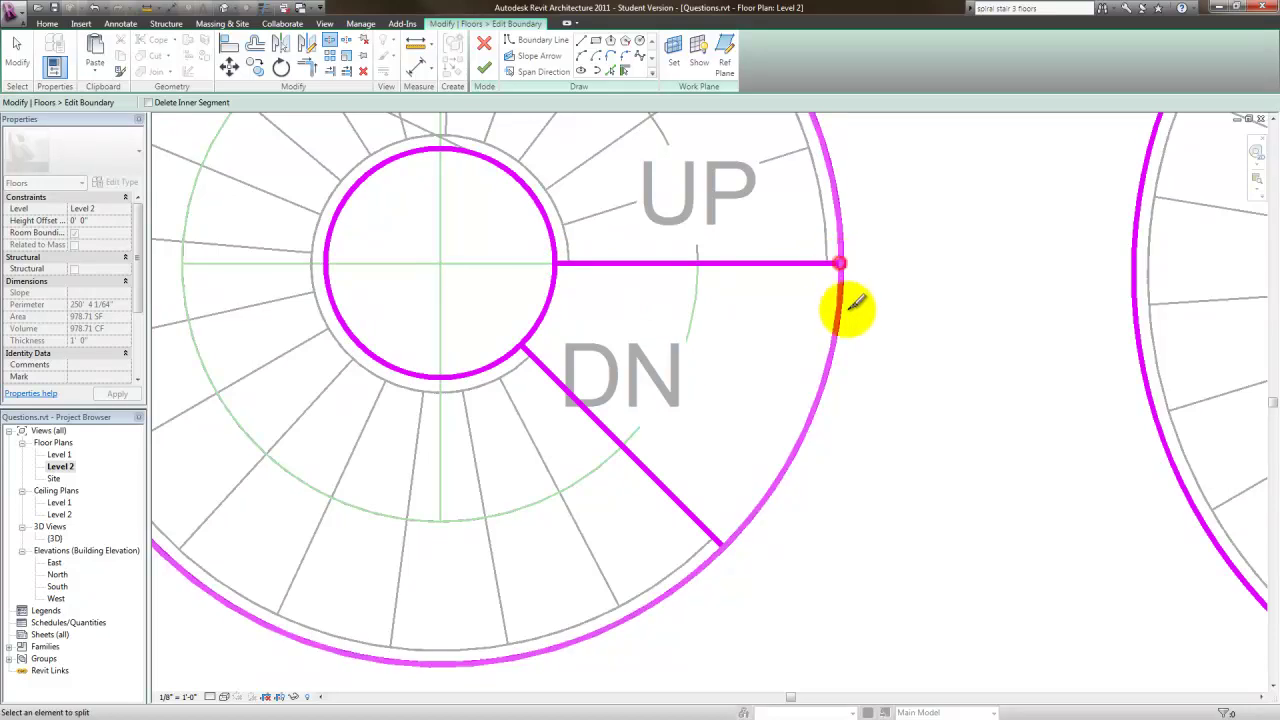
click(724, 542)
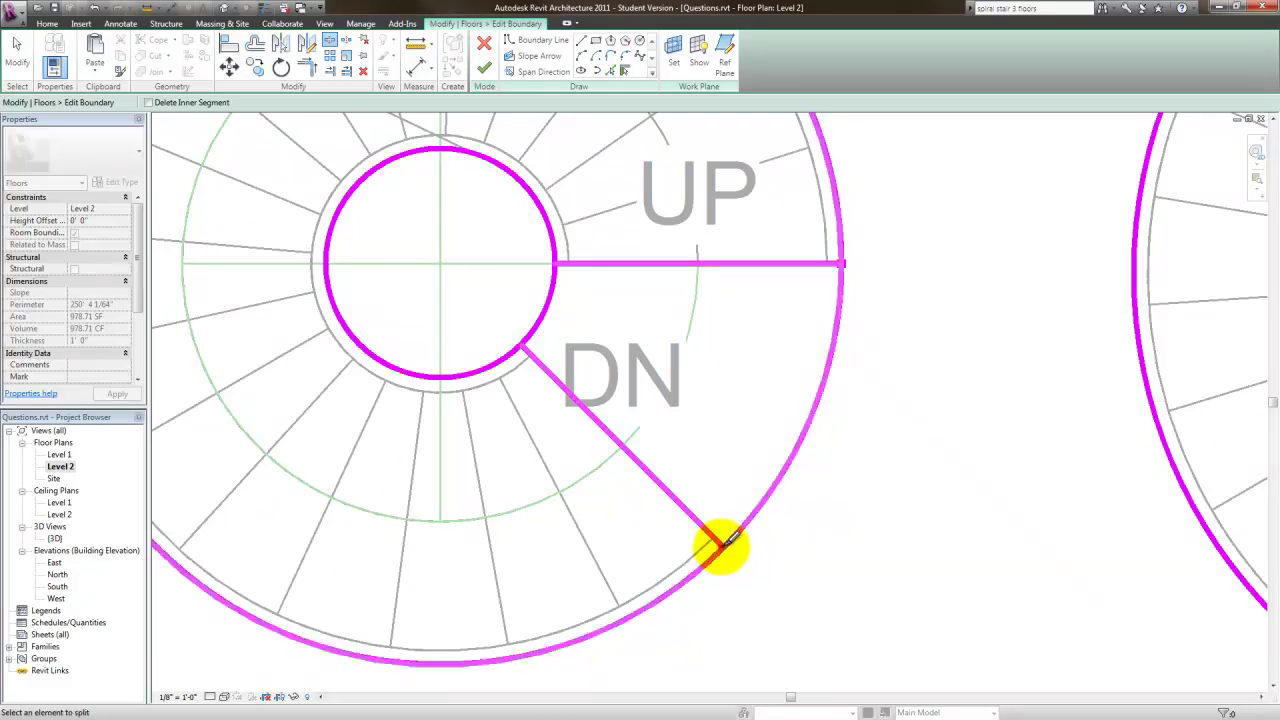
click(527, 342)
Step: Split the larger stair's inner and outer boundary circles at the ends of its two radial lines
scroll(923, 357, down, 4)
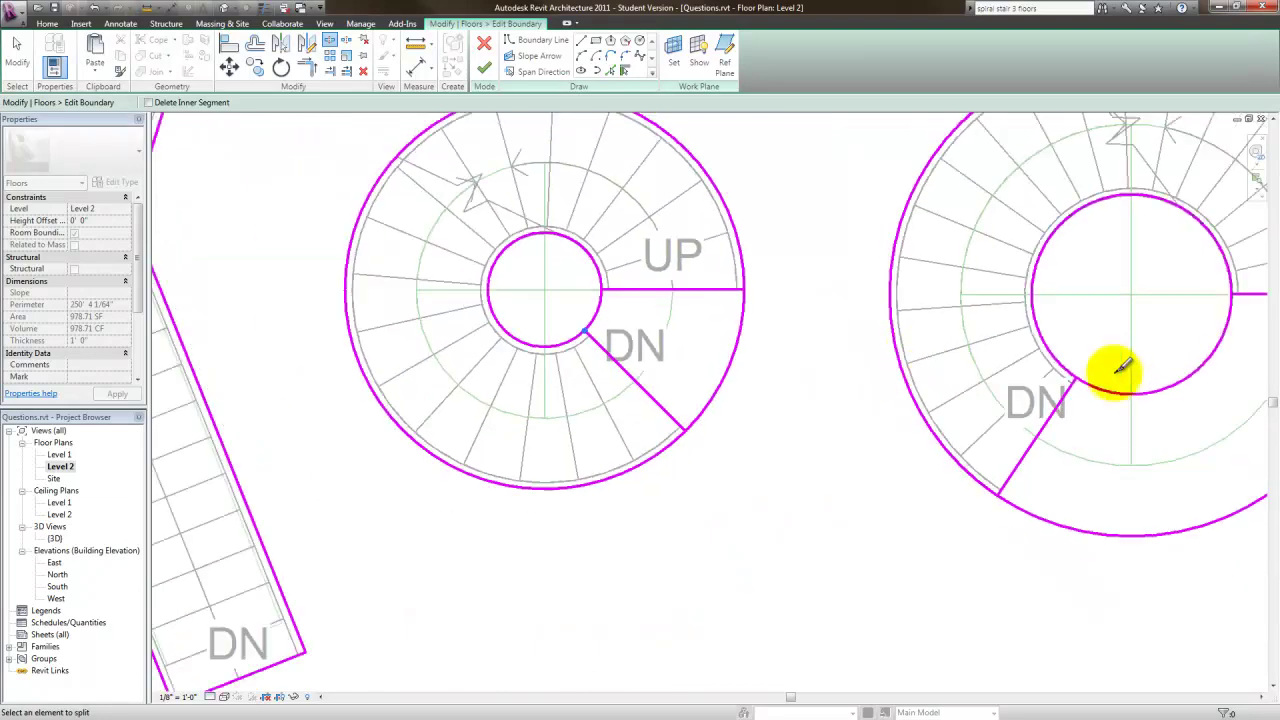
scroll(1104, 385, up, 3)
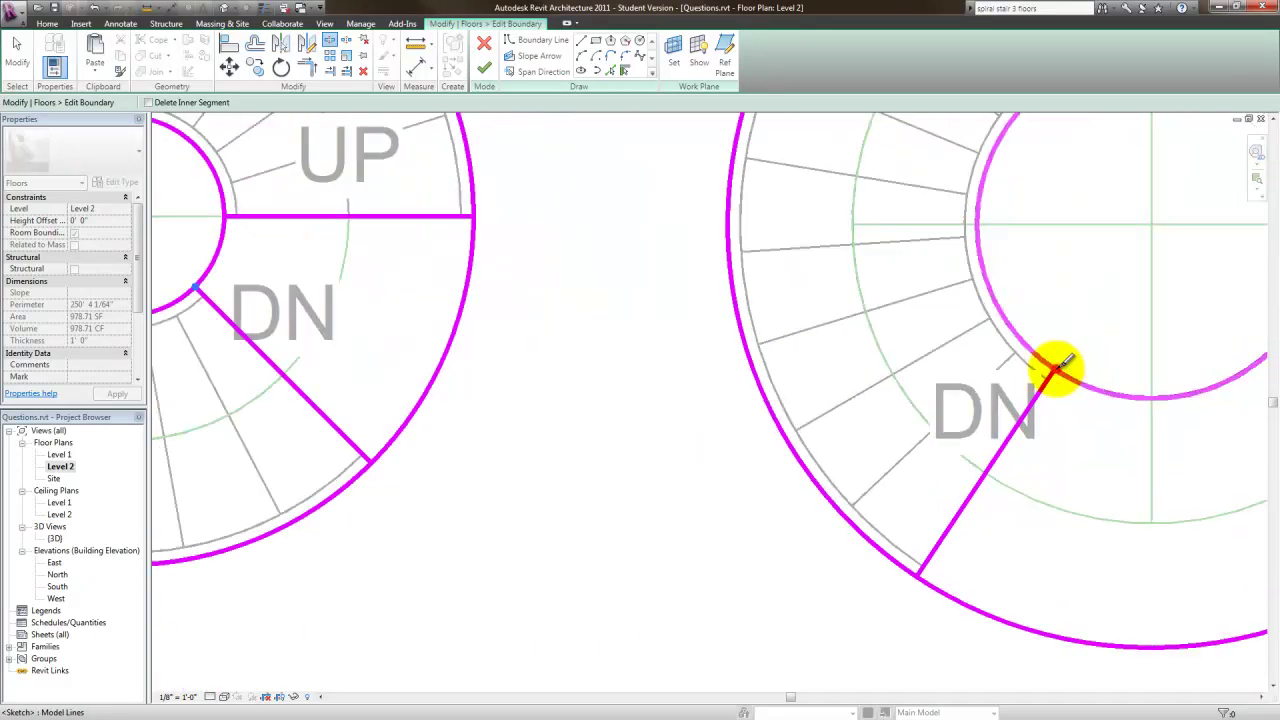
click(912, 577)
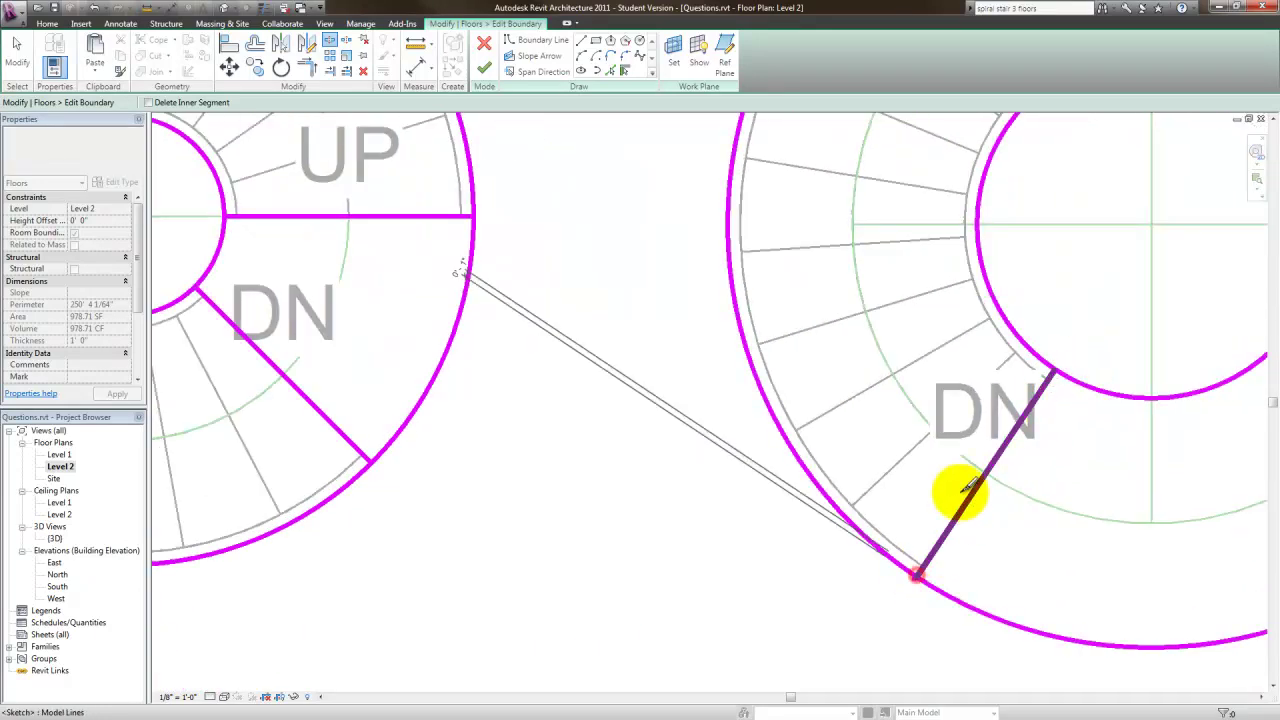
scroll(963, 466, down, 5)
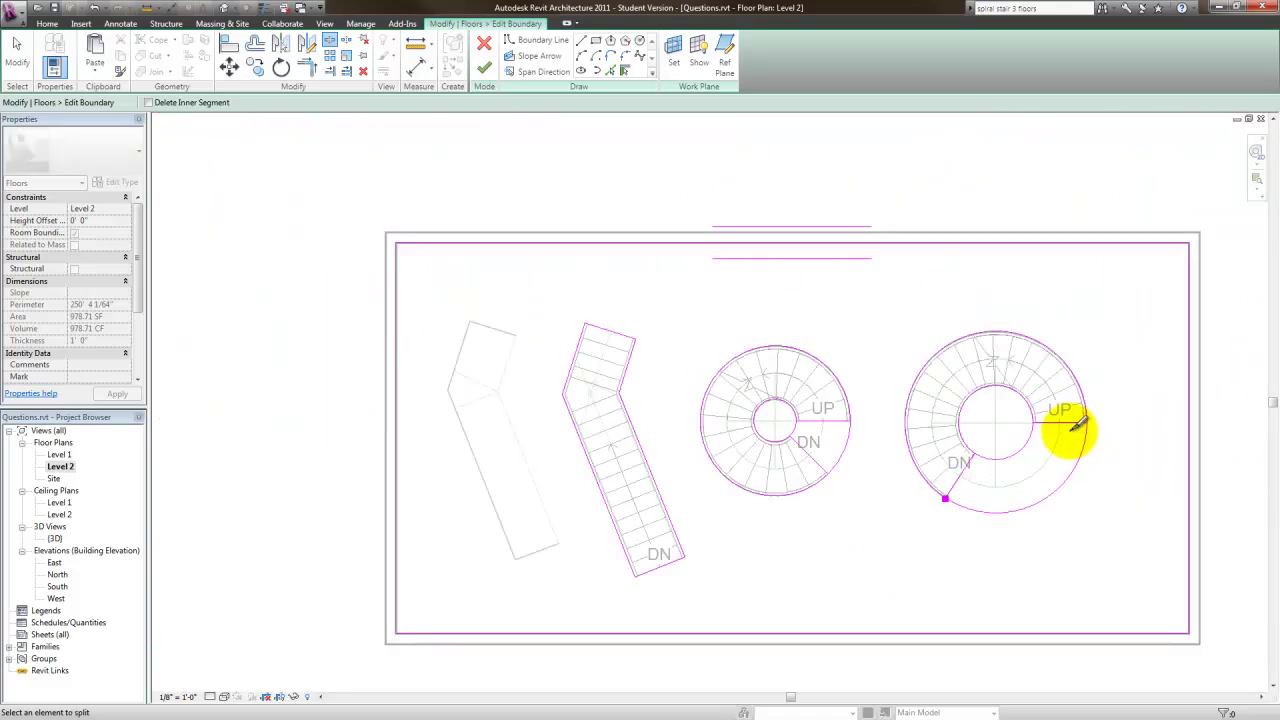
scroll(1078, 428, up, 5)
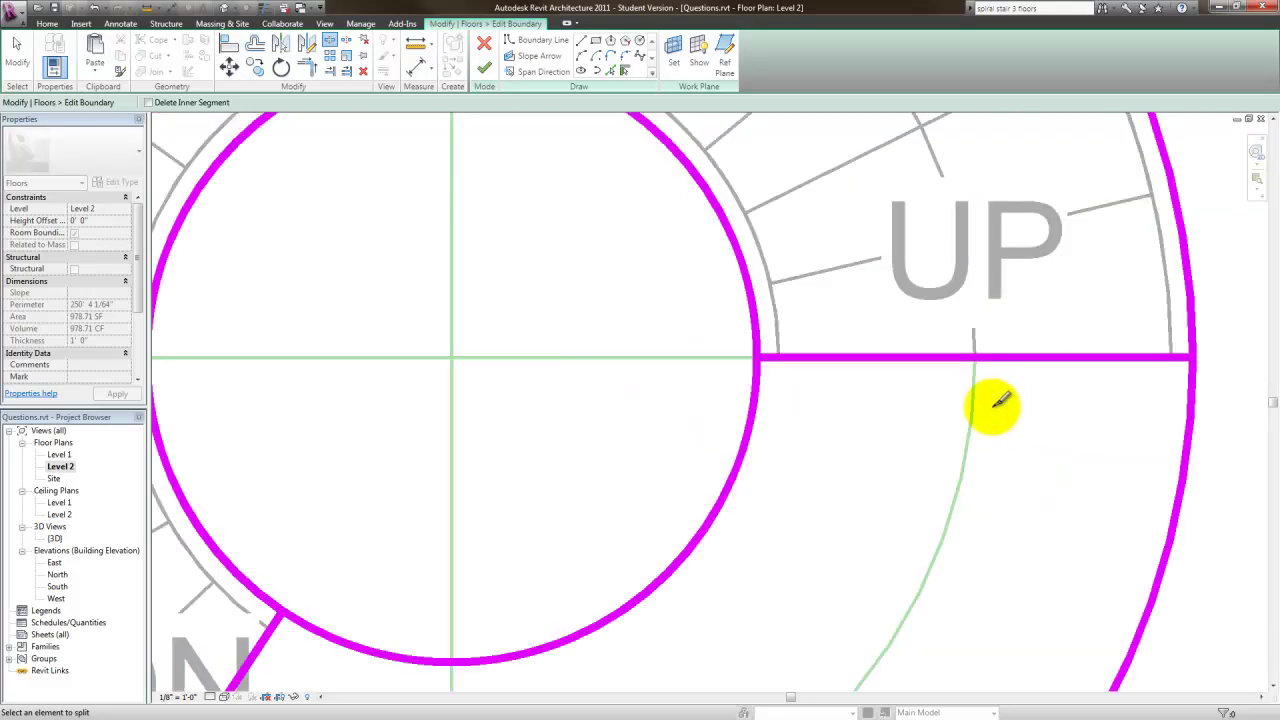
click(766, 352)
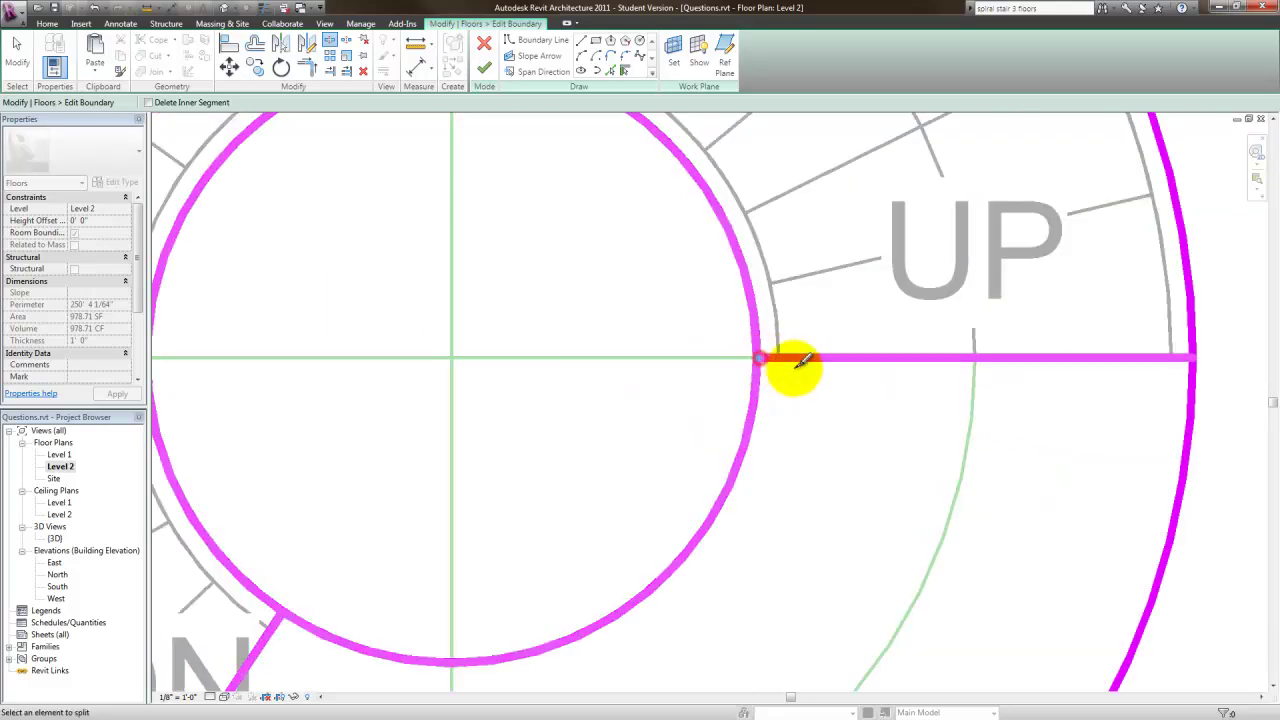
click(1196, 354)
Step: Delete the smaller stair's inner and outer arc segments between the UP and DN radial lines
scroll(1123, 337, down, 3)
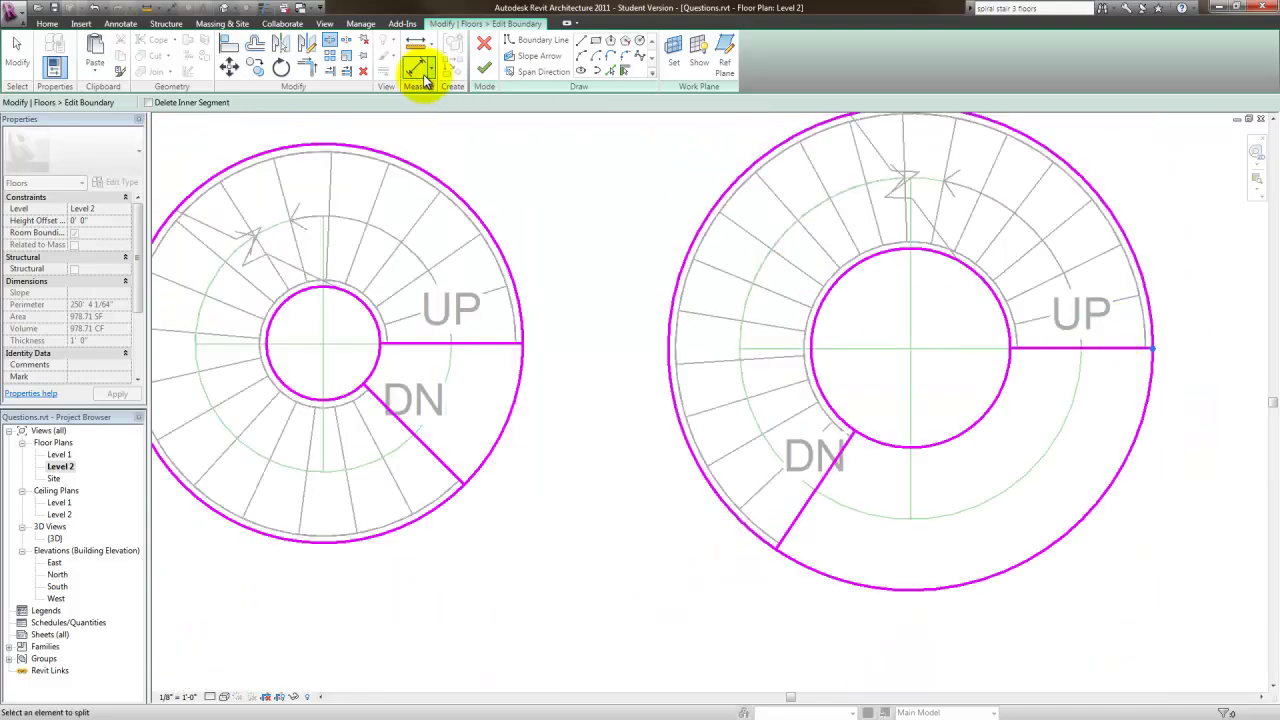
click(20, 62)
click(379, 363)
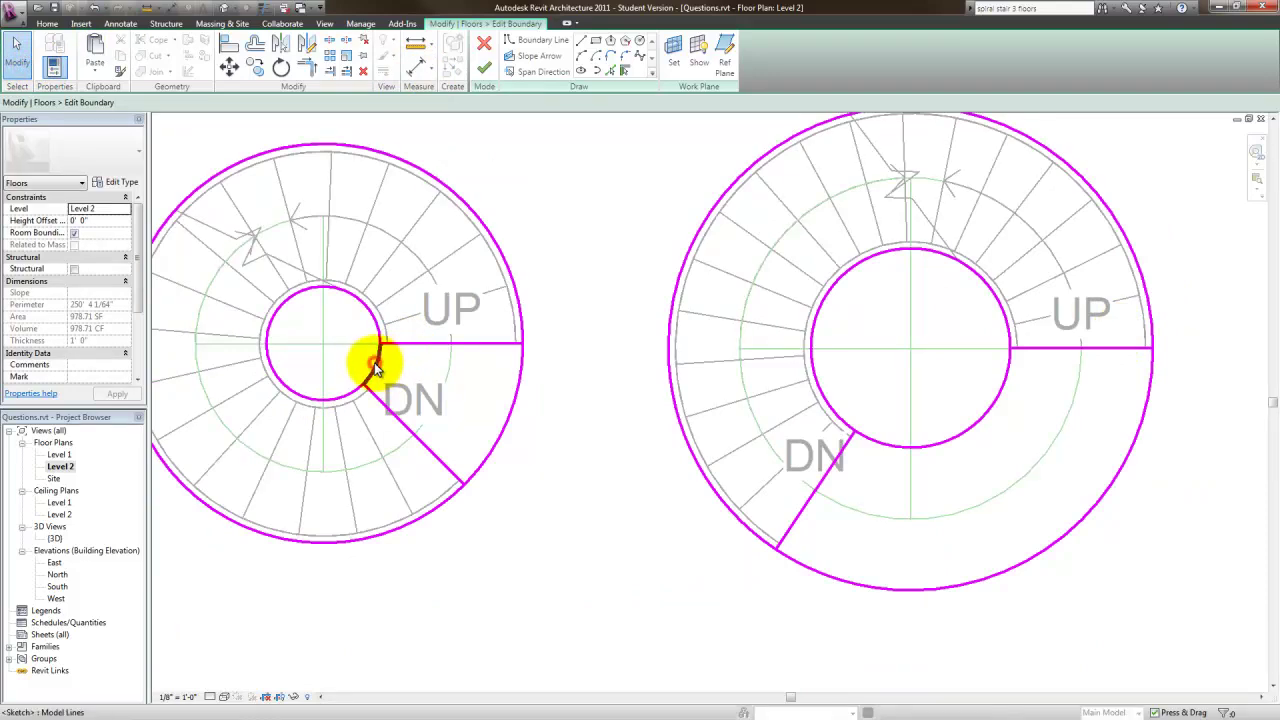
click(362, 72)
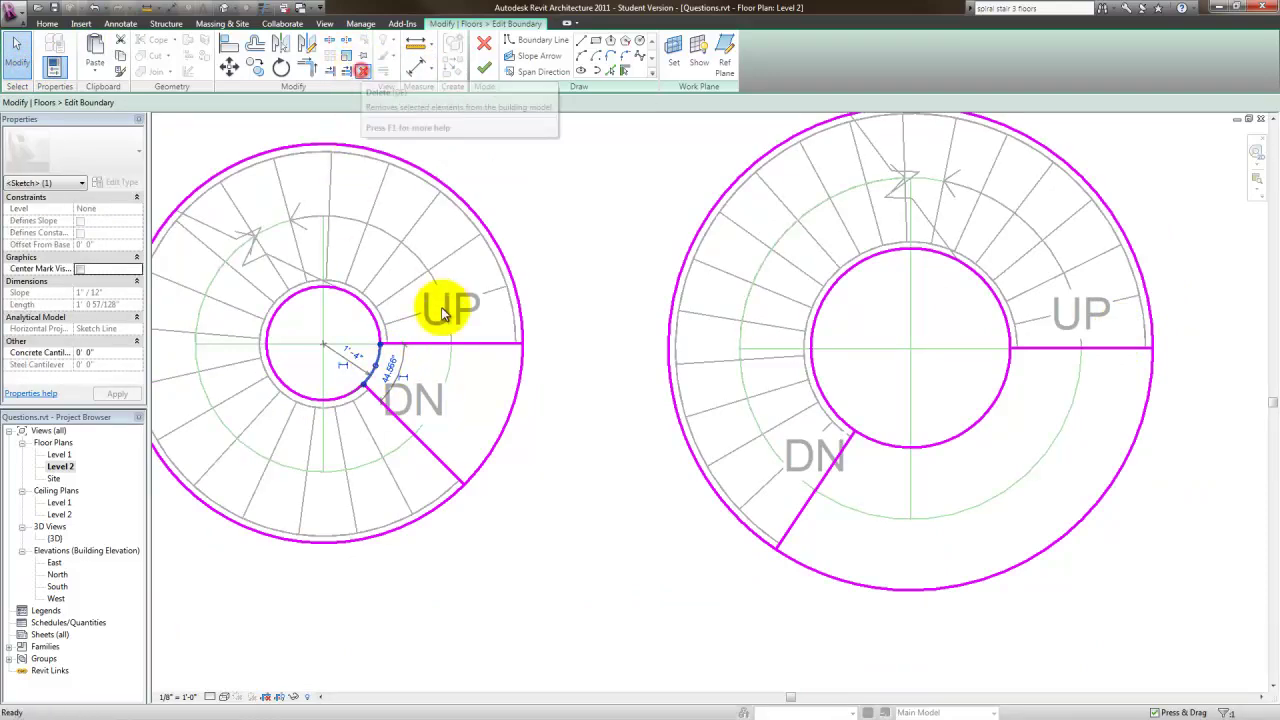
click(512, 414)
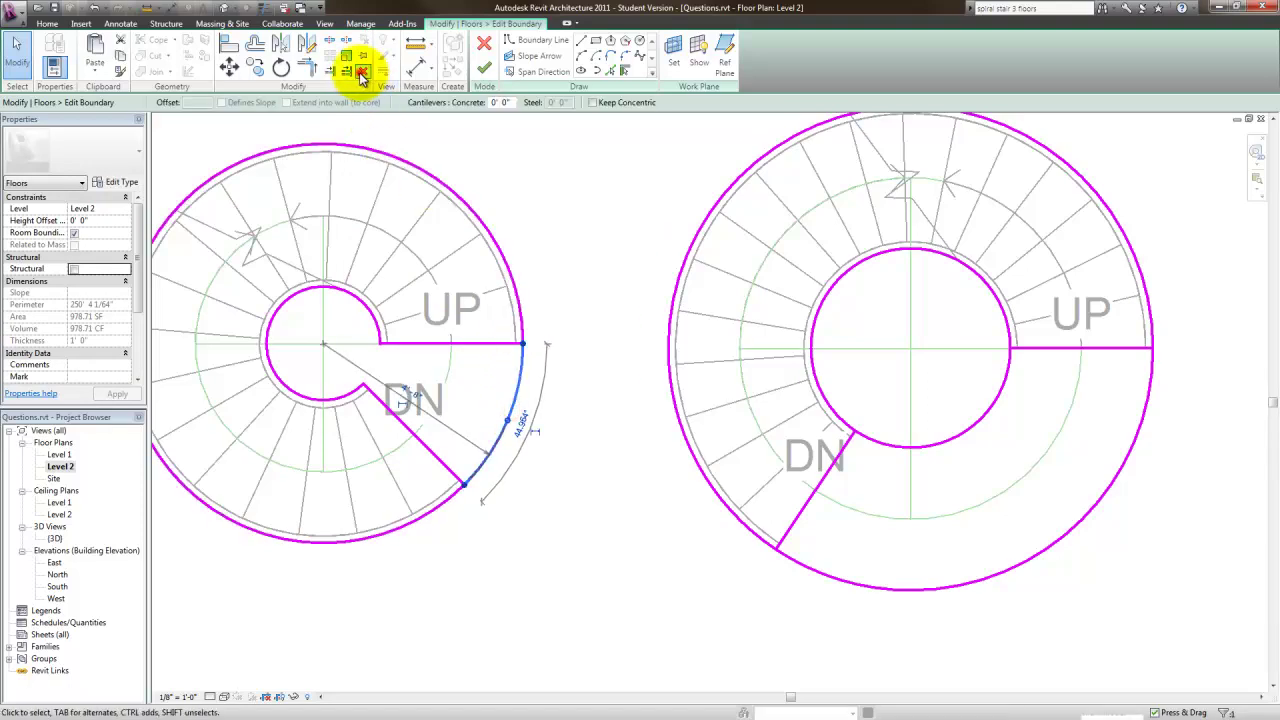
key(Delete)
Step: Delete the larger stair's outer and inner arc segments between its radial lines and finish the floor boundary sketch
click(863, 589)
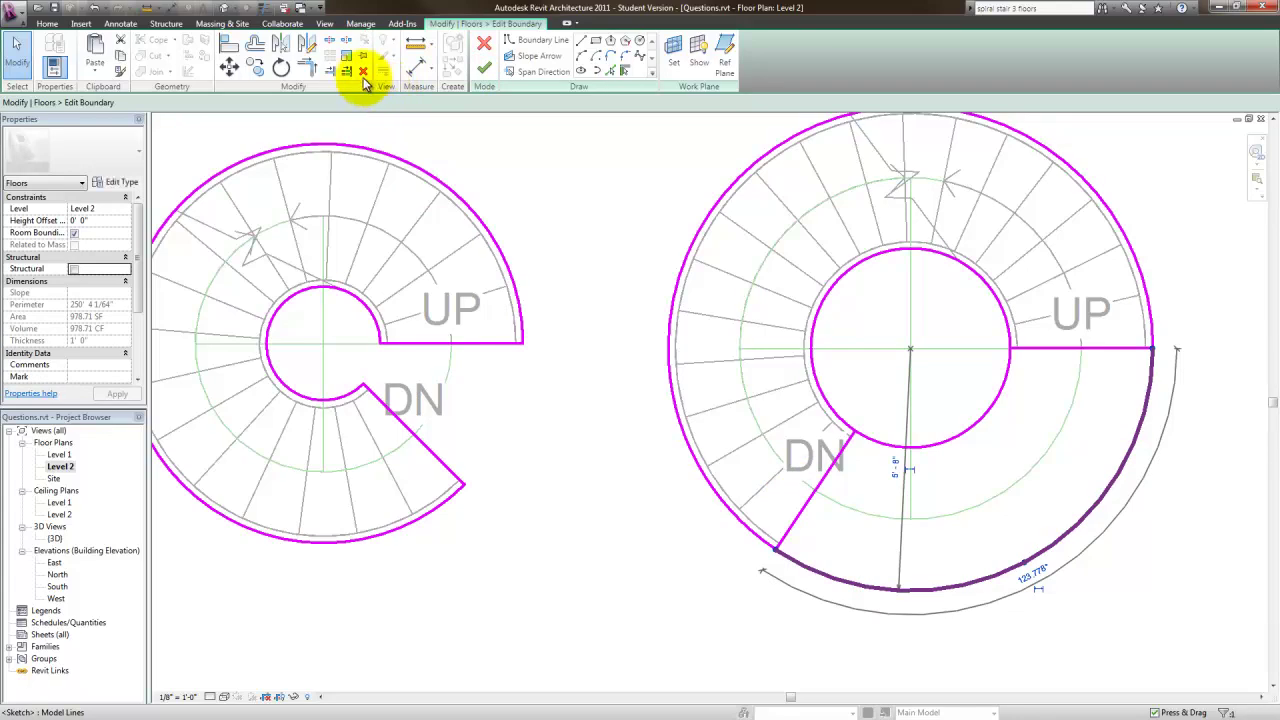
click(948, 448)
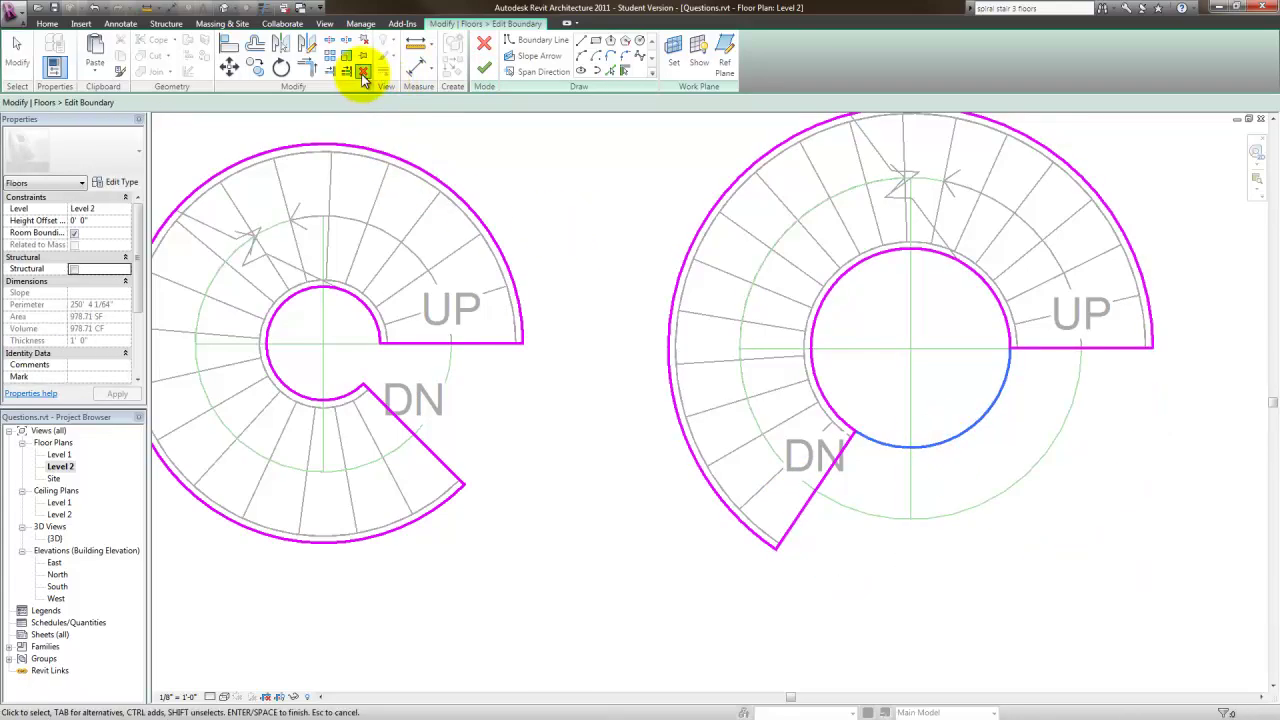
key(Delete)
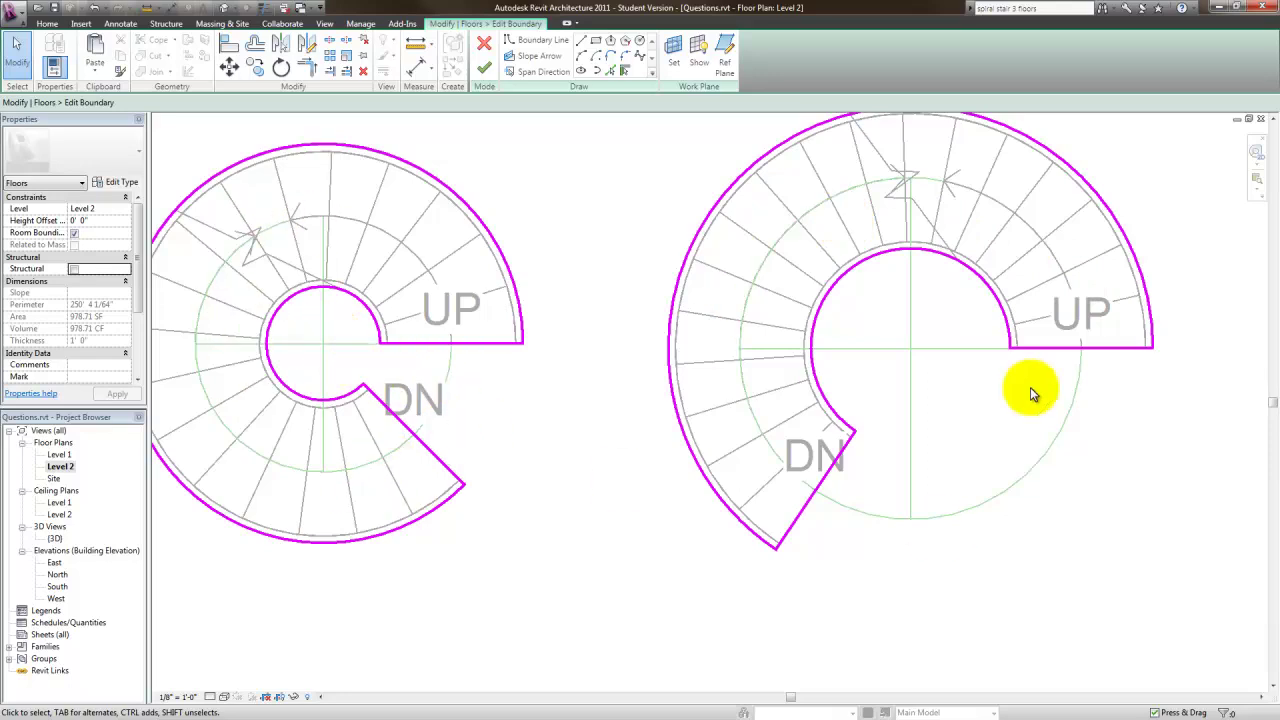
scroll(952, 402, down, 4)
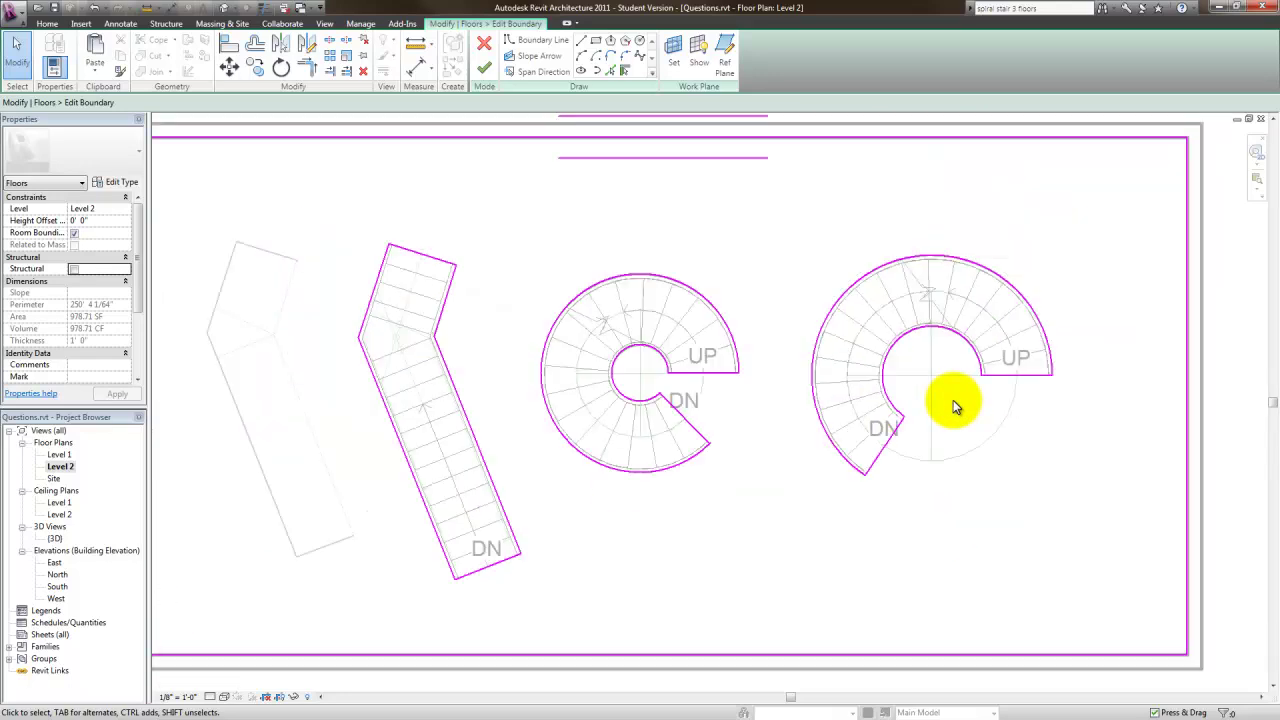
click(487, 72)
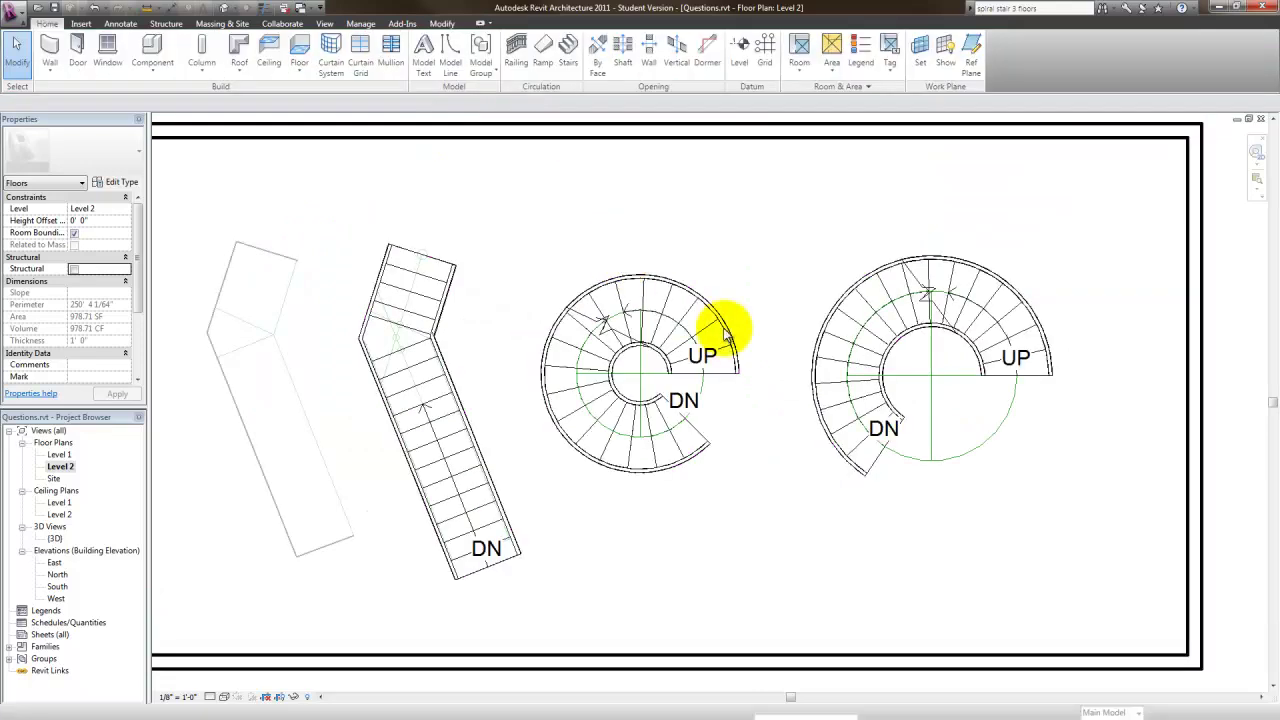
Step: Select the Level 2 floor and examine its openings and landings around the spiral stairs in the 3D view
click(895, 460)
scroll(884, 456, down, 2)
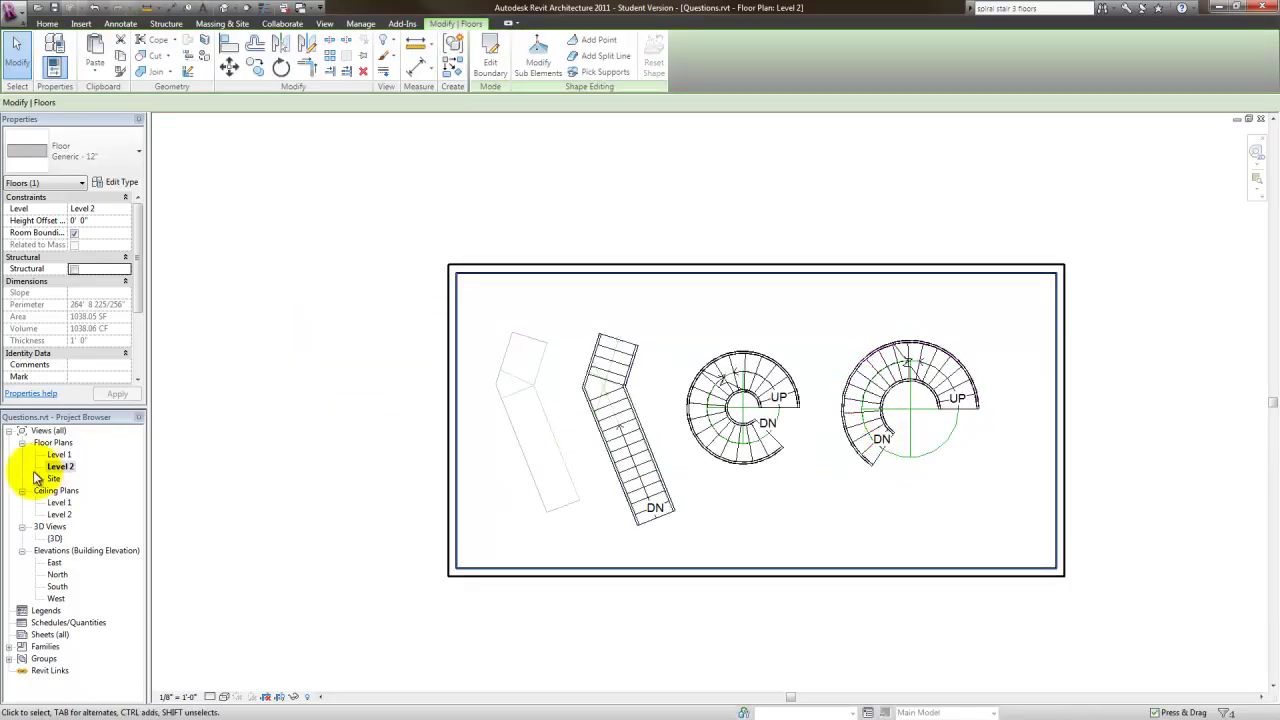
double_click(55, 539)
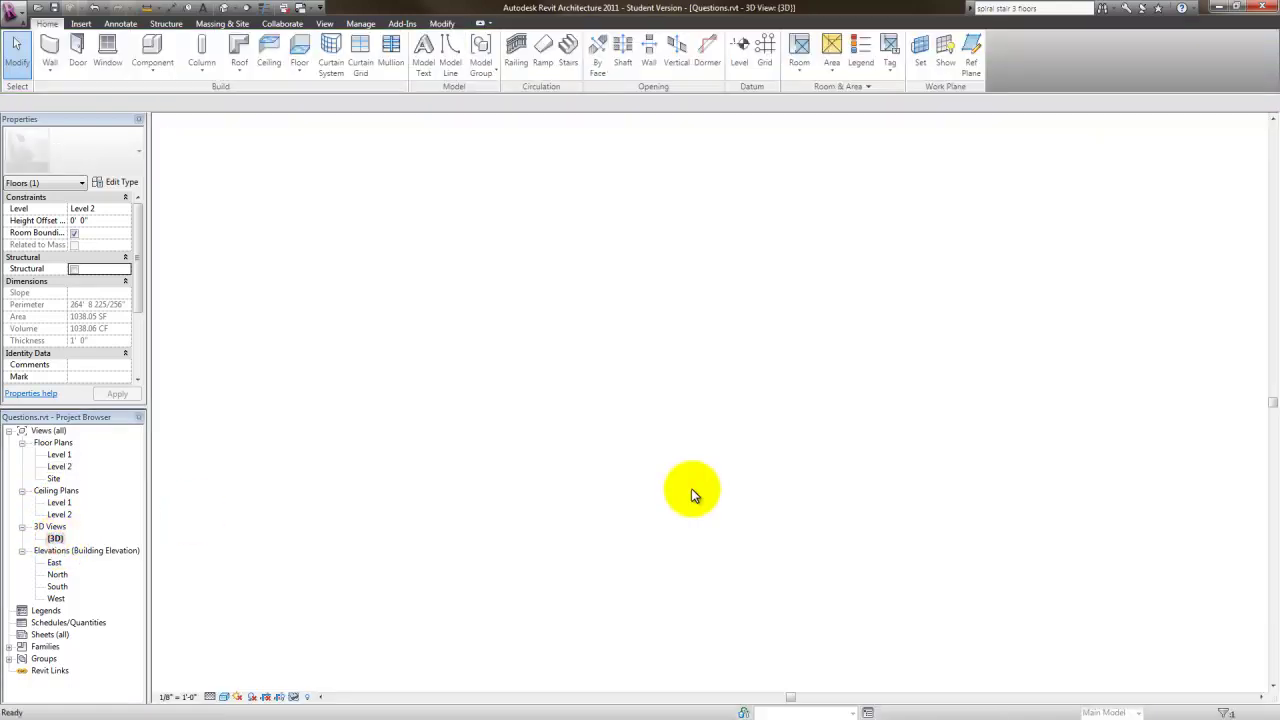
shift+middle_drag(1025, 328, 1115, 345)
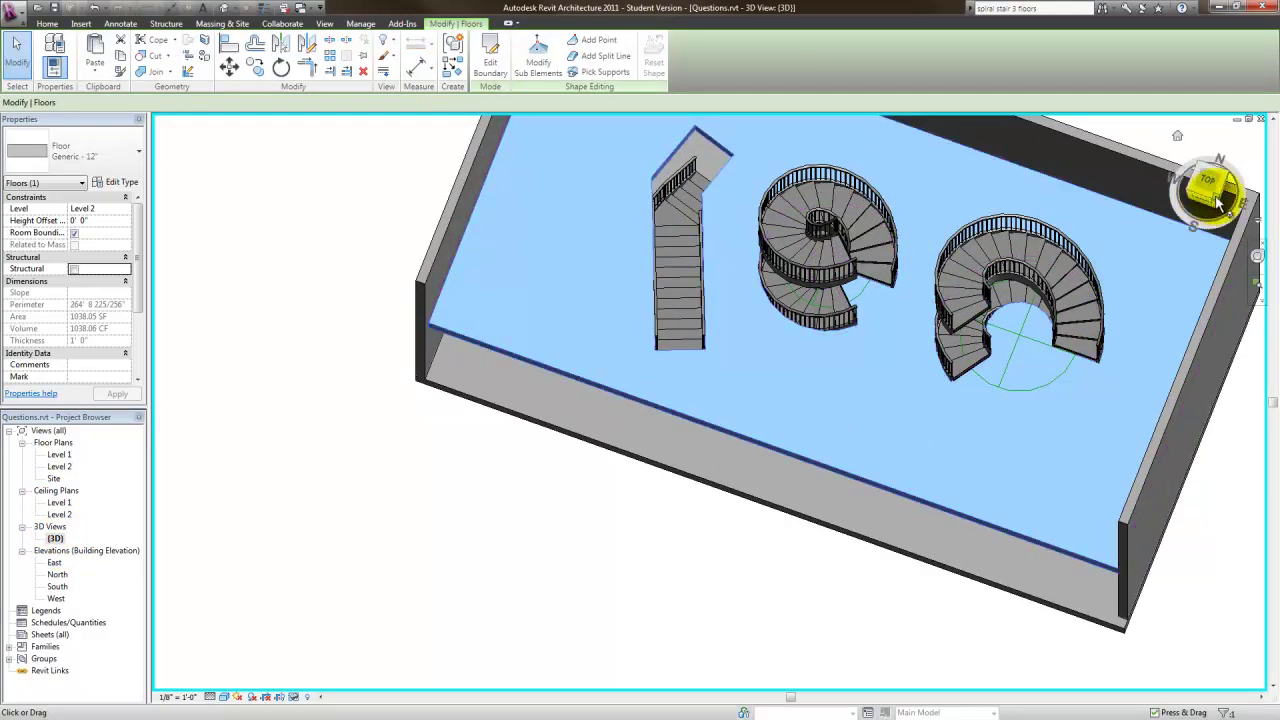
drag(1205, 195, 1198, 158)
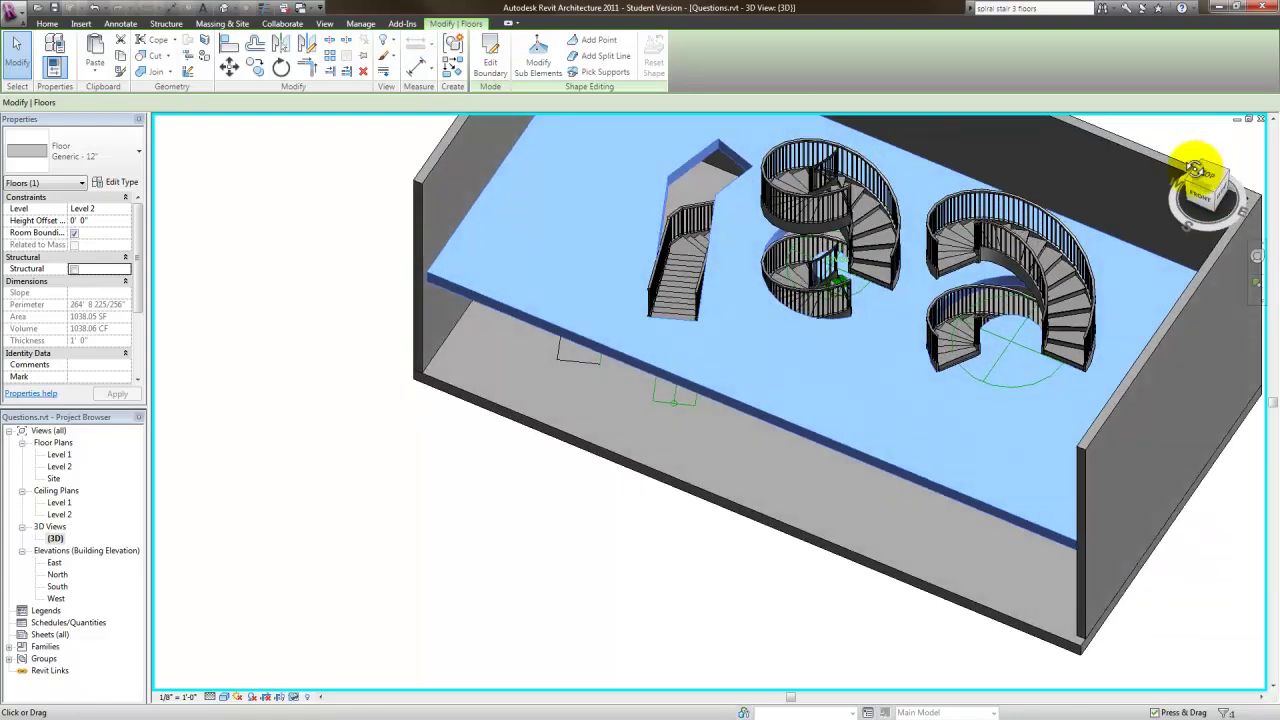
Step: Set the top offset to 0' 0" for both flights of the larger spiral stair, Level 1 to 2 and Level 2 to 3
scroll(951, 418, up, 1)
scroll(951, 414, up, 3)
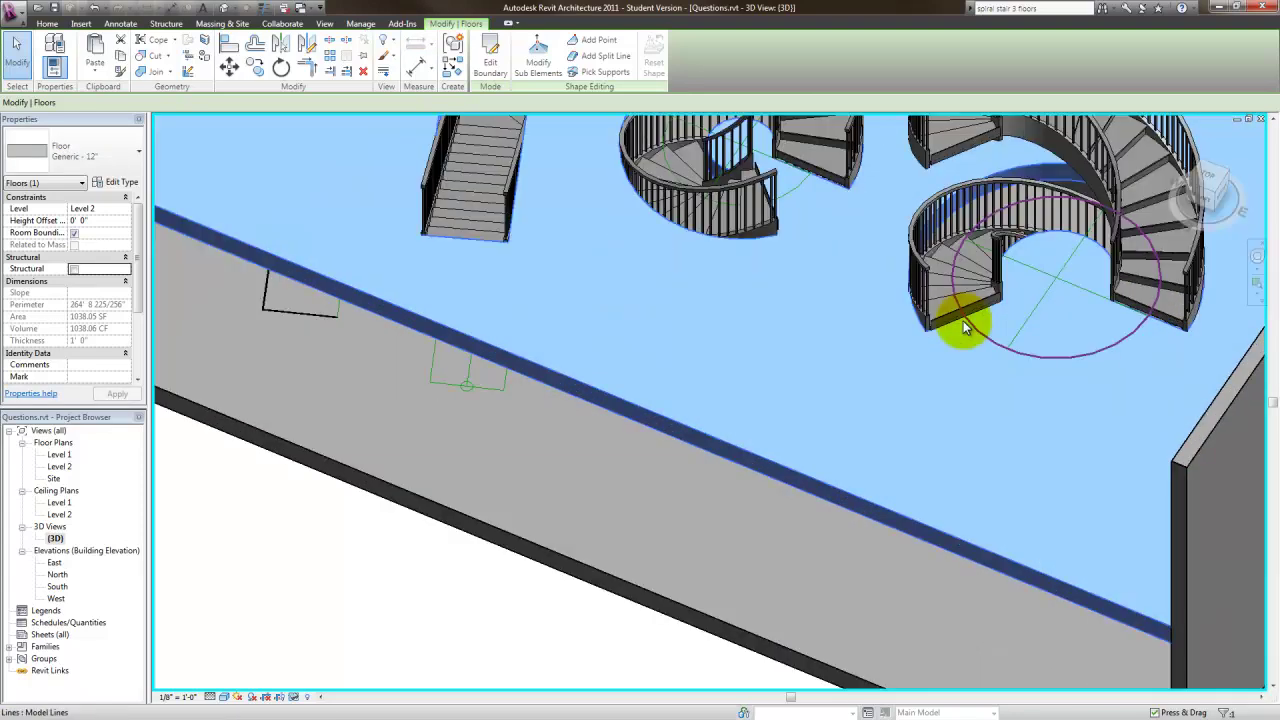
middle_drag(917, 320, 714, 514)
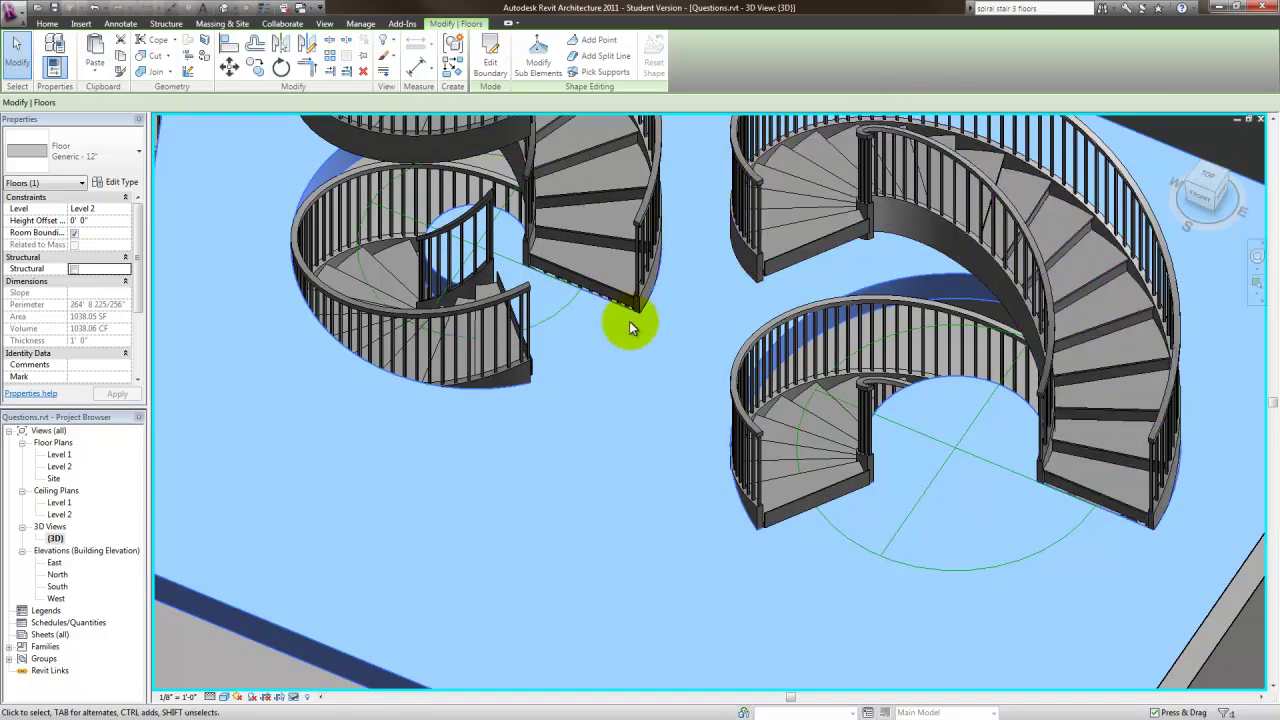
scroll(634, 318, up, 3)
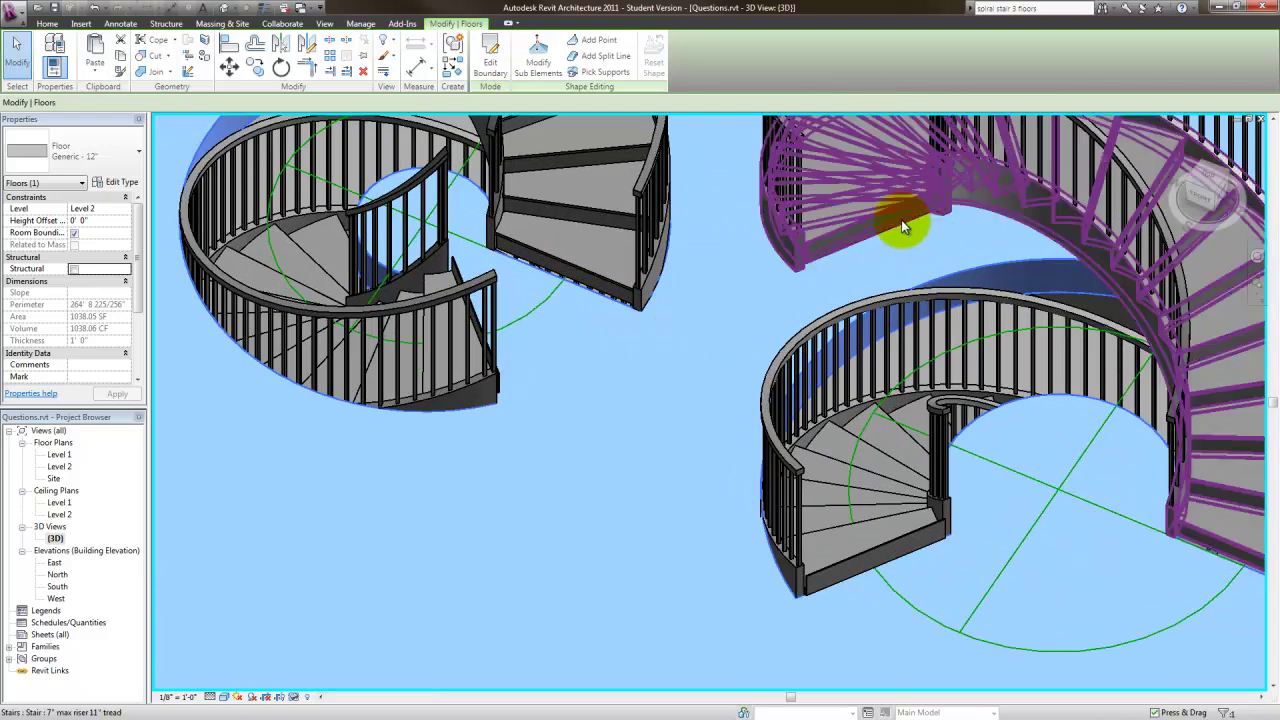
key(Escape)
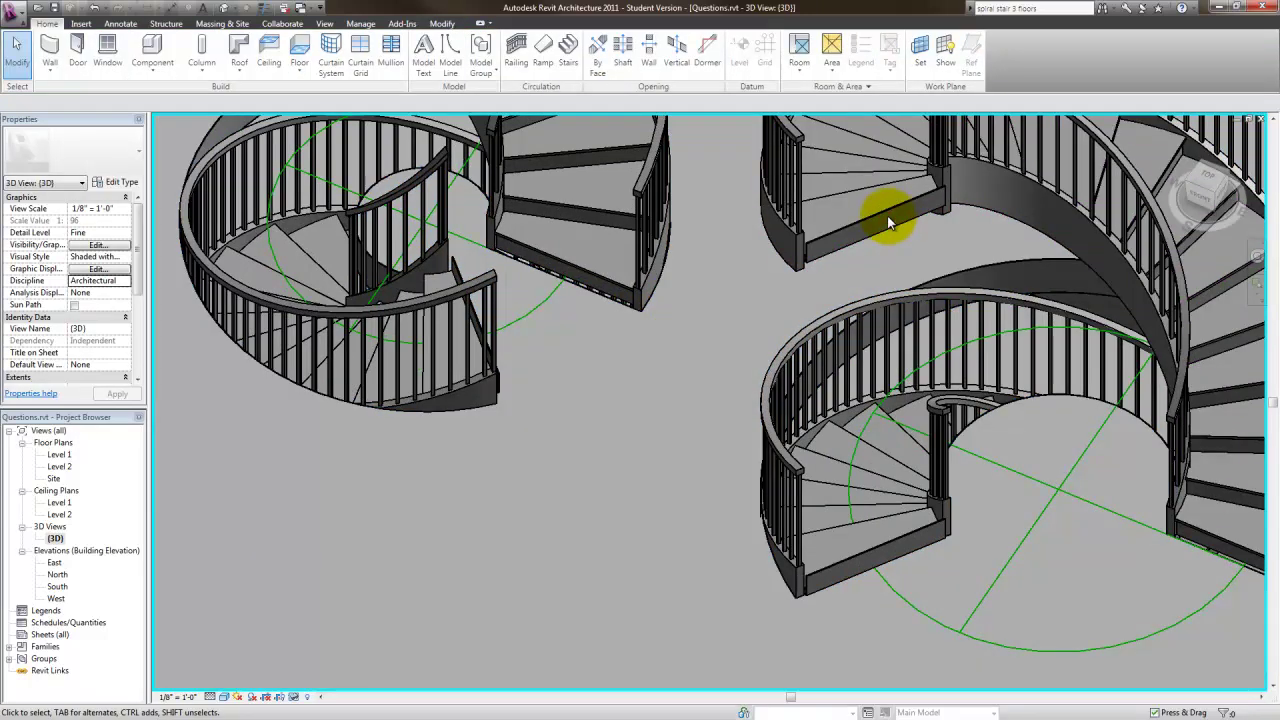
click(806, 256)
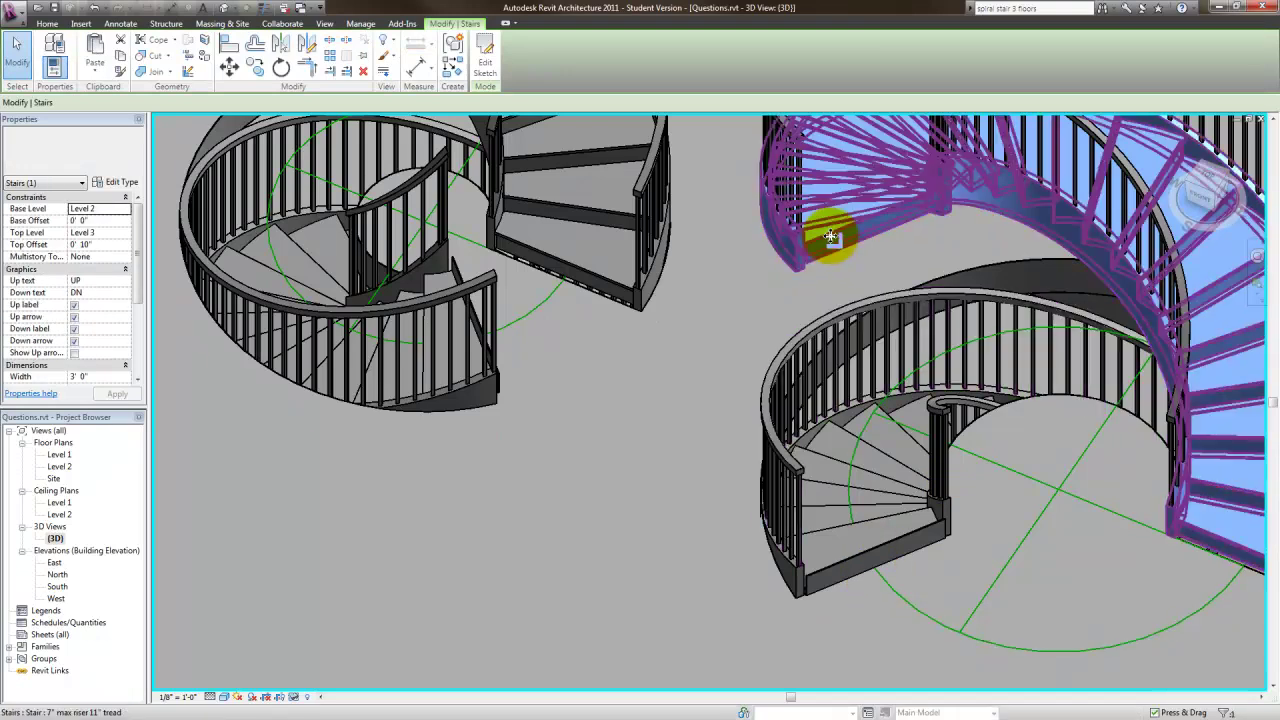
key(Escape)
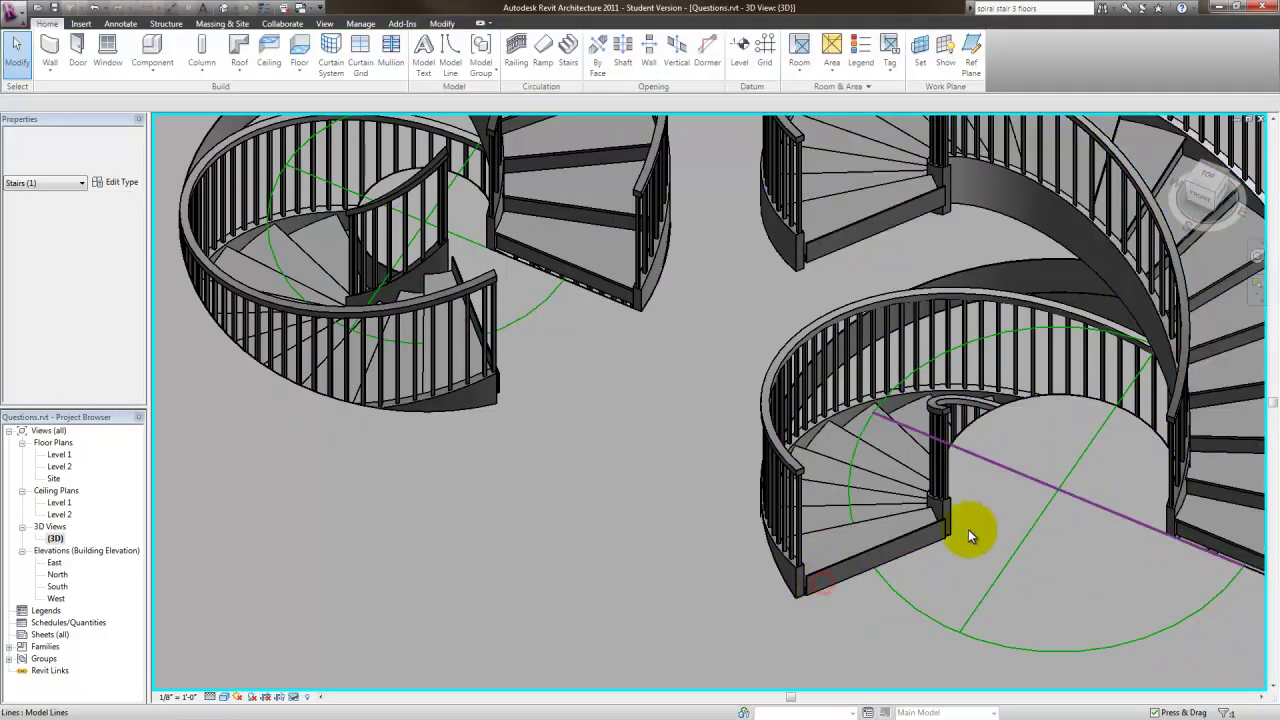
click(903, 539)
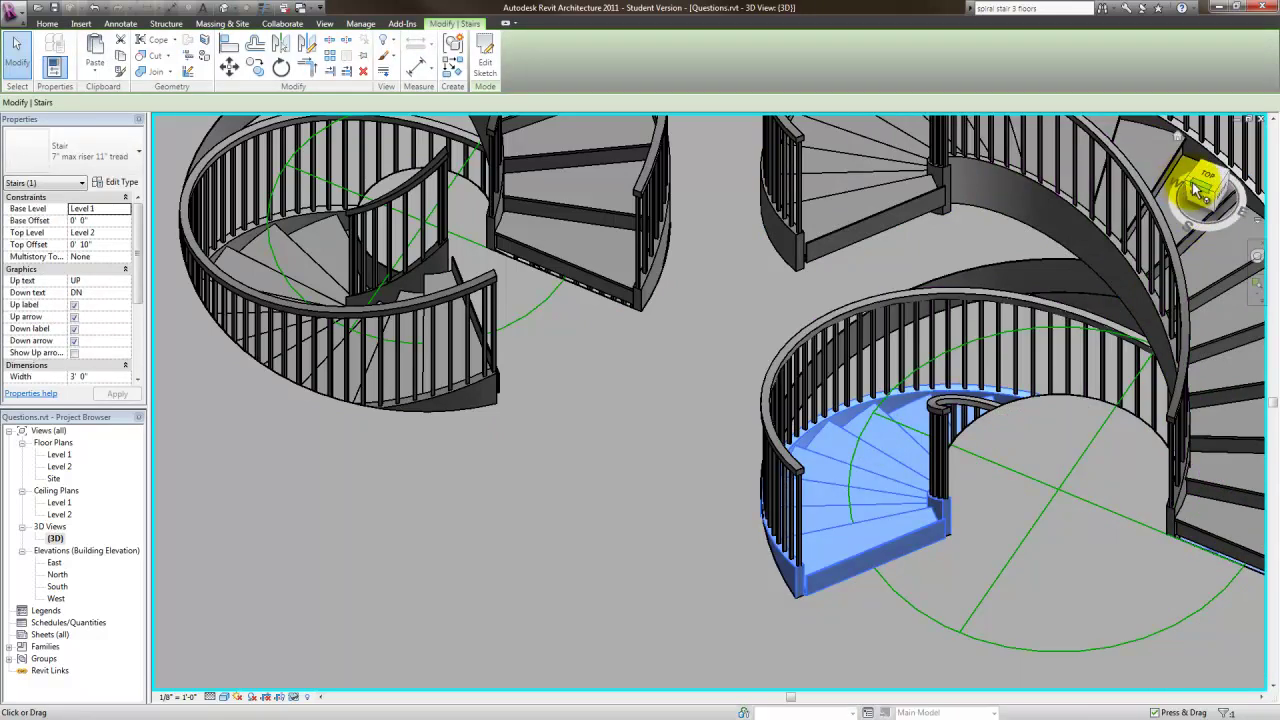
drag(1214, 194, 1240, 185)
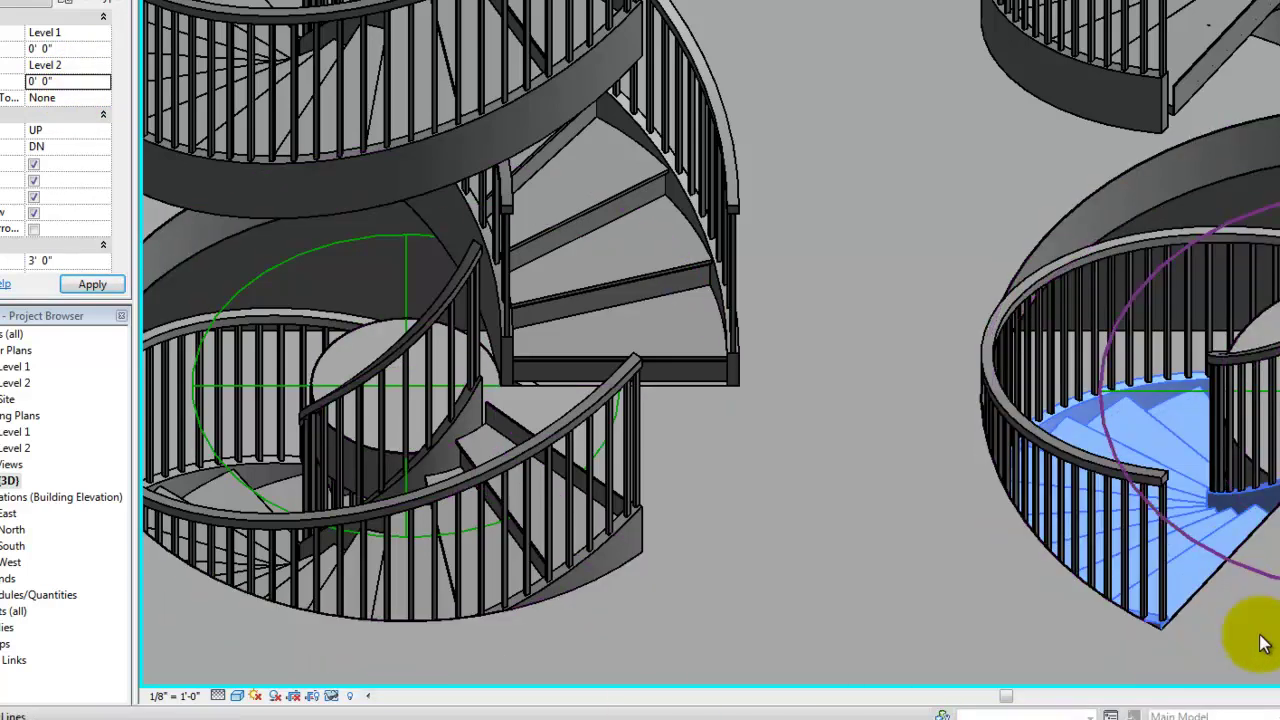
click(1222, 62)
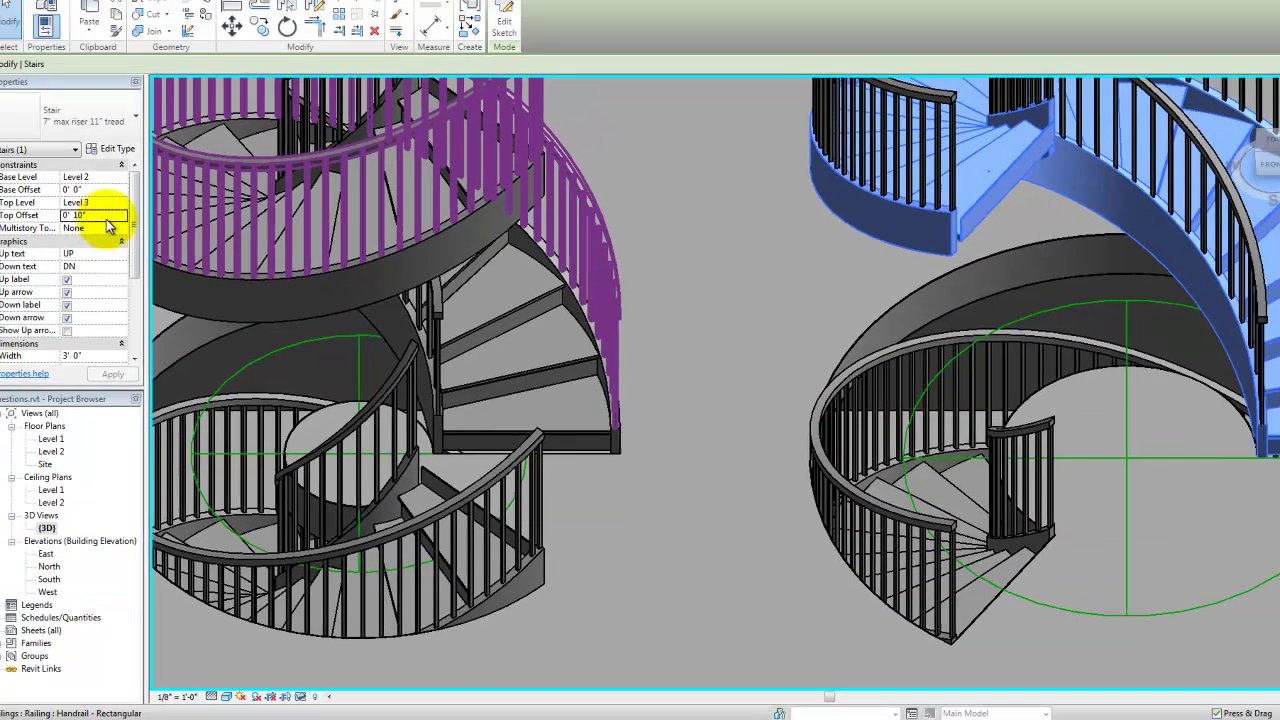
click(84, 80)
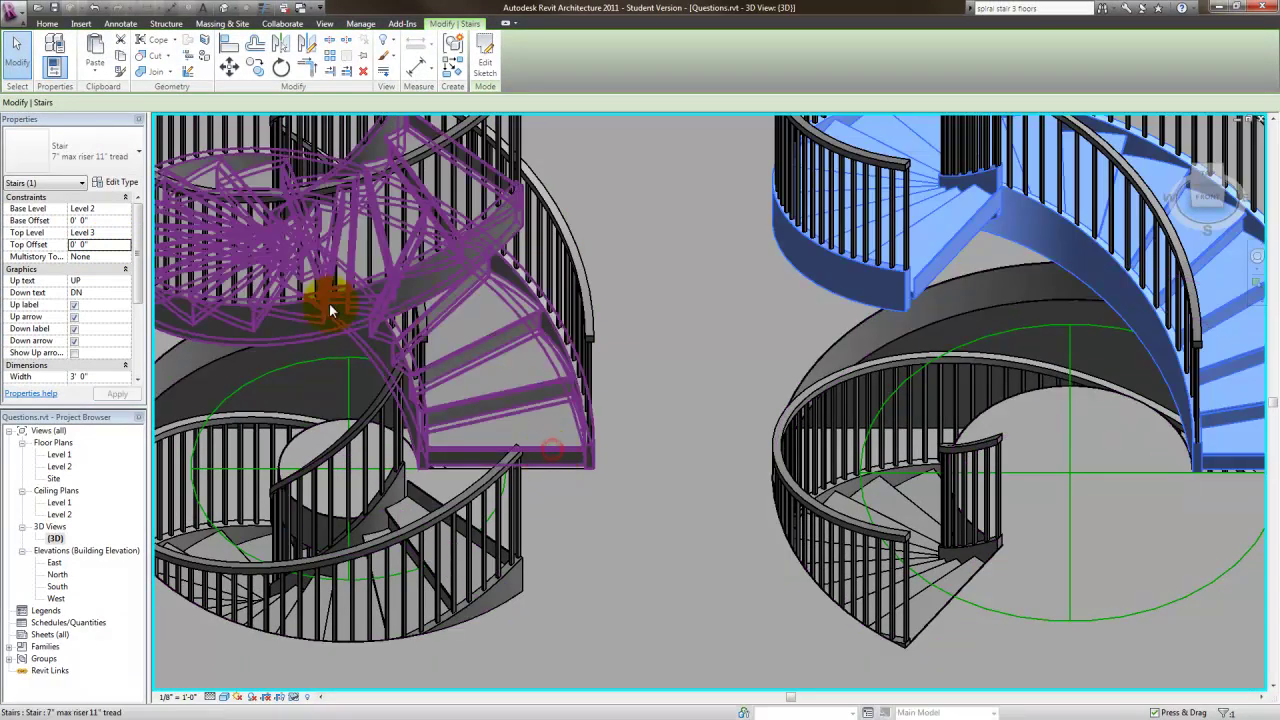
Step: Set the top offset of the smaller spiral stair's upper and lower flights to 0' 0"
click(390, 316)
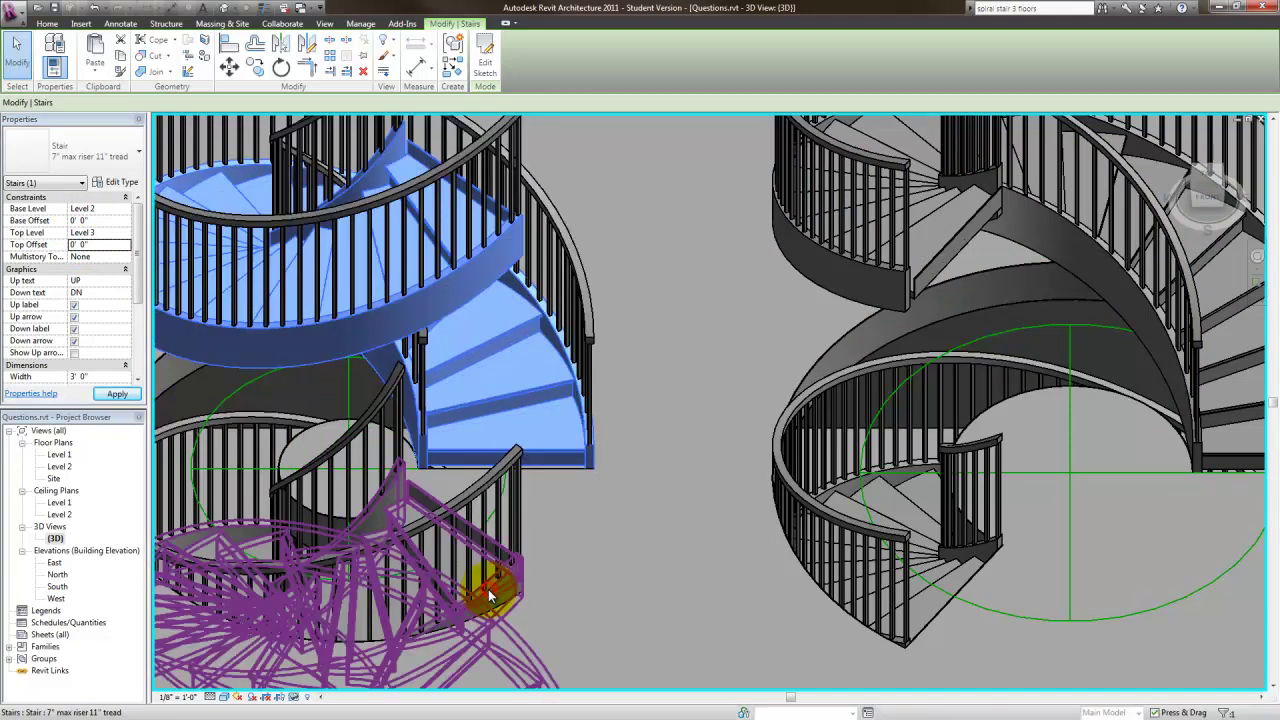
click(488, 589)
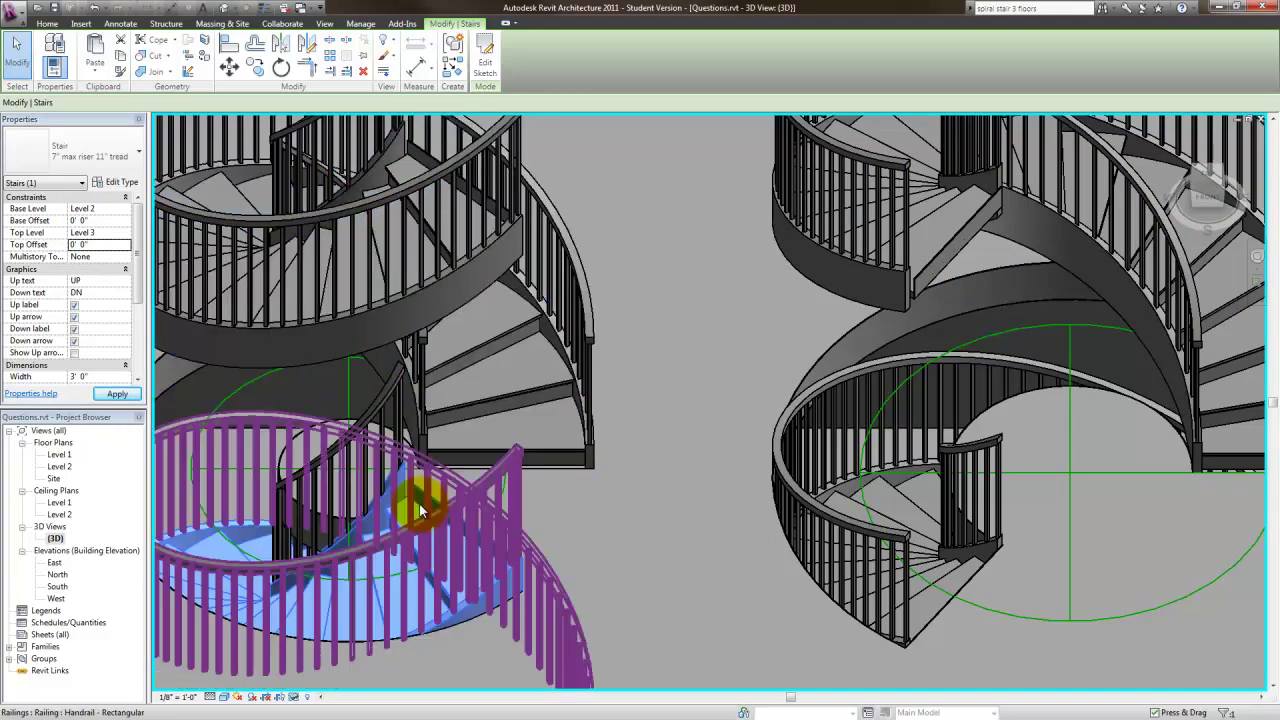
click(104, 245)
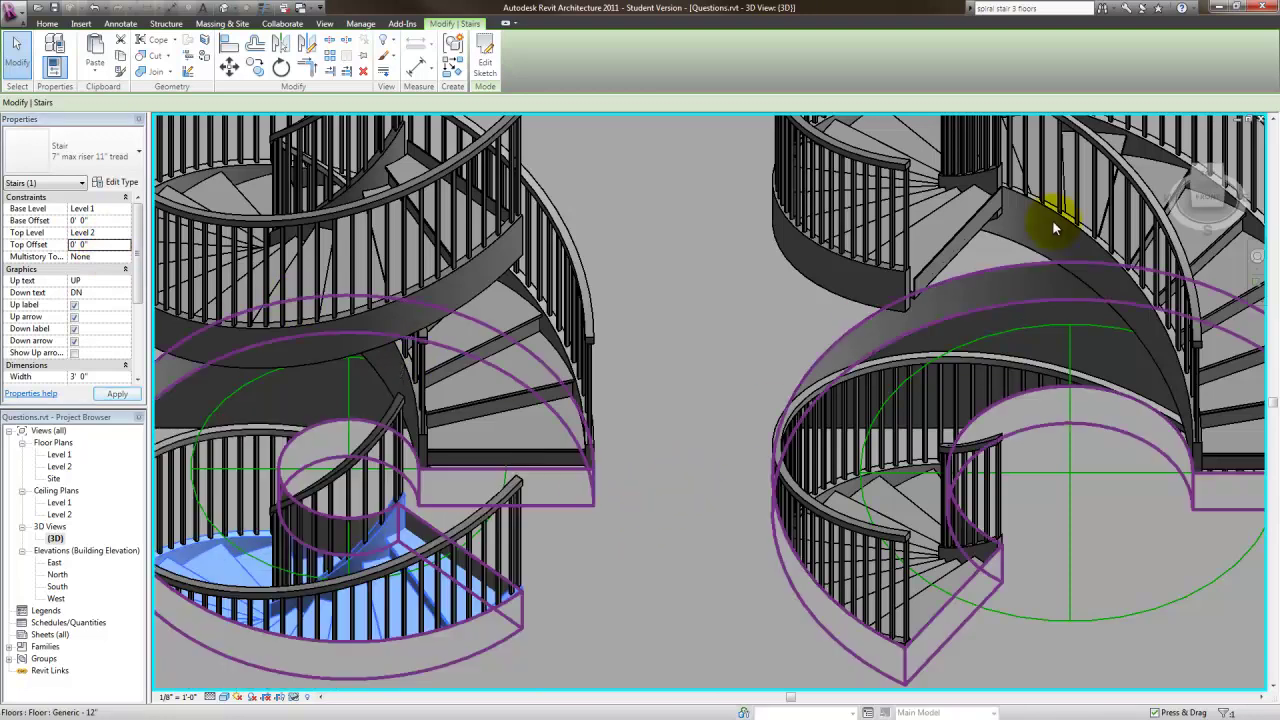
Step: Turn on shadows in the 3D view and clear the stair selection
scroll(823, 419, down, 4)
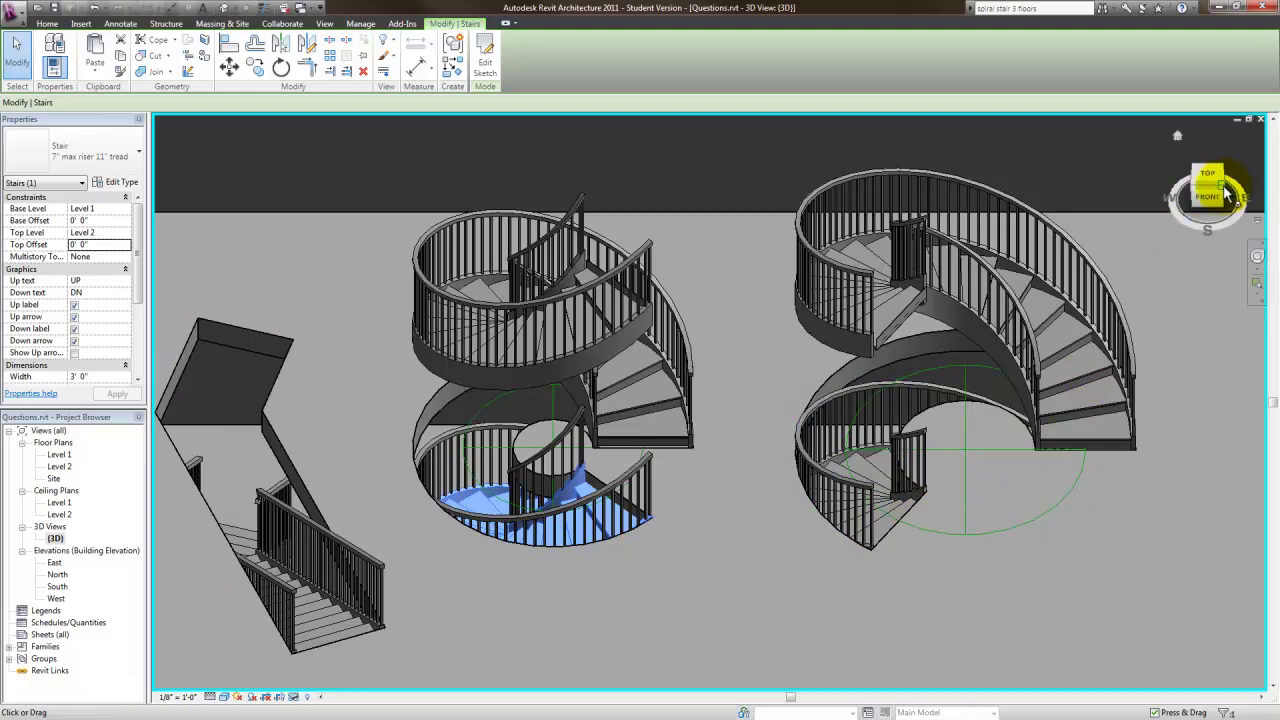
drag(1232, 187, 1124, 152)
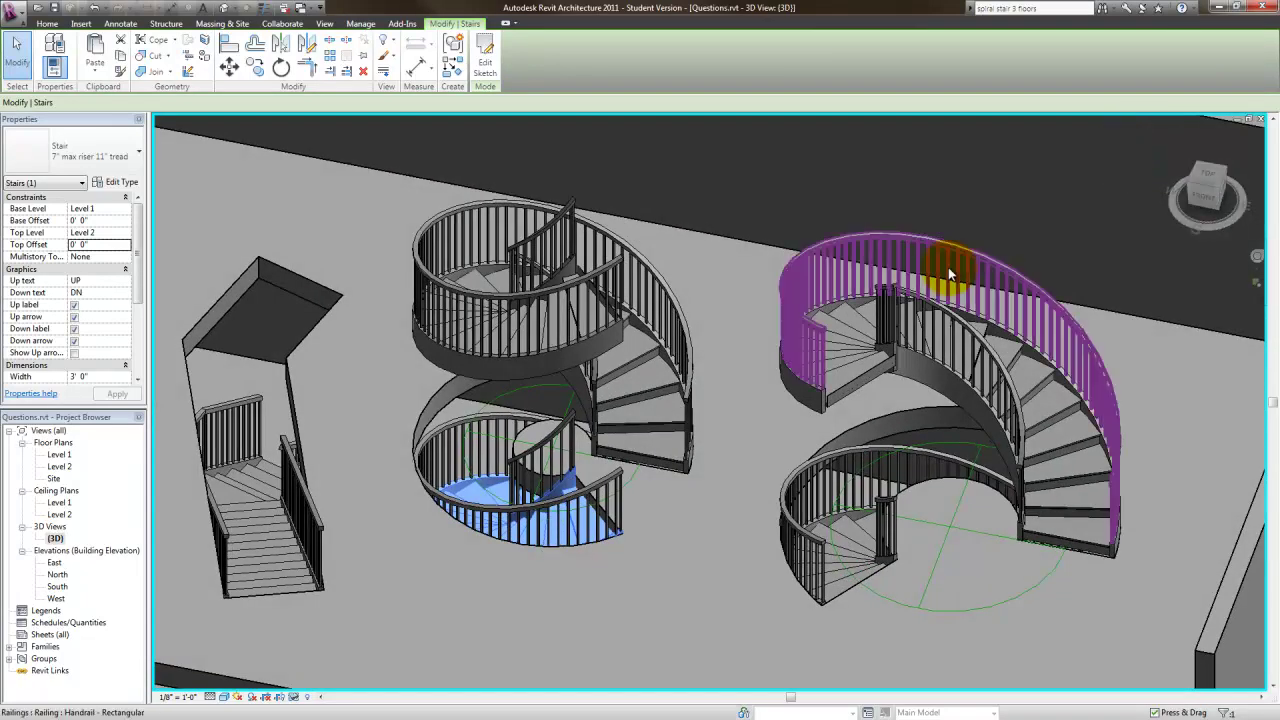
click(252, 698)
click(264, 686)
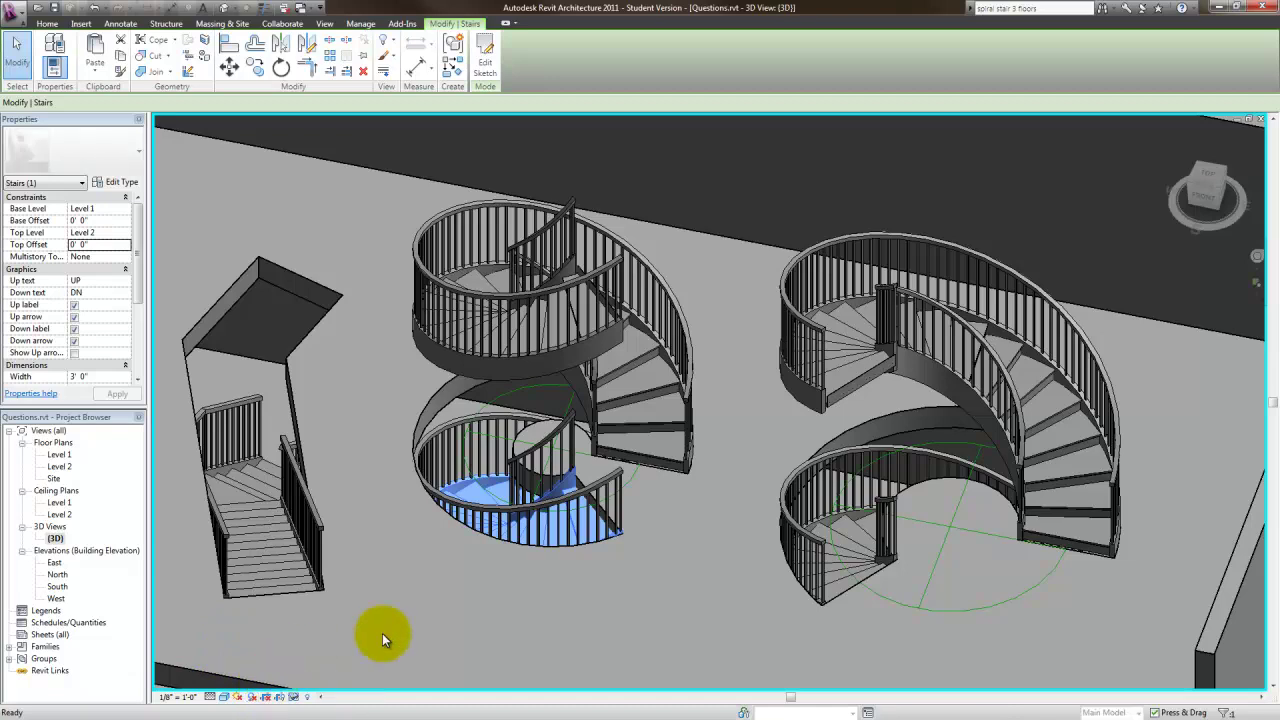
key(Escape)
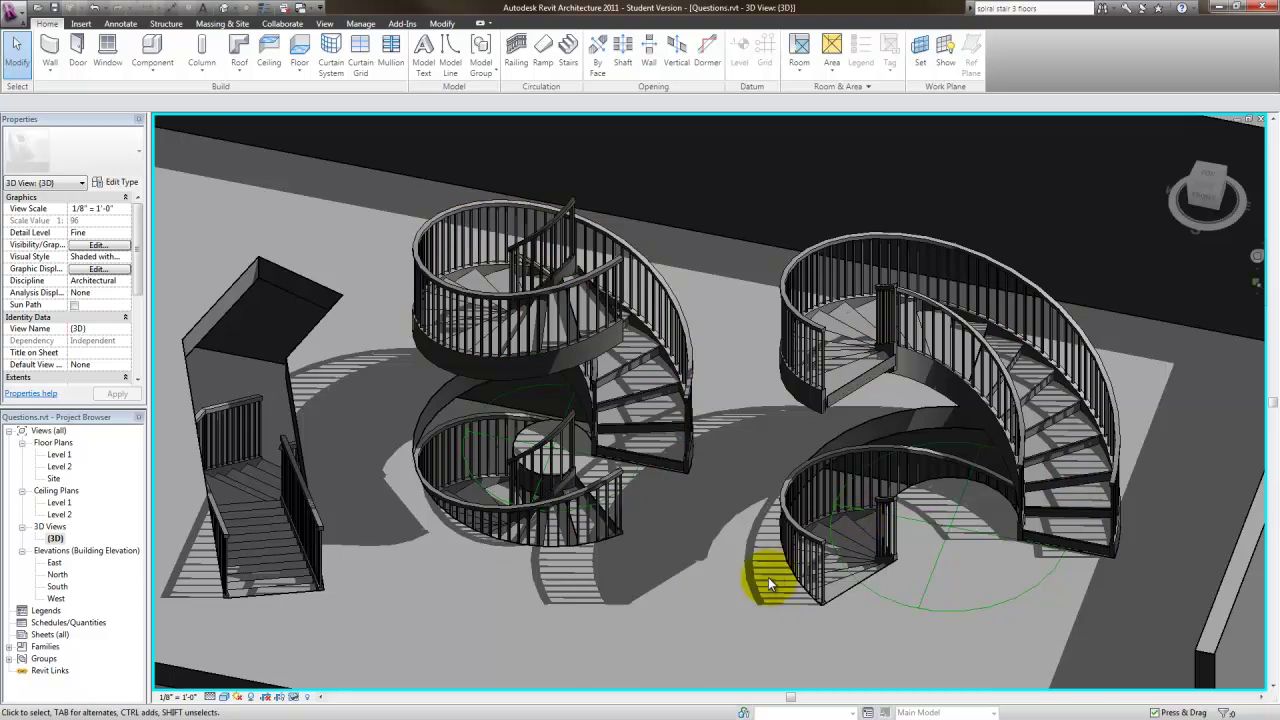
Step: View the whole building with its stairs in 3D and open the Level 1 floor plan
scroll(907, 627, down, 3)
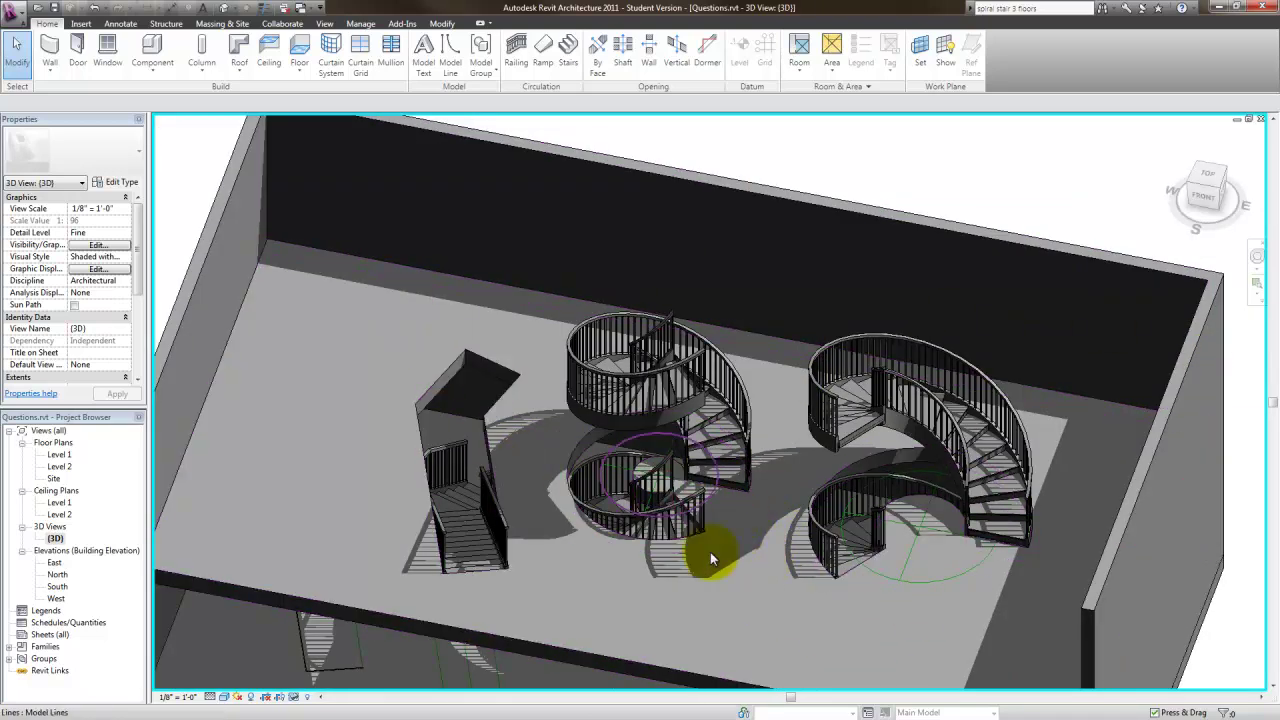
shift+middle_drag(851, 451, 998, 275)
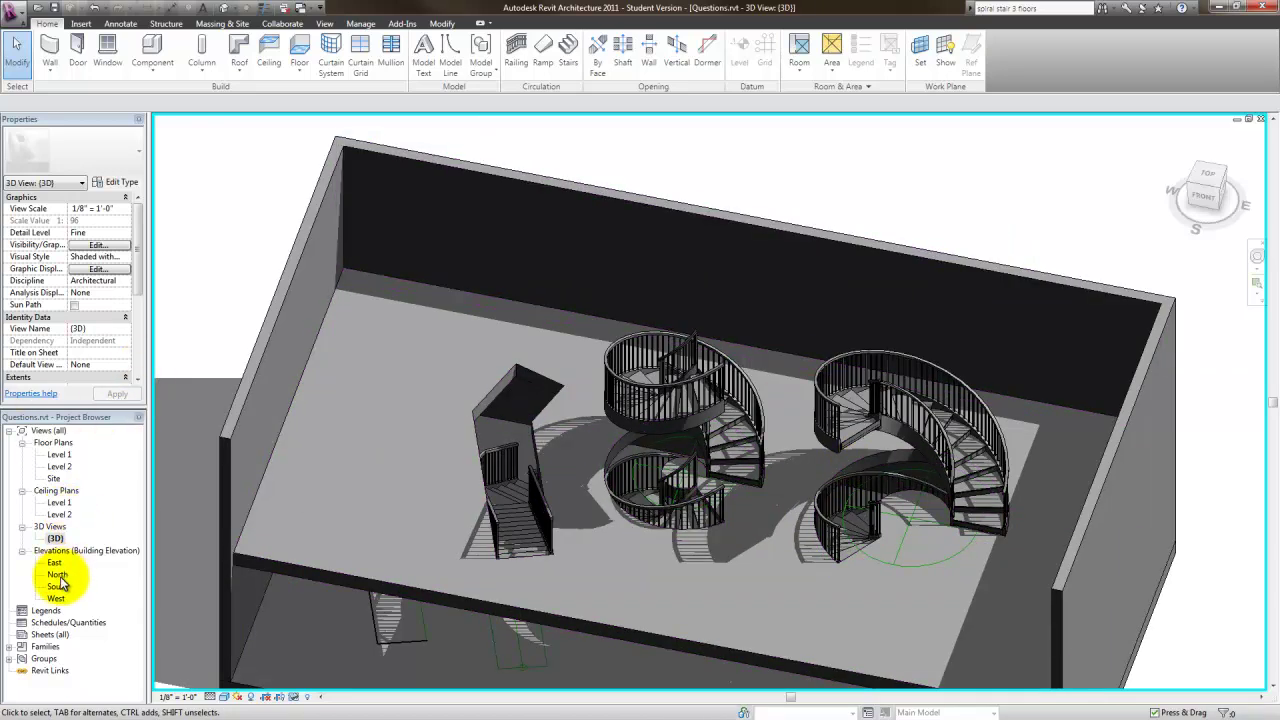
double_click(59, 455)
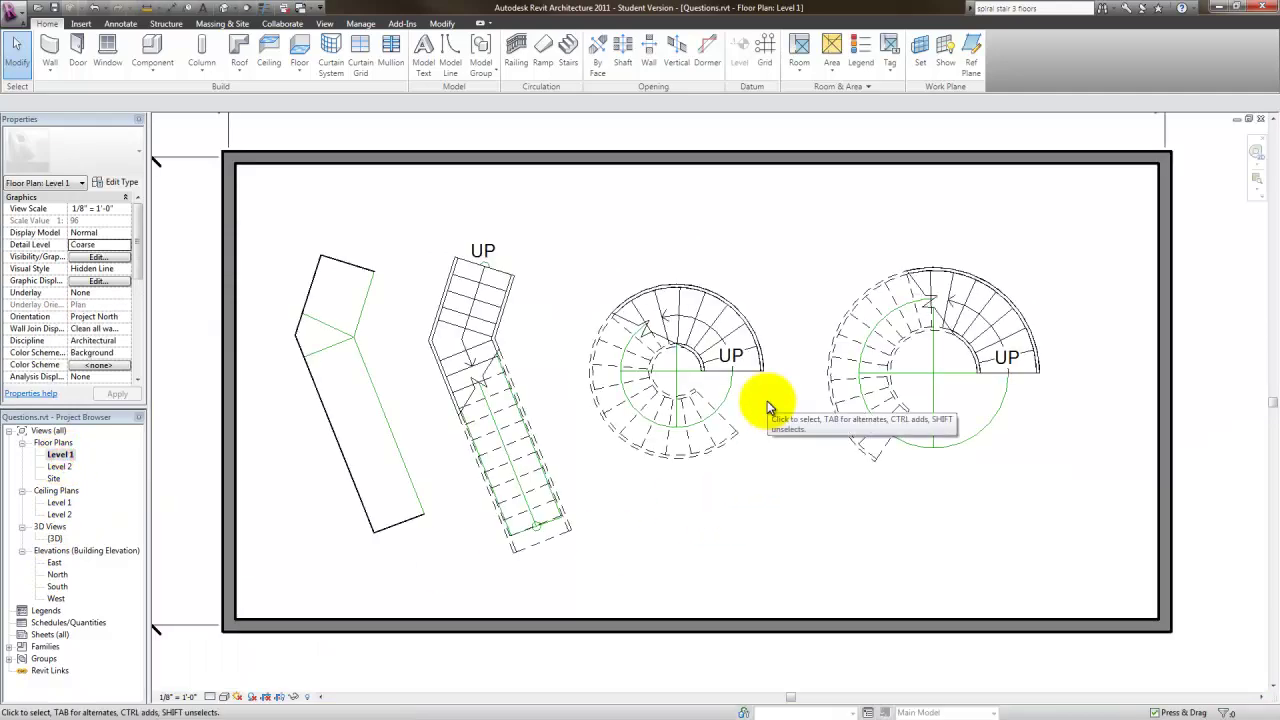